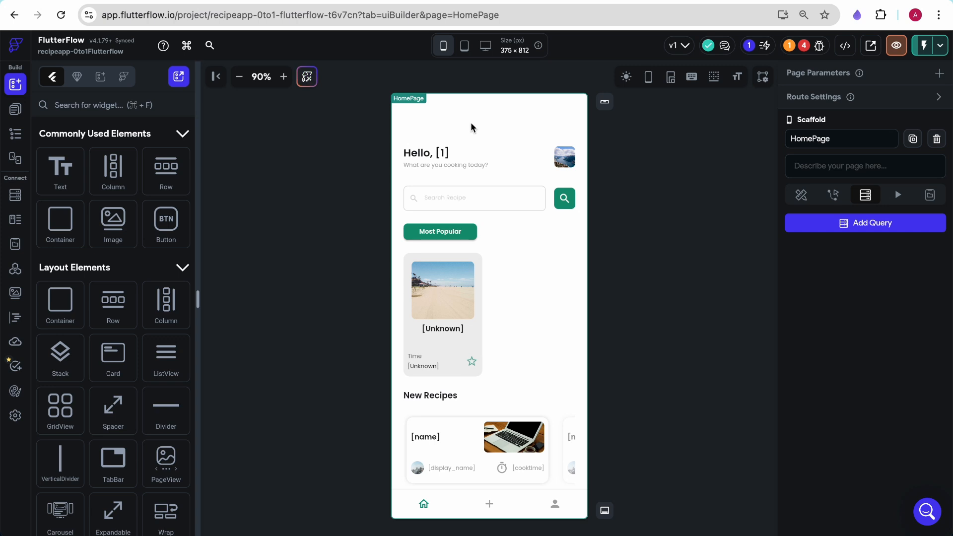
- Add a page query on the Recipe collection that returns a list of documents
left_click(481, 208)
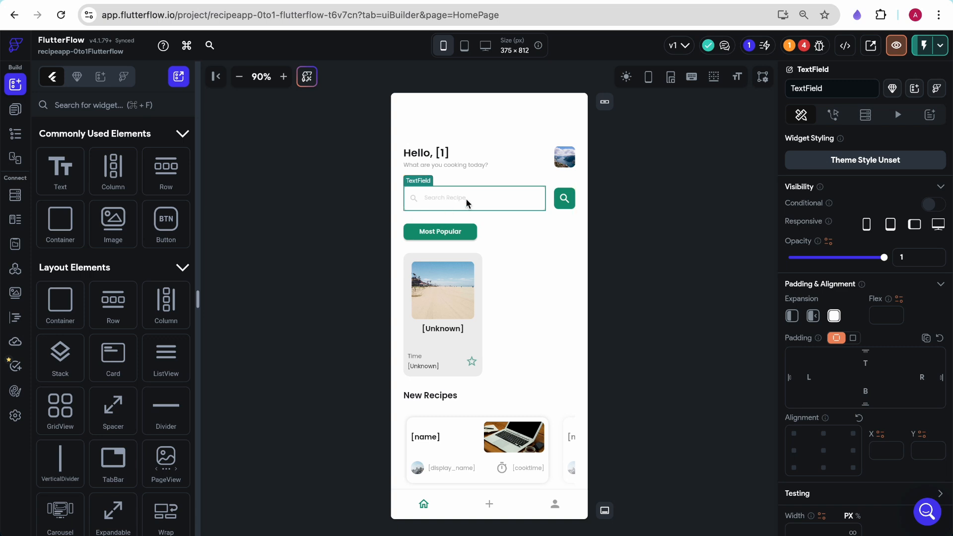
left_click(503, 105)
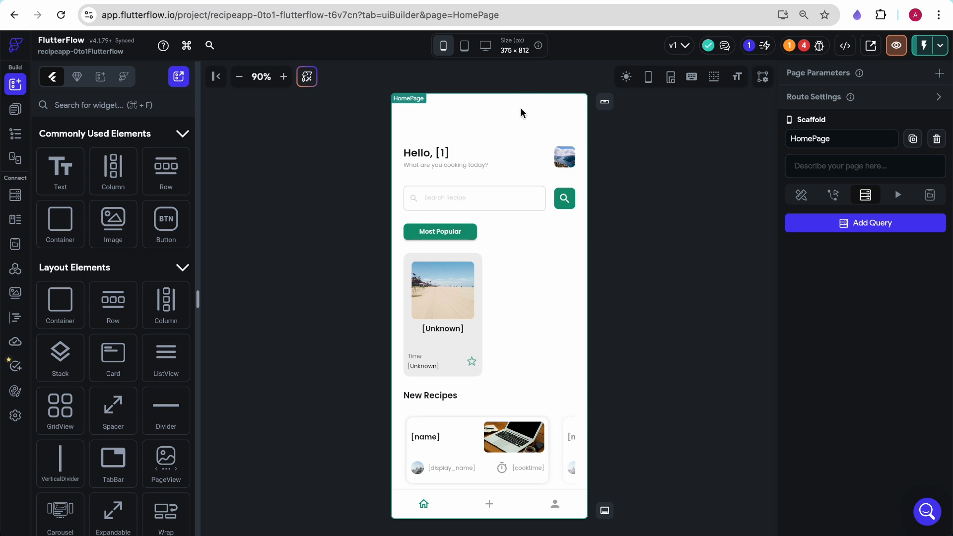
left_click(897, 226)
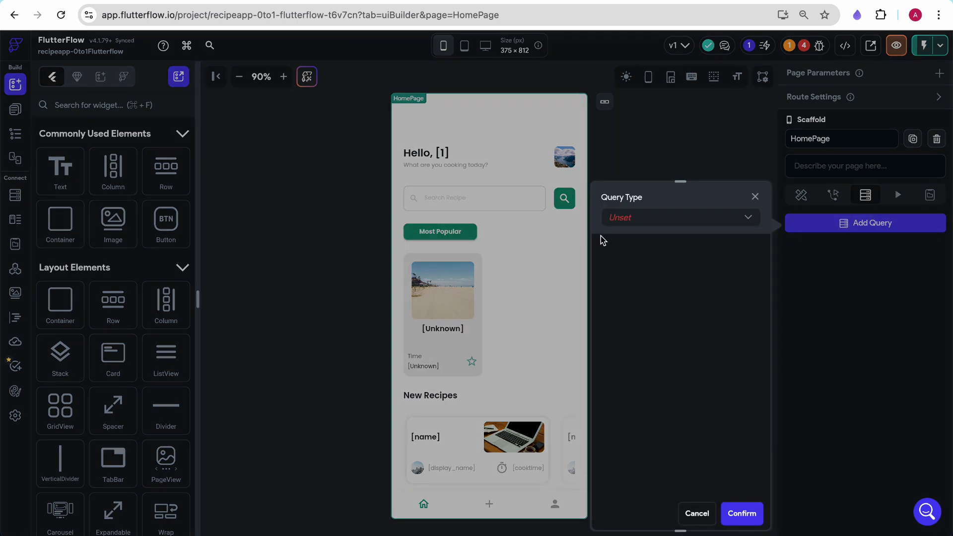
left_click(625, 218)
left_click(639, 227)
left_click(641, 292)
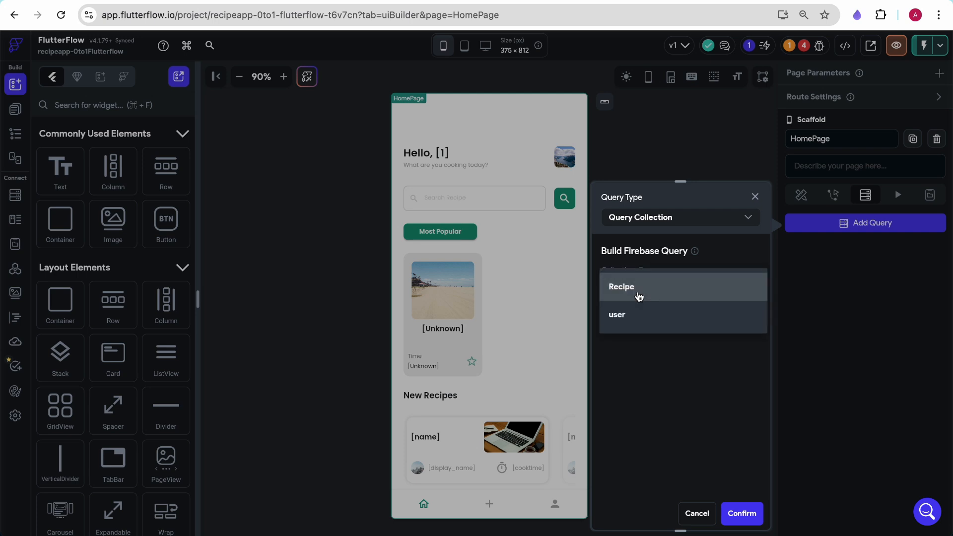
left_click(639, 297)
scroll(641, 395, "down", 1)
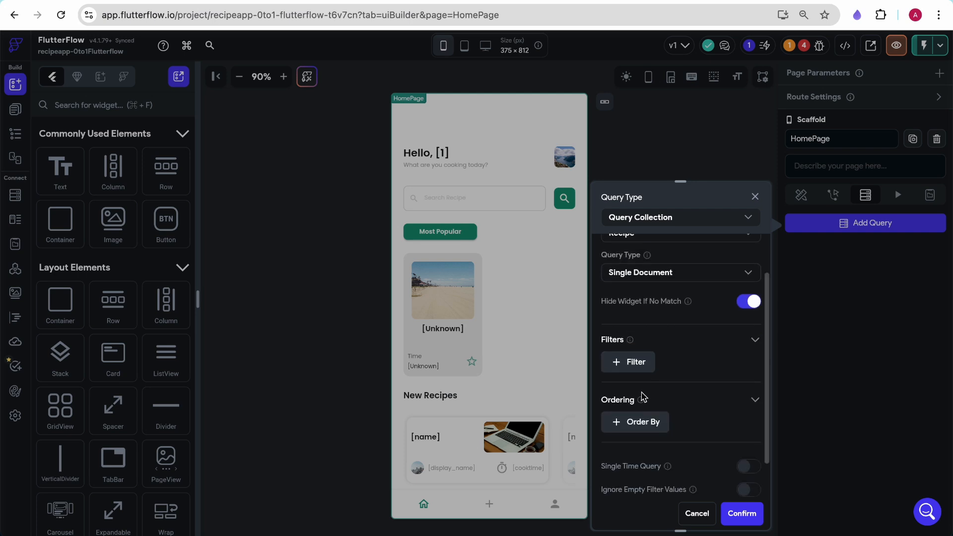
left_click(679, 279)
left_click(687, 250)
scroll(700, 354, "down", 1)
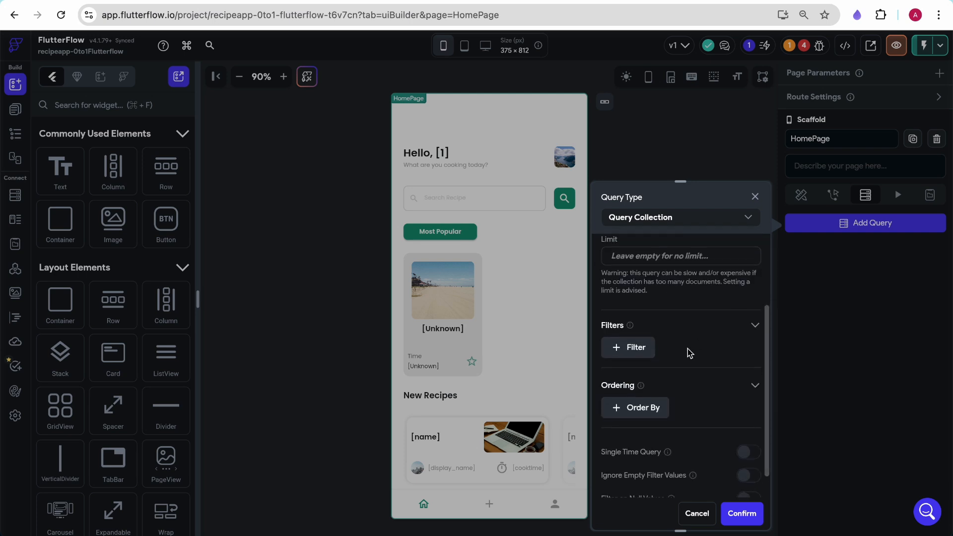
- Order the query by the saved field in decreasing order and confirm it
left_click(618, 411)
scroll(638, 442, "down", 3)
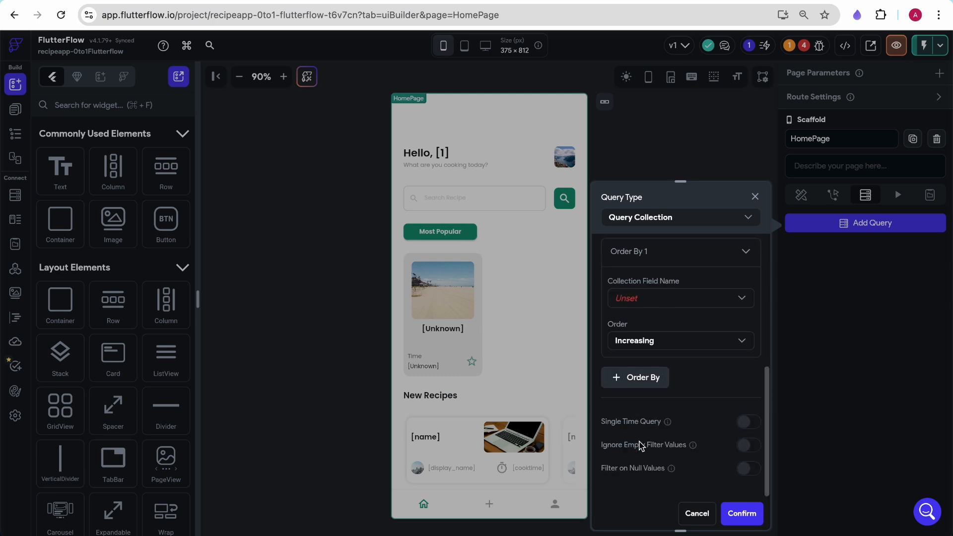
left_click(658, 299)
left_click(642, 462)
left_click(635, 346)
left_click(635, 343)
left_click(635, 344)
left_click(637, 364)
left_click(747, 515)
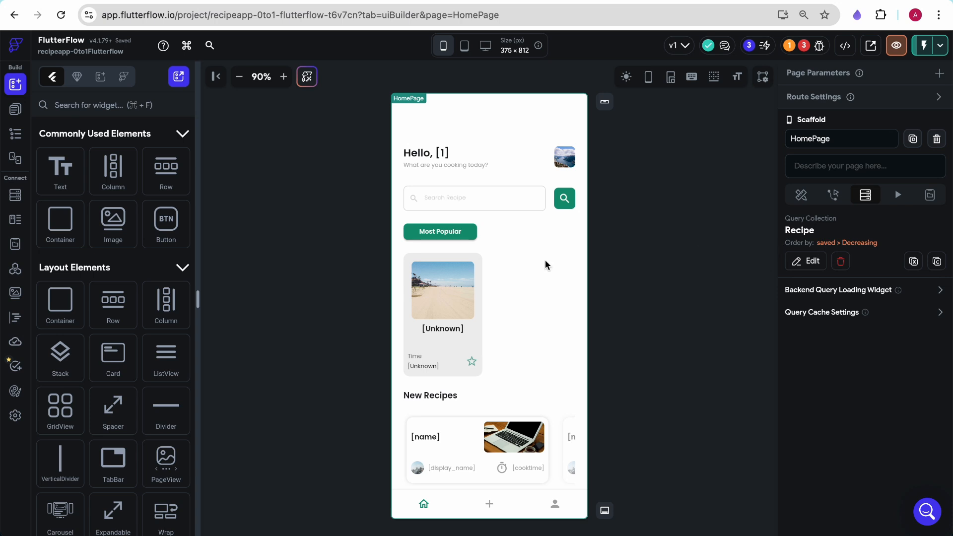
- Generate the Most Popular ListView's children from Recipe Documents, naming the variable popularrecipes
left_click(553, 291)
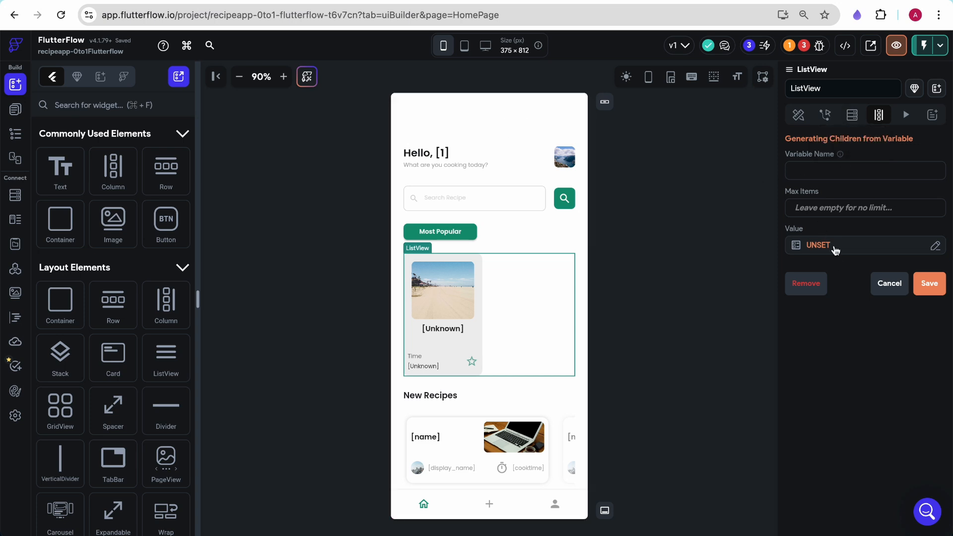
left_click(815, 168)
type("popularrecipes")
left_click(821, 249)
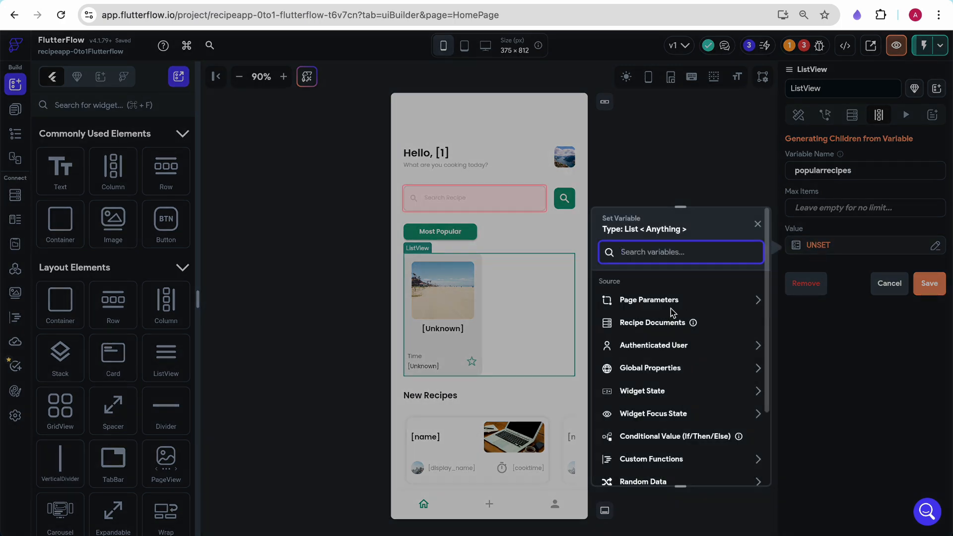
left_click(644, 322)
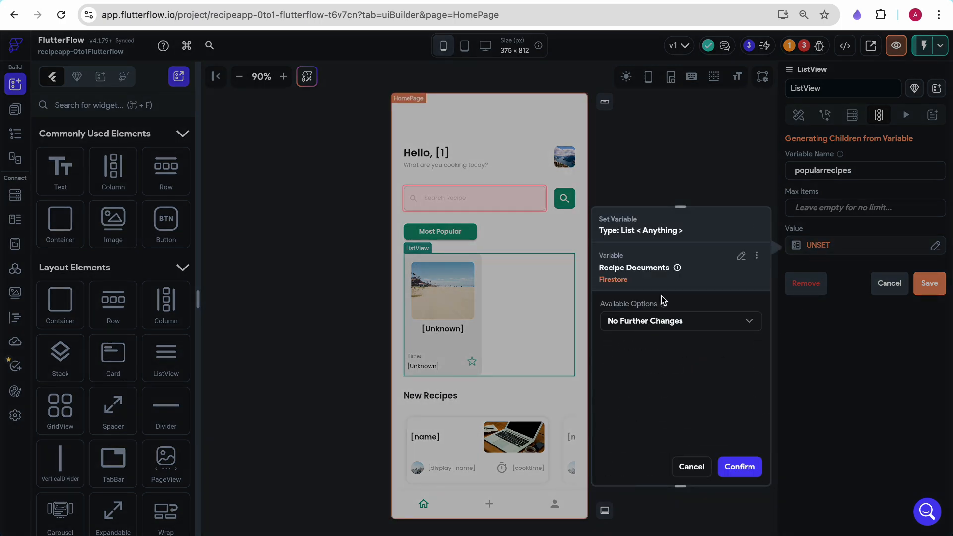
left_click(740, 467)
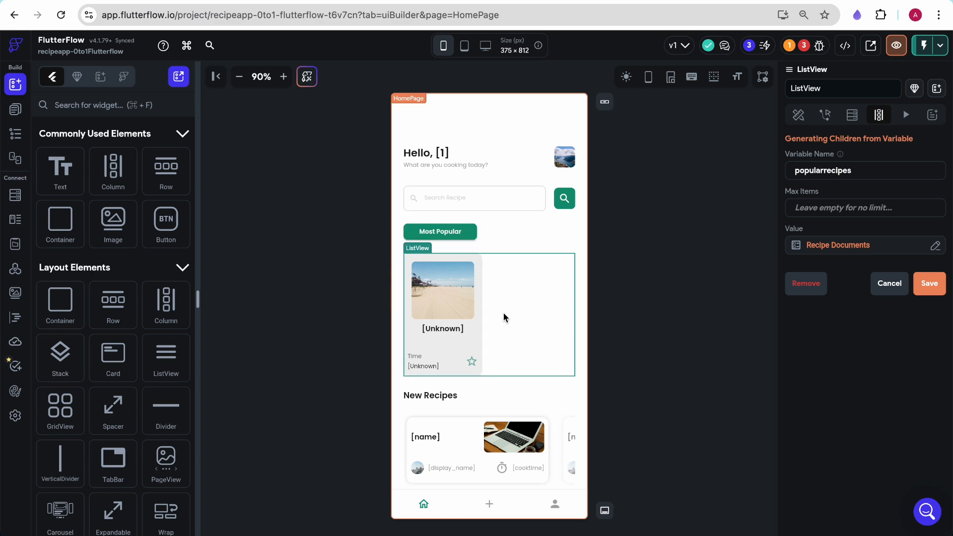
left_click(930, 284)
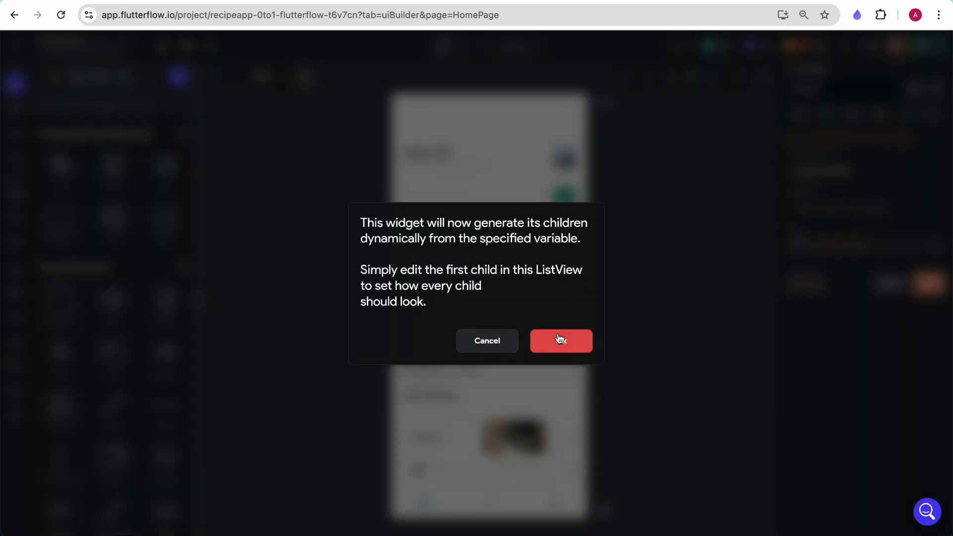
left_click(561, 340)
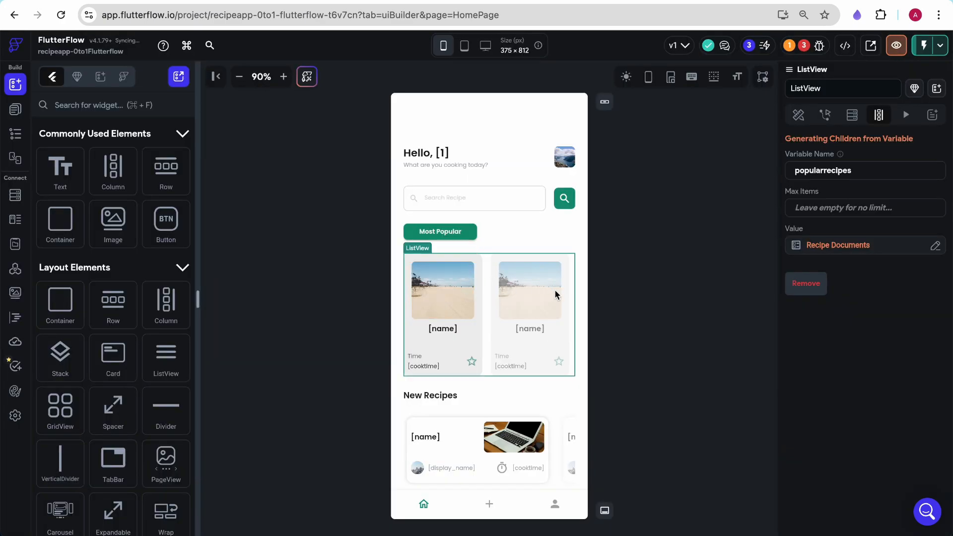
- Bind the recipe card image's path to the image field of the popularrecipes item
left_click(443, 300)
scroll(845, 322, "down", 7)
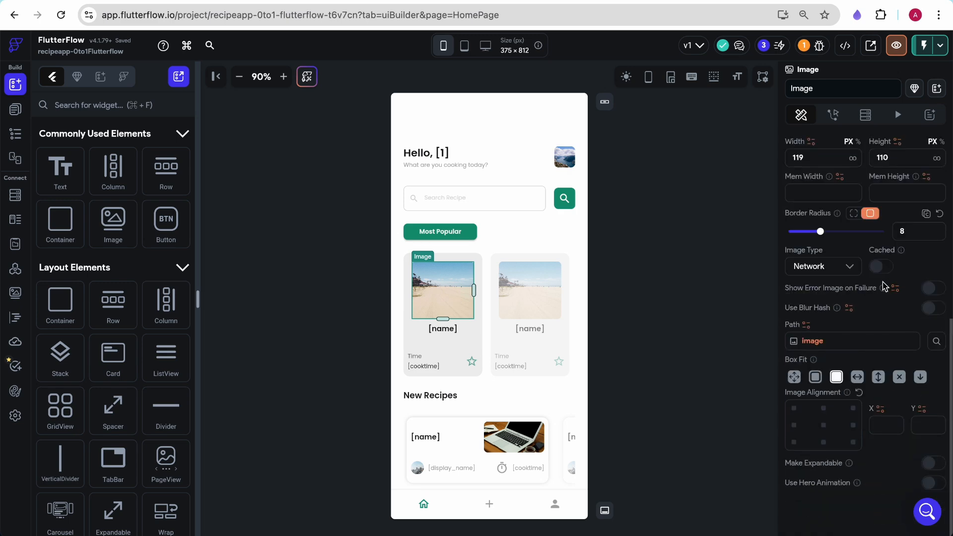
left_click(806, 325)
left_click(622, 512)
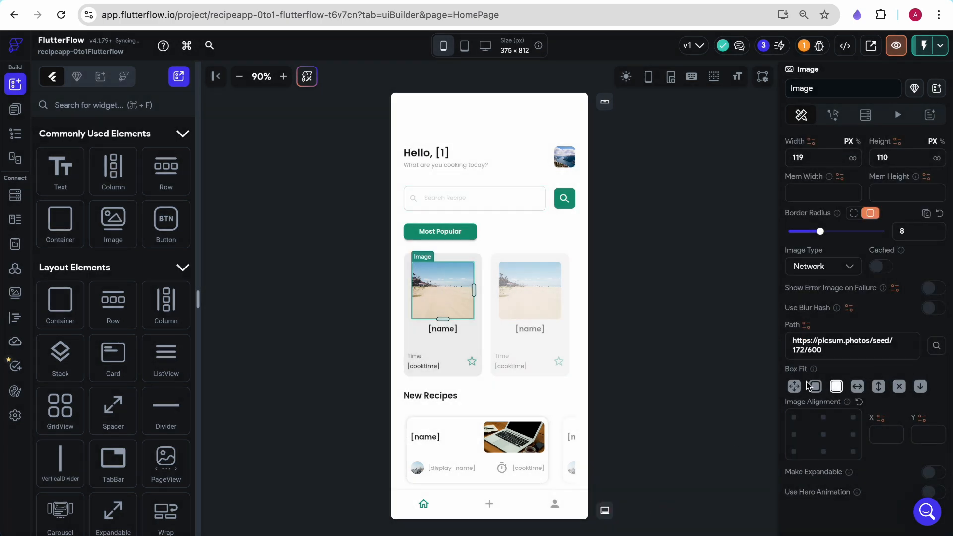
left_click(807, 327)
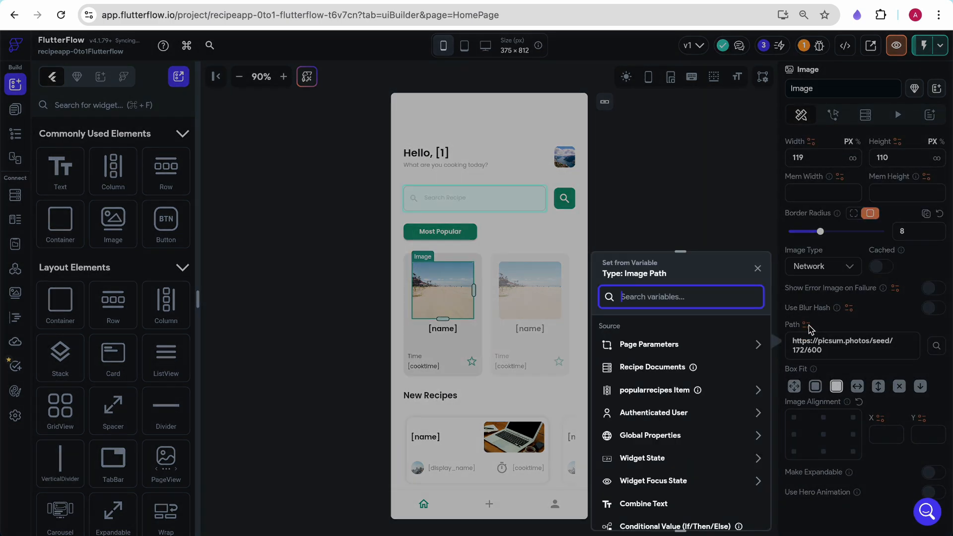
left_click(652, 391)
scroll(666, 393, "down", 3)
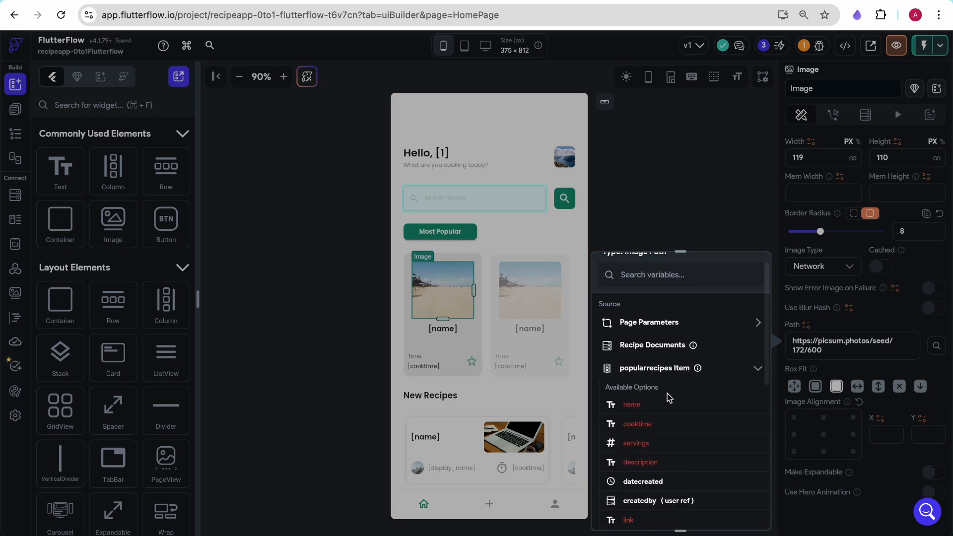
scroll(670, 385, "down", 1)
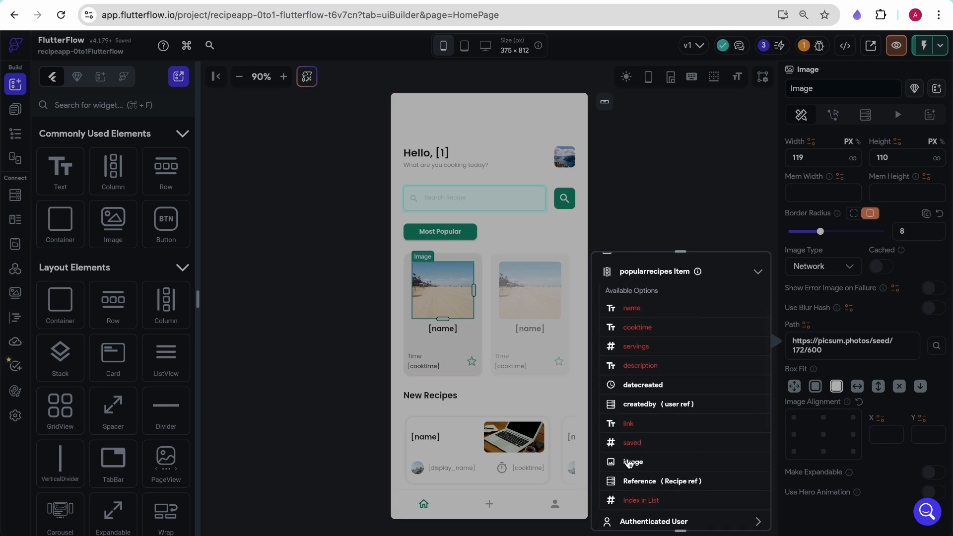
left_click(632, 462)
left_click(603, 300)
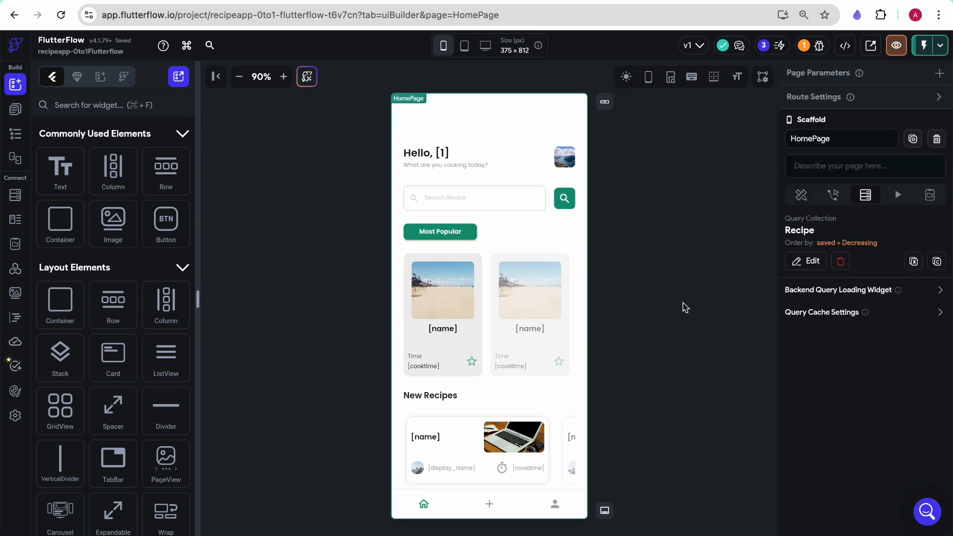
- Turn on Autocomplete for the search recipe text field
left_click(519, 214)
left_click(492, 205)
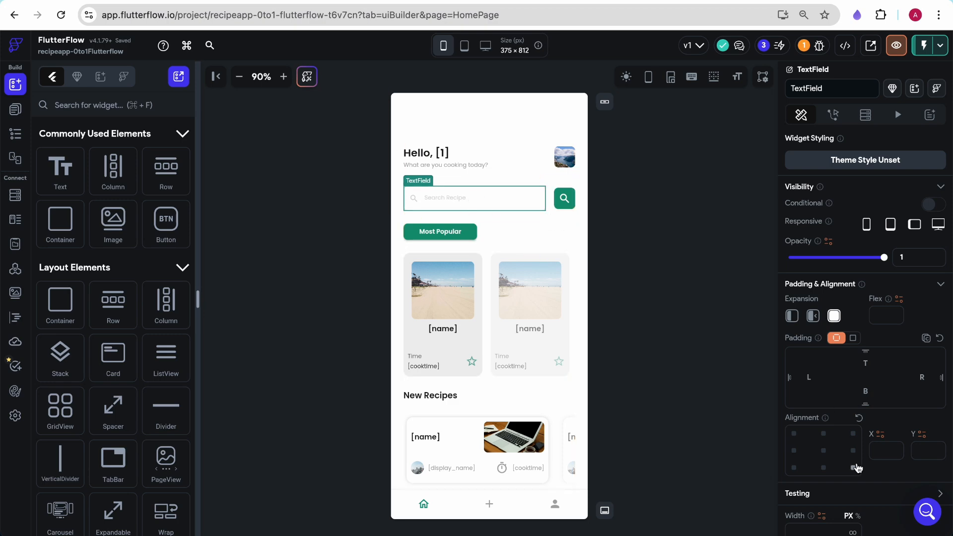
scroll(858, 466, "down", 10)
scroll(859, 466, "down", 8)
scroll(855, 464, "up", 3)
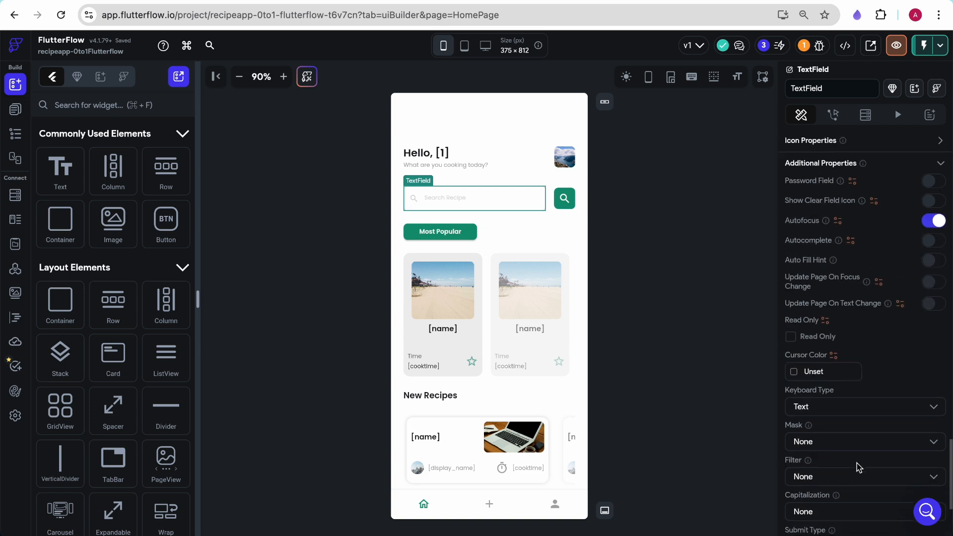
left_click(934, 242)
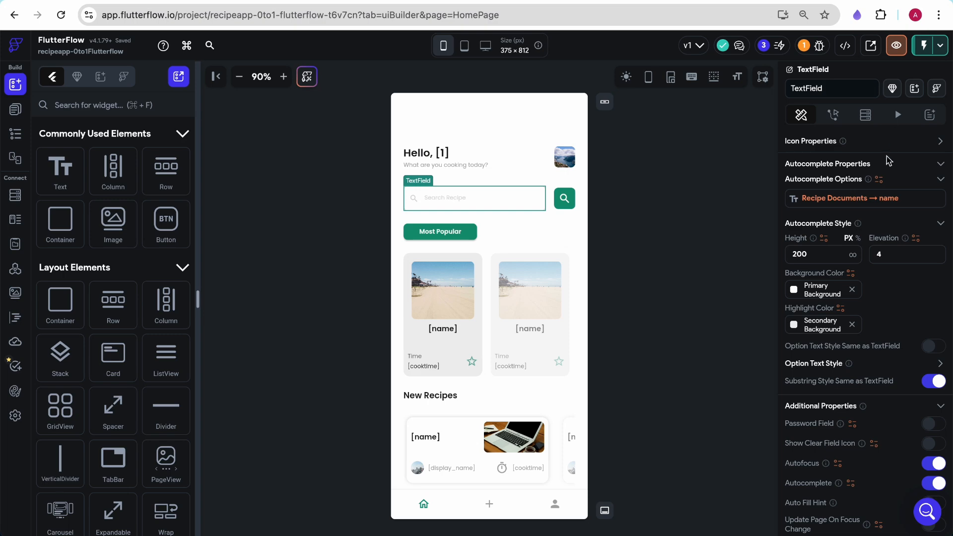
- Remove the existing binding from the search field's autocomplete options
left_click(883, 185)
left_click(623, 415)
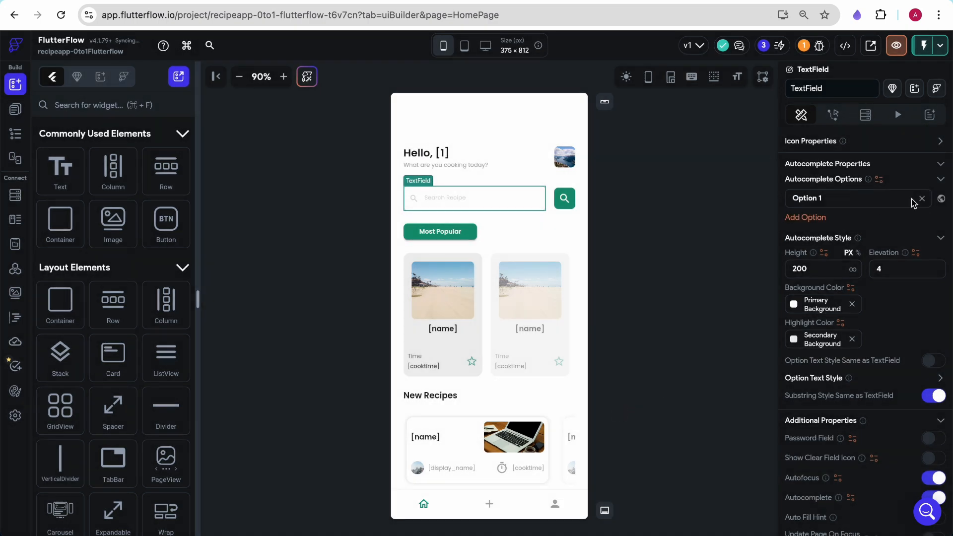
left_click(882, 183)
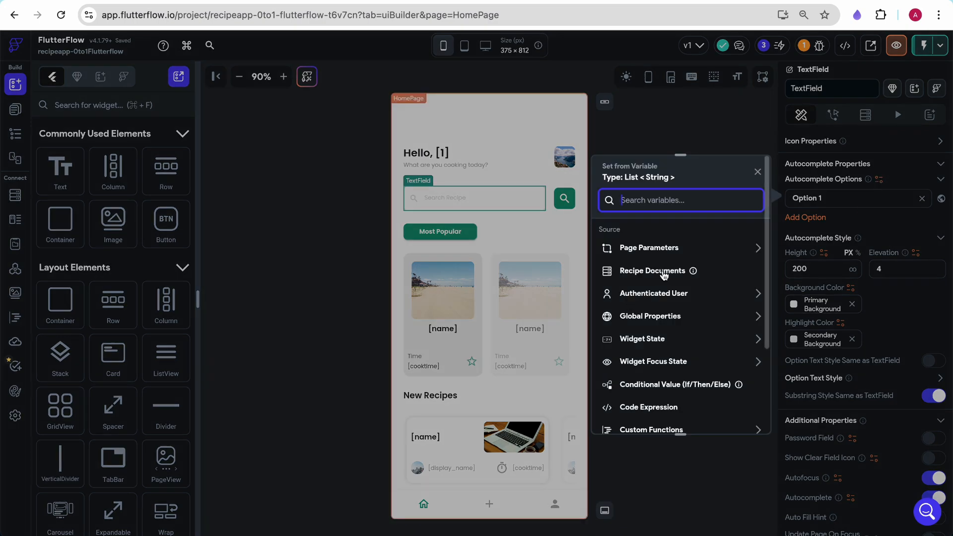
left_click(758, 174)
left_click_drag(825, 198, 778, 201)
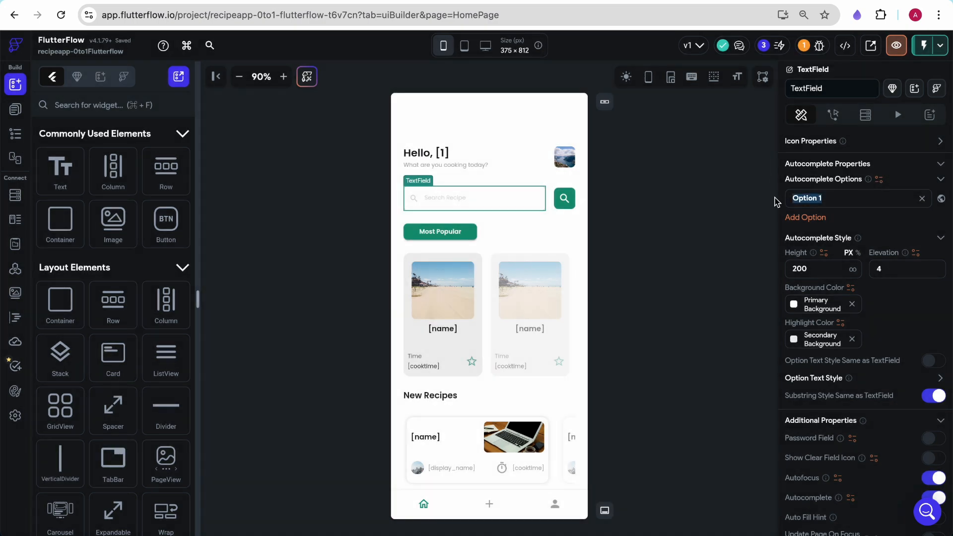
- Bind the autocomplete options to Recipe Documents, mapping each list item to its name property
left_click(879, 182)
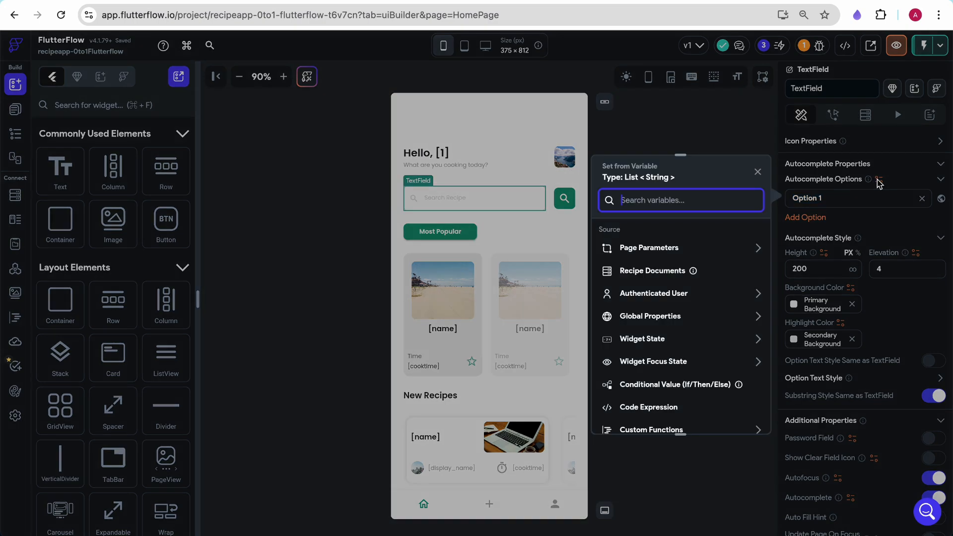
left_click(660, 271)
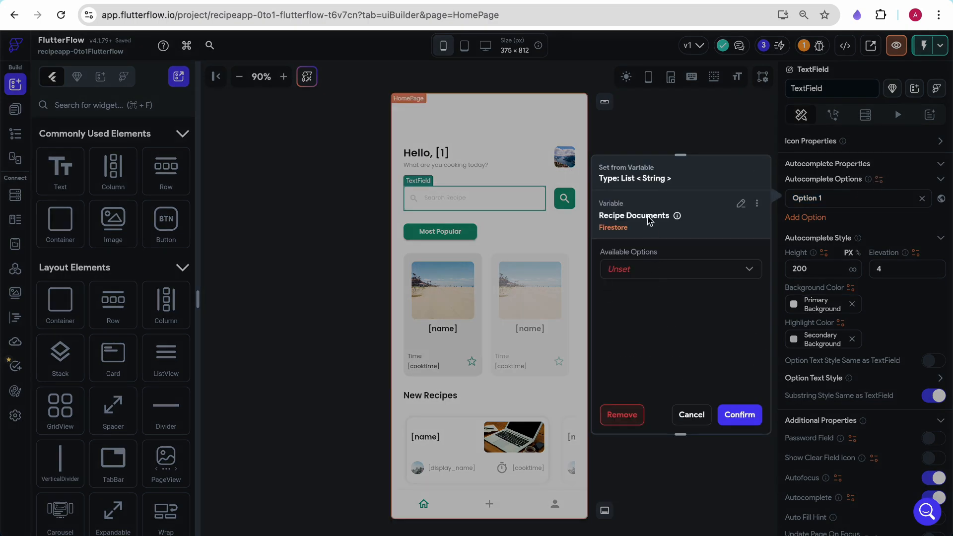
left_click(640, 273)
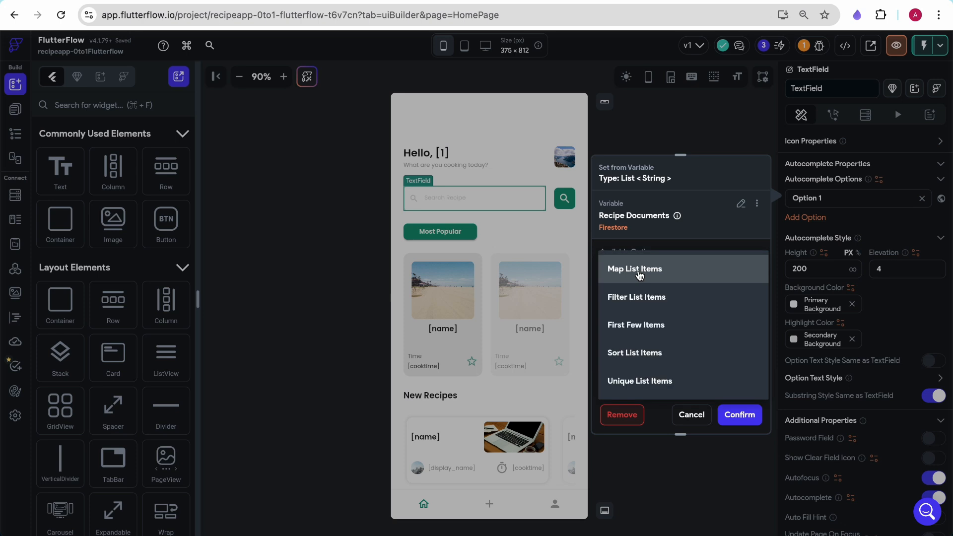
left_click(638, 271)
left_click(652, 298)
left_click(454, 352)
left_click(477, 355)
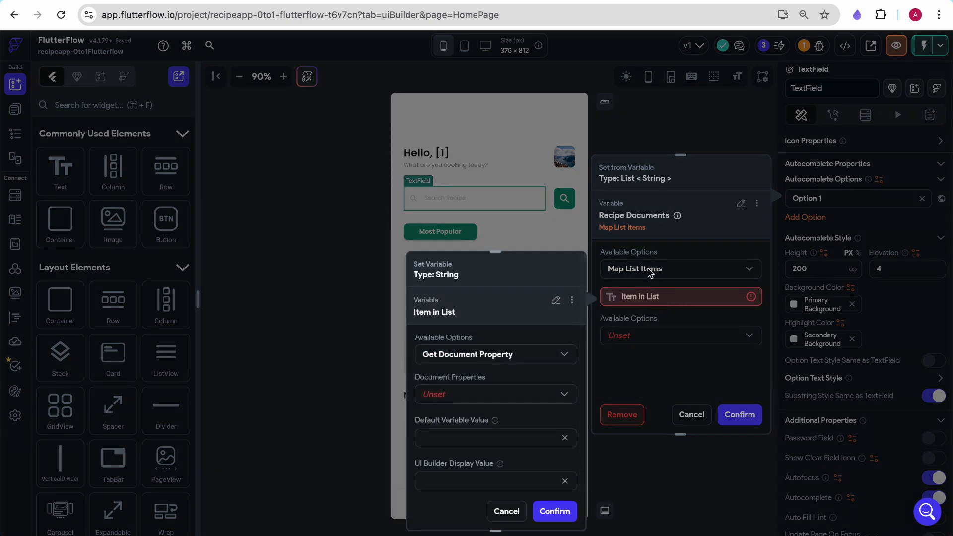
left_click(454, 395)
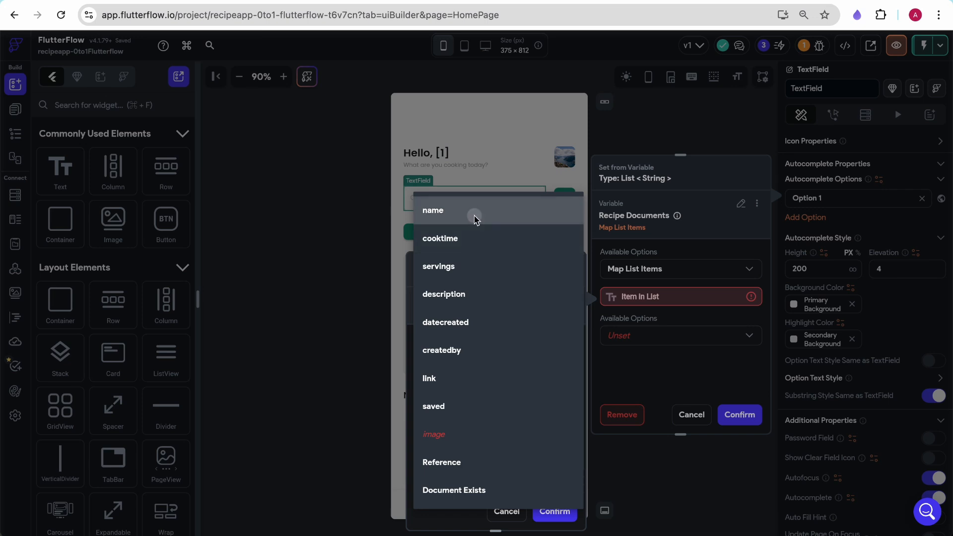
left_click(477, 212)
left_click(555, 512)
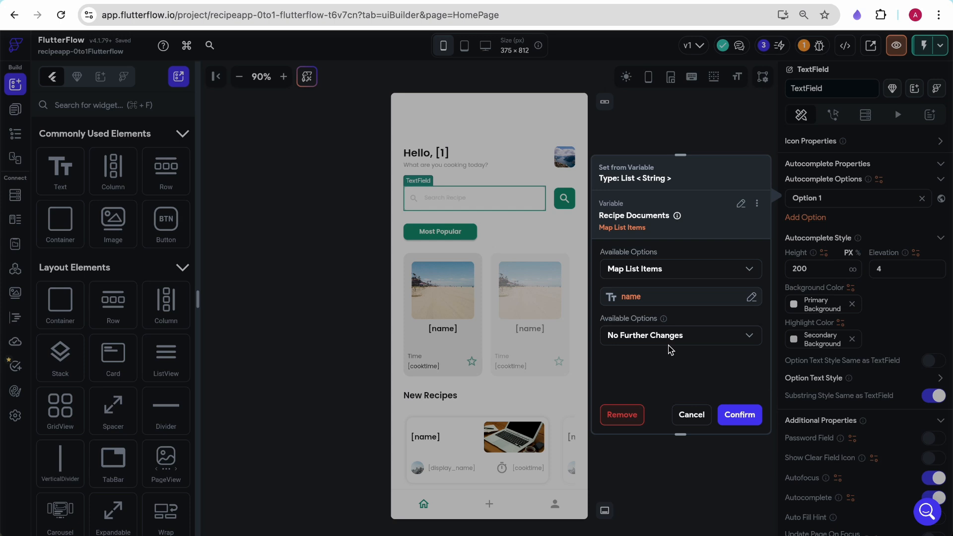
left_click(739, 415)
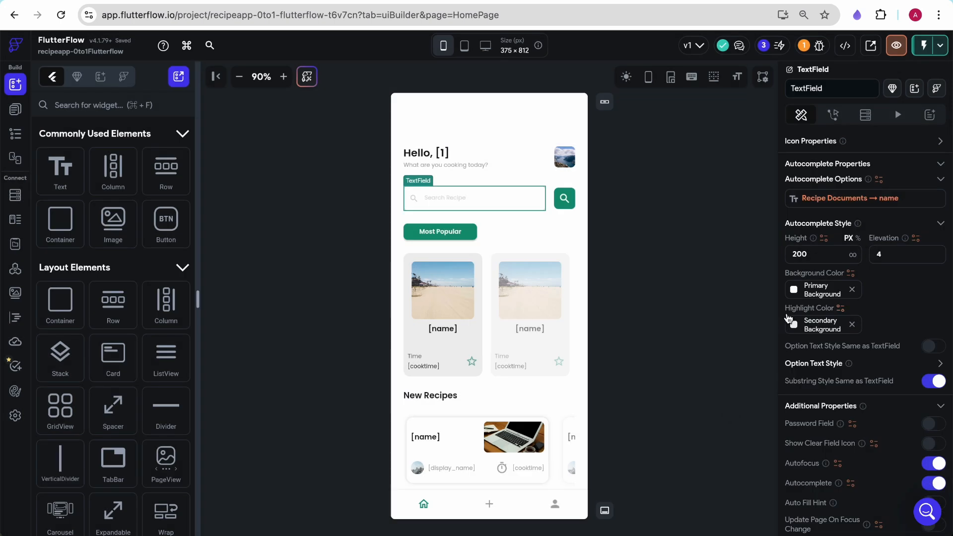
- Add an on-tap action to the search icon button beside the search field
left_click(566, 199)
left_click(833, 115)
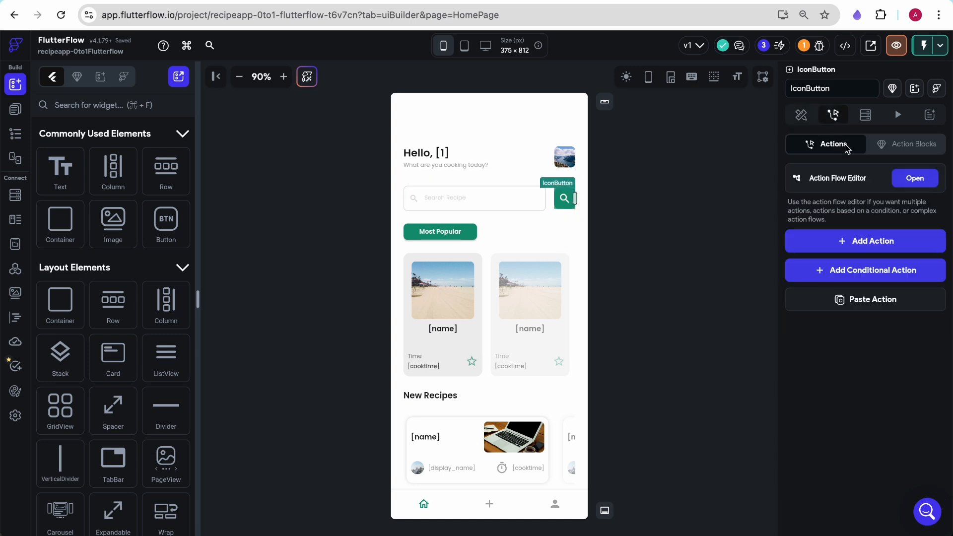
left_click(840, 243)
left_click(835, 355)
left_click(760, 387)
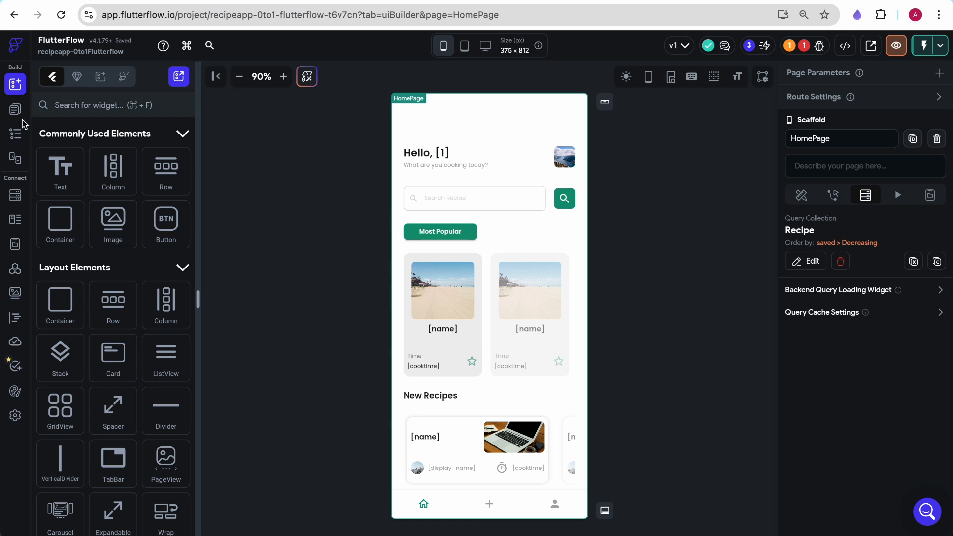
- Review the Search screen design in the Figma file
left_click(15, 134)
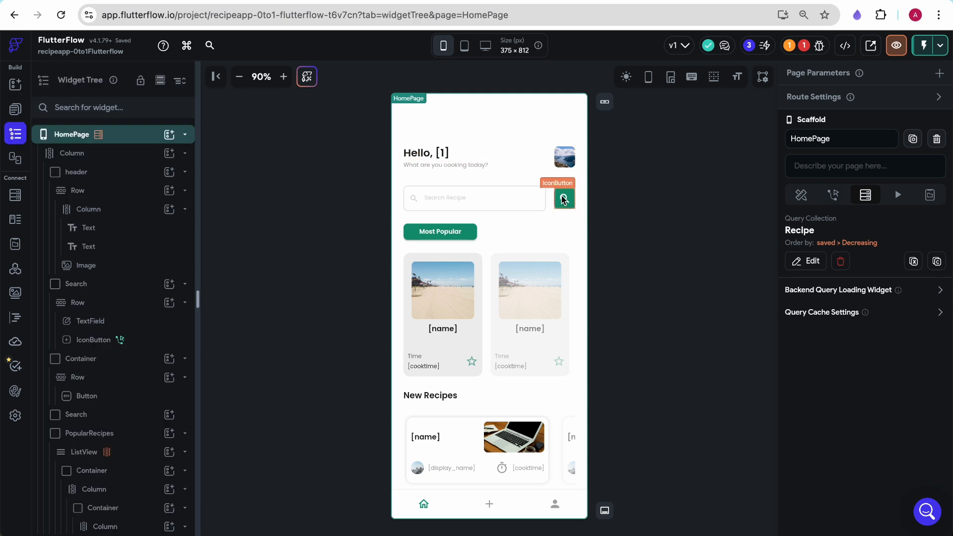
left_click(314, 1)
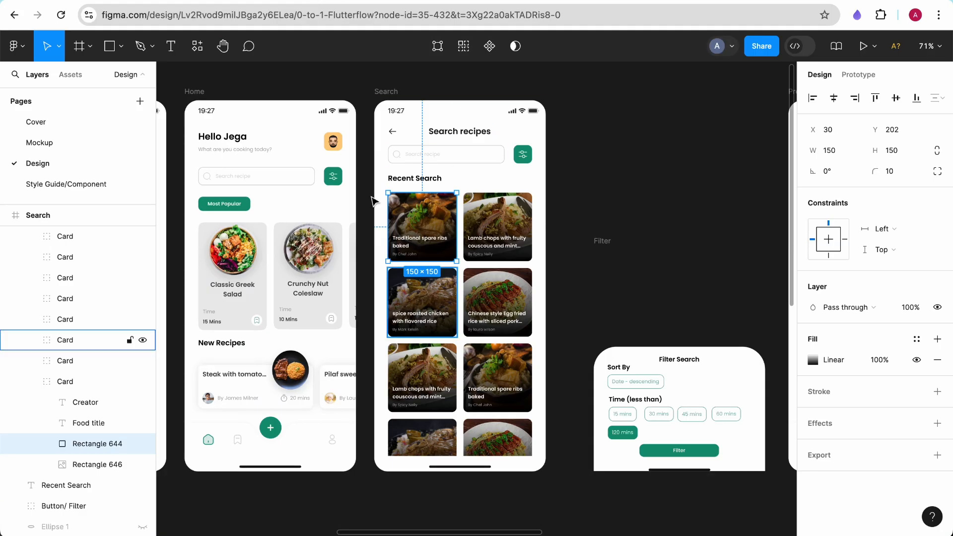
left_click(125, 0)
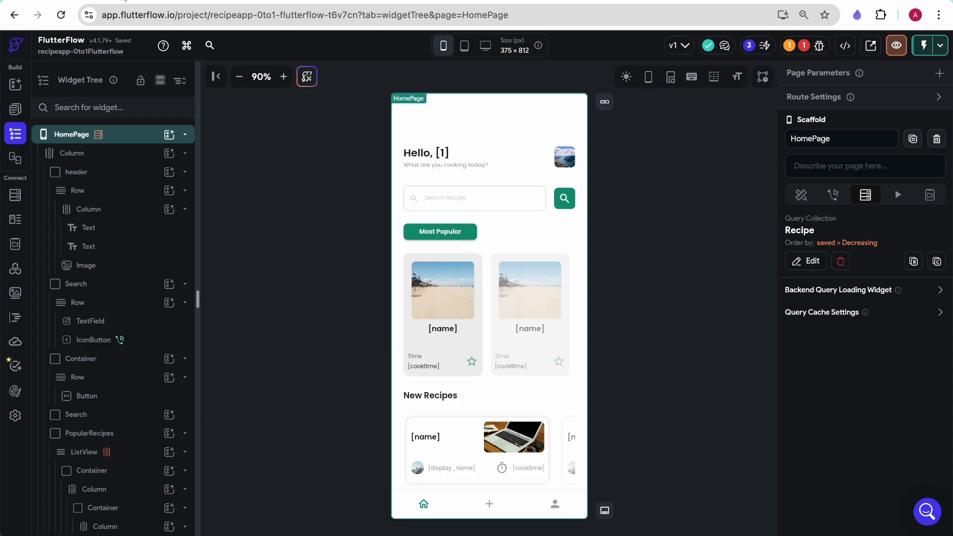
- Create a new blank page named search
left_click(16, 110)
left_click(180, 77)
type("search")
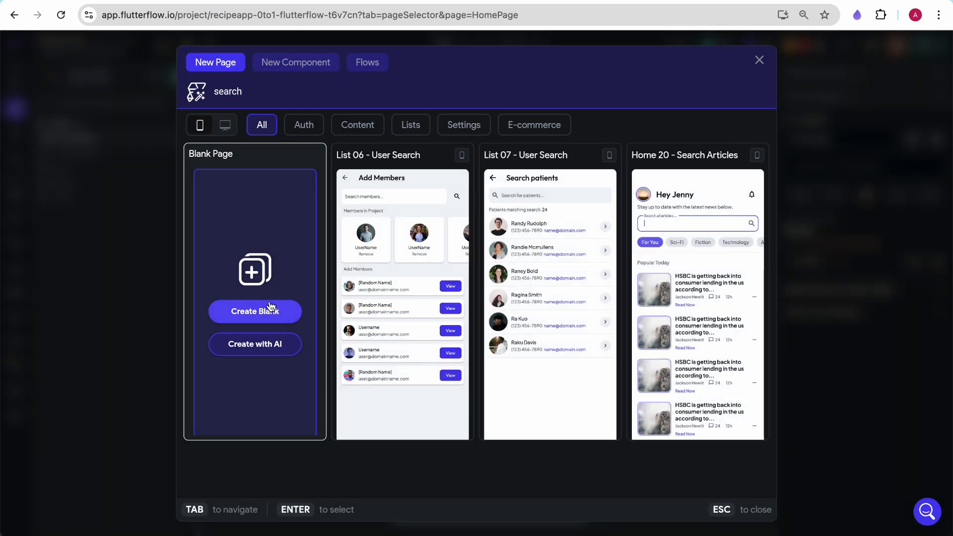
left_click(270, 310)
left_click(567, 336)
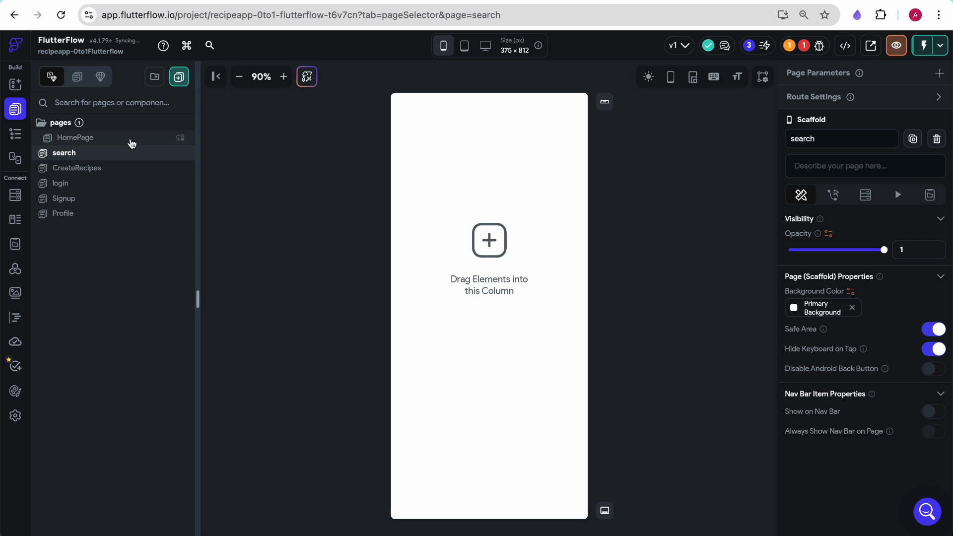
- Set the search page column's padding to 24 on all sides
left_click(528, 200)
scroll(889, 278, "down", 1)
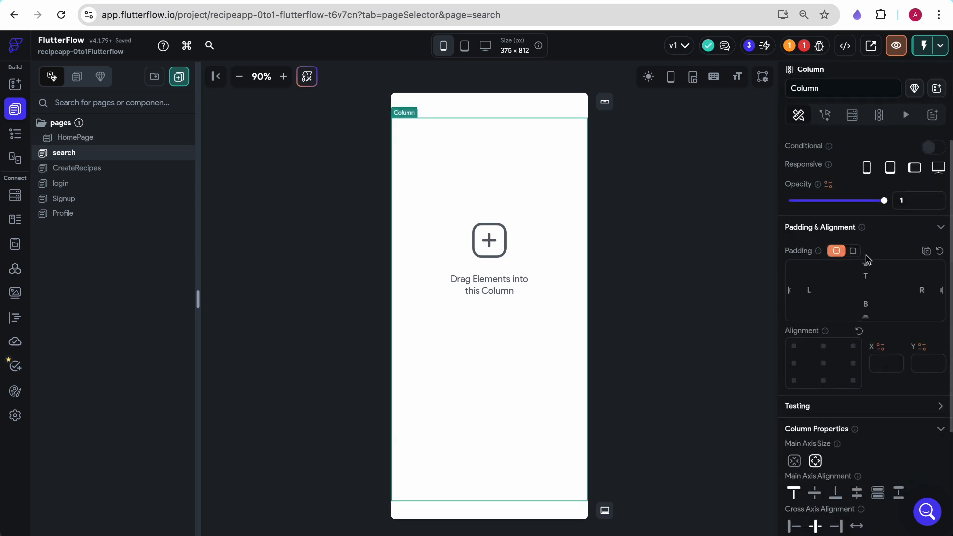
left_click(852, 251)
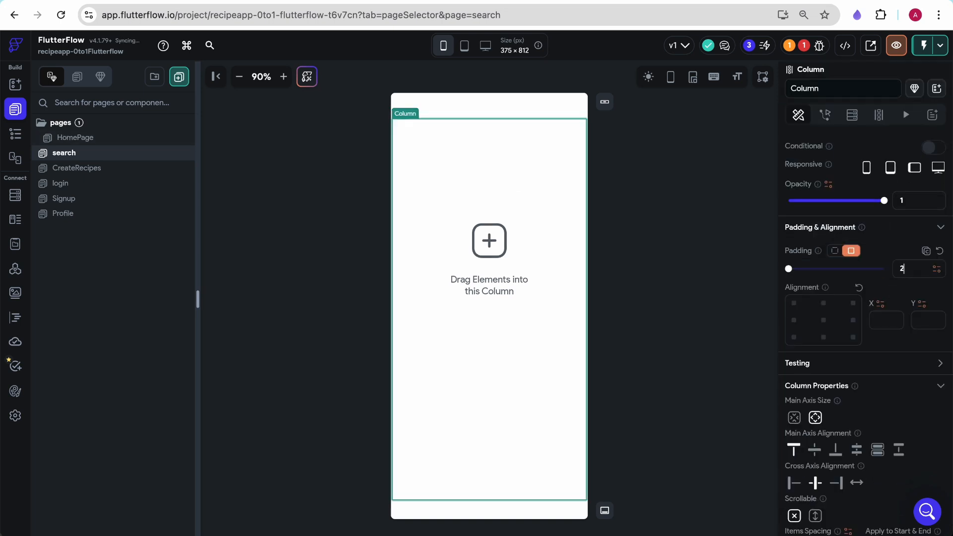
type("24")
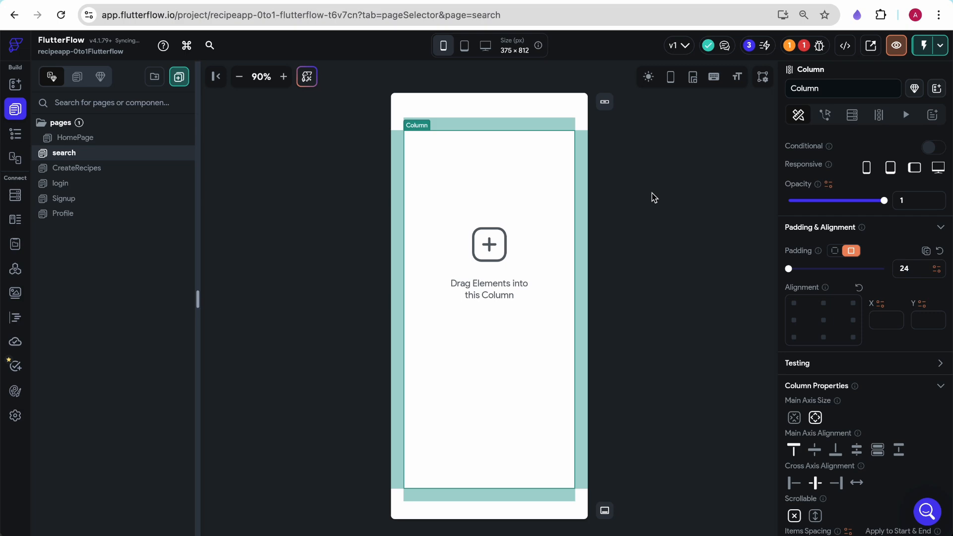
- Add a container to the column and clear its fill color
left_click(652, 192)
left_click_drag(67, 222, 463, 162)
scroll(909, 338, "down", 10)
scroll(909, 338, "up", 2)
scroll(819, 169, "up", 1)
left_click(852, 223)
left_click(853, 188)
left_click(854, 191)
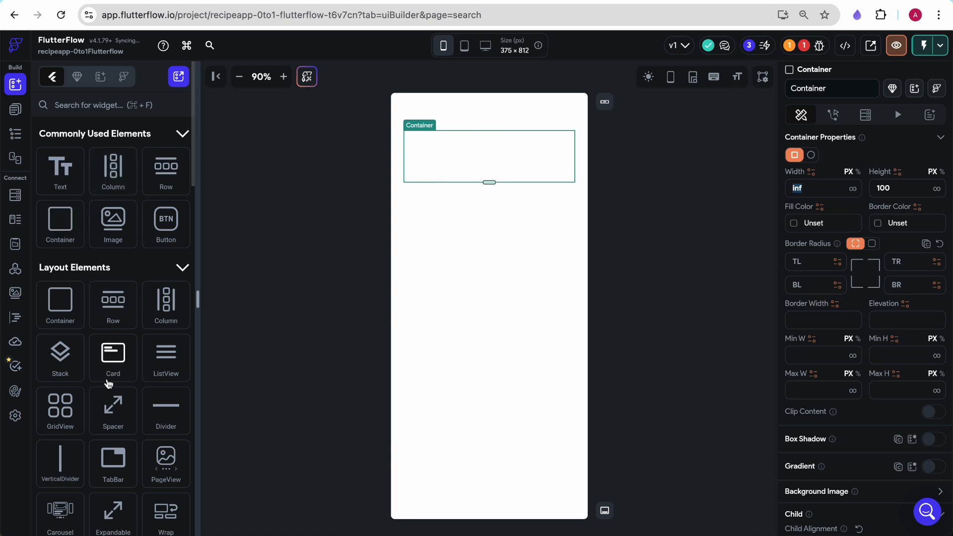
- Place an Icon inside the container and set it to the Arrow Back icon
key("super+f")
type("icon")
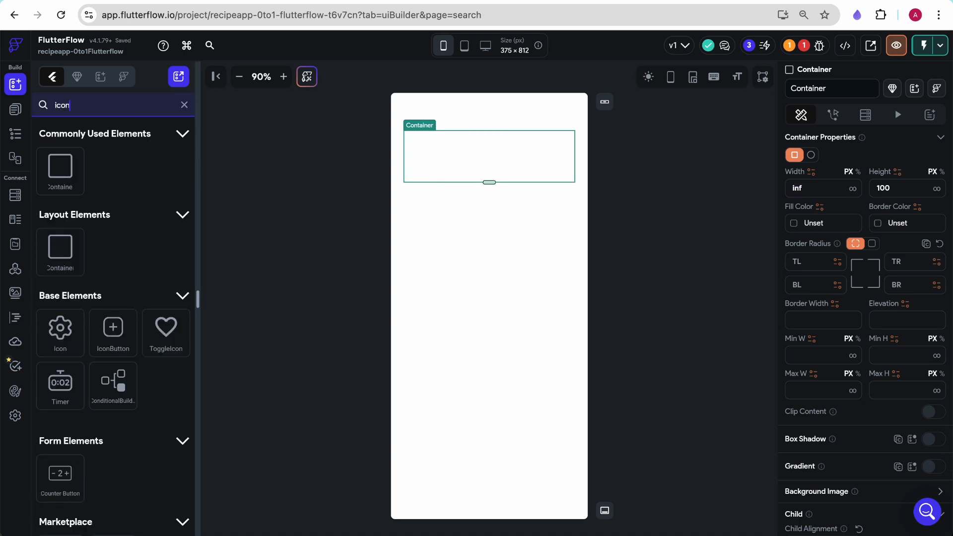
left_click_drag(60, 328, 445, 152)
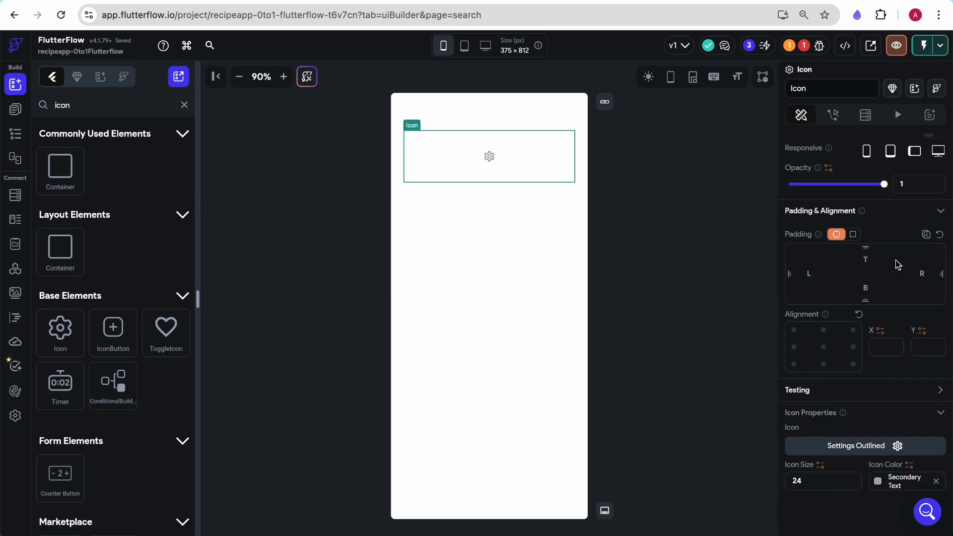
left_click(894, 452)
type("back")
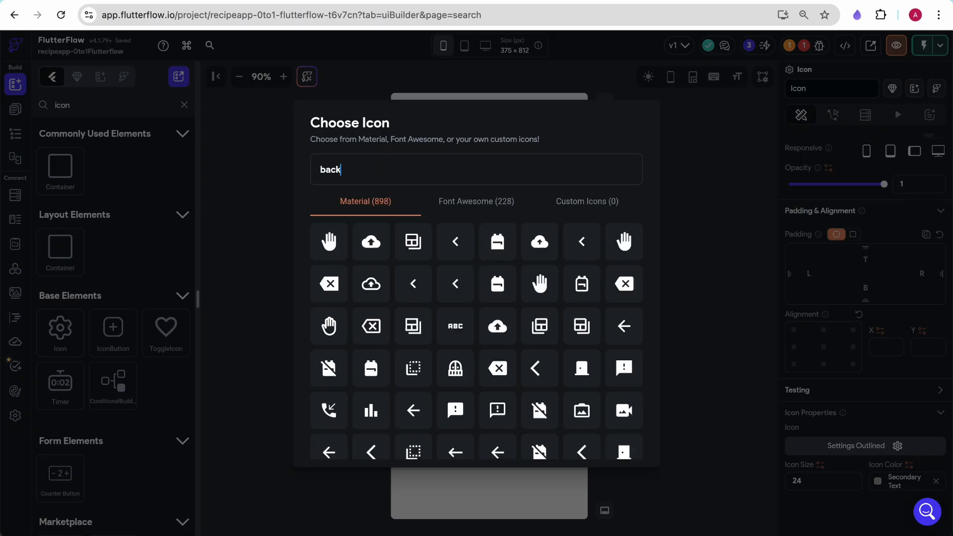
left_click(498, 326)
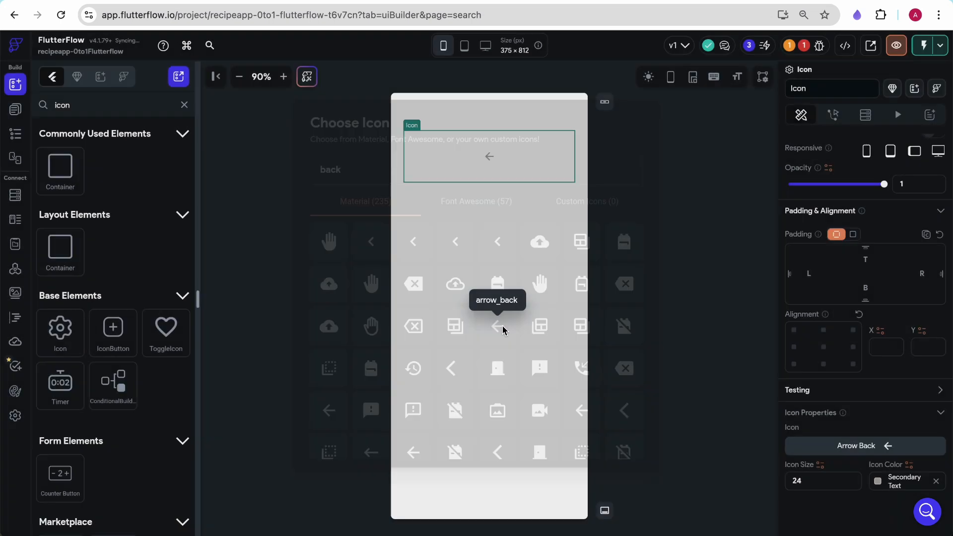
- Give the back icon an on-tap Navigate Back action
left_click(834, 114)
left_click(850, 244)
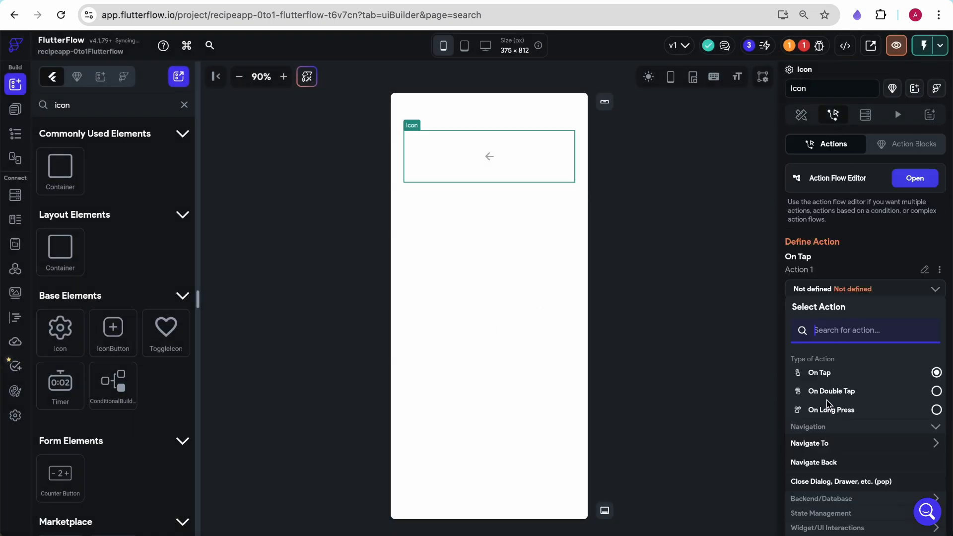
left_click(828, 462)
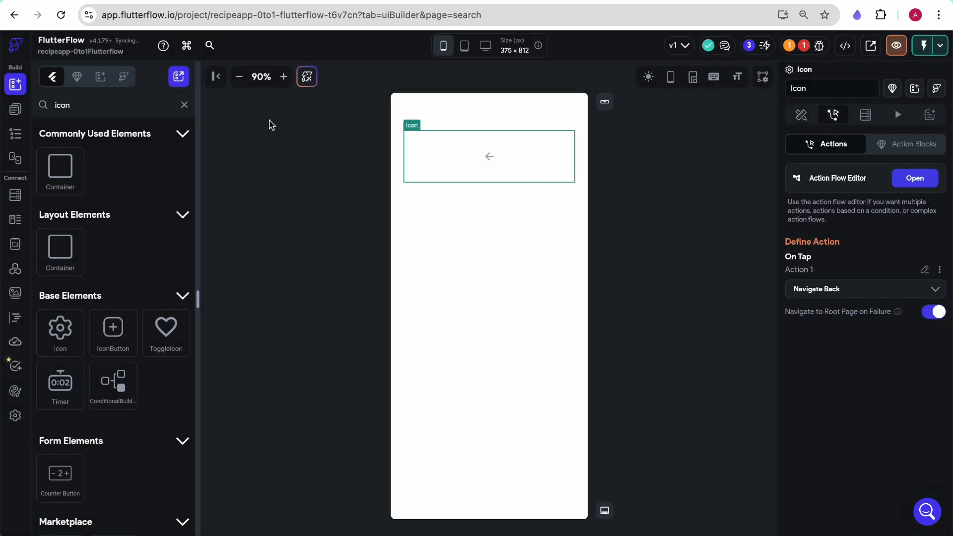
- Clear the back icon container's height and set its child alignment to top-left
left_click(15, 133)
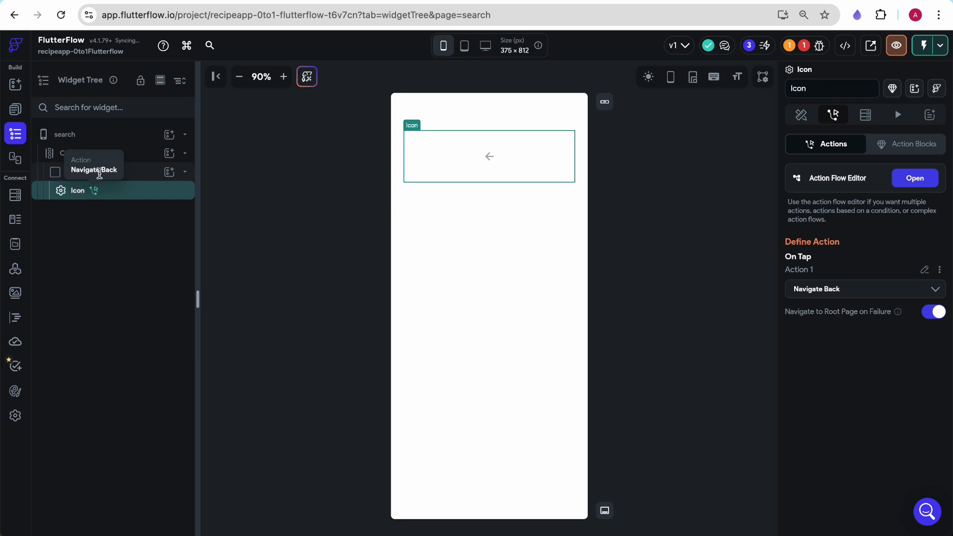
left_click(140, 173)
scroll(924, 412, "down", 4)
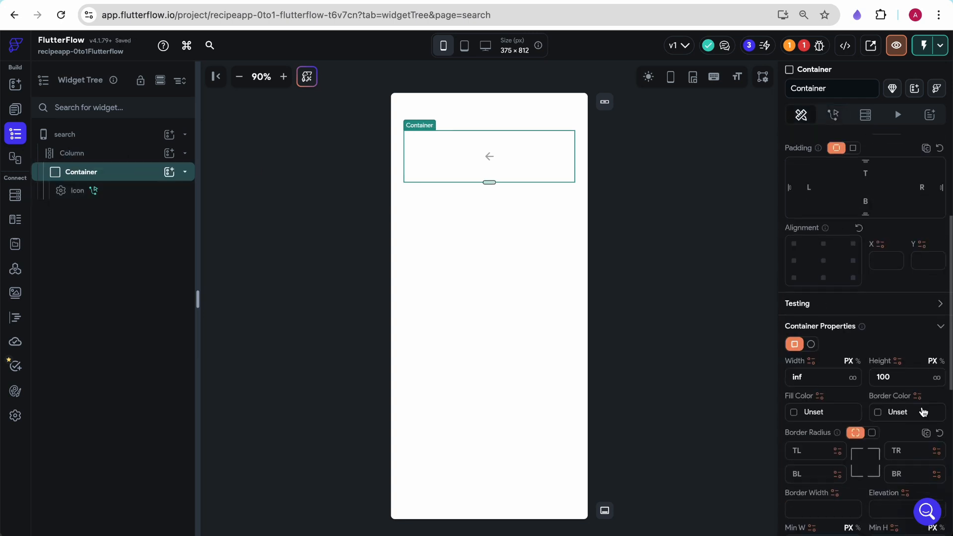
key("BackSpace")
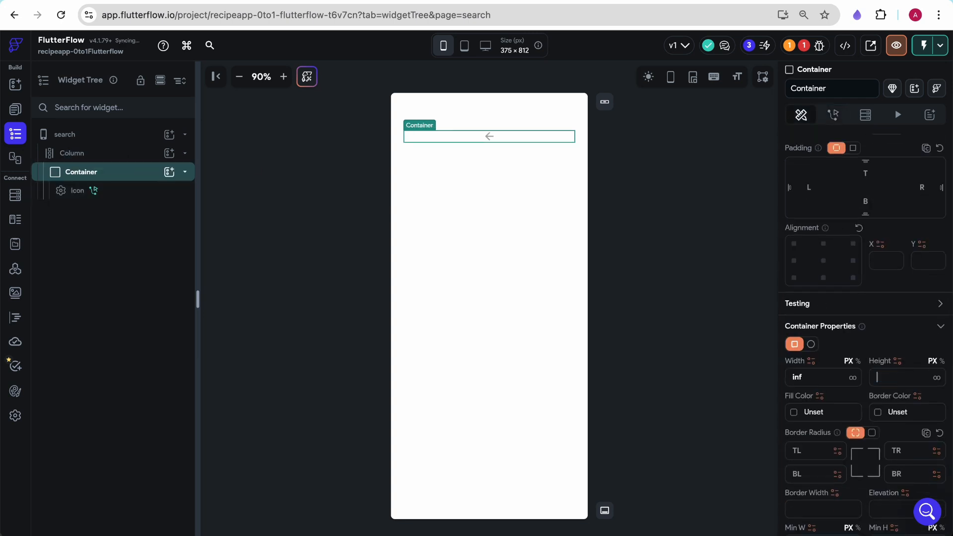
scroll(847, 358, "down", 6)
left_click(794, 393)
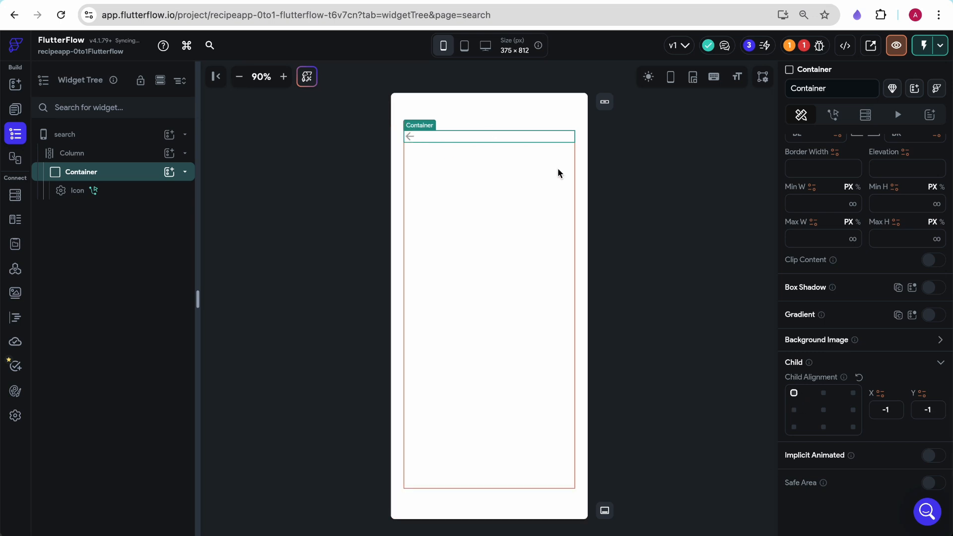
- Add a second container holding a row below the back icon's container
left_click(282, 129)
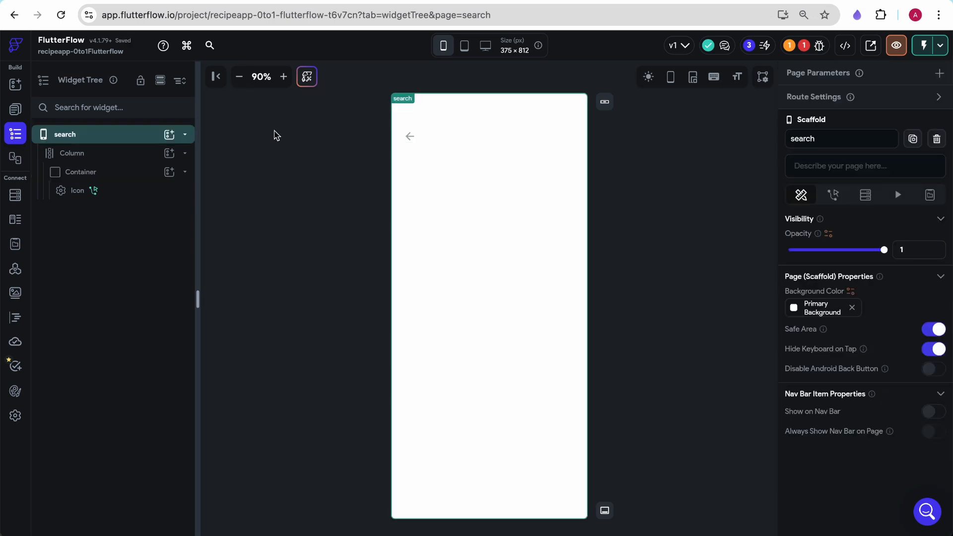
left_click(522, 258)
scroll(849, 425, "down", 2)
scroll(849, 426, "down", 1)
left_click(809, 446)
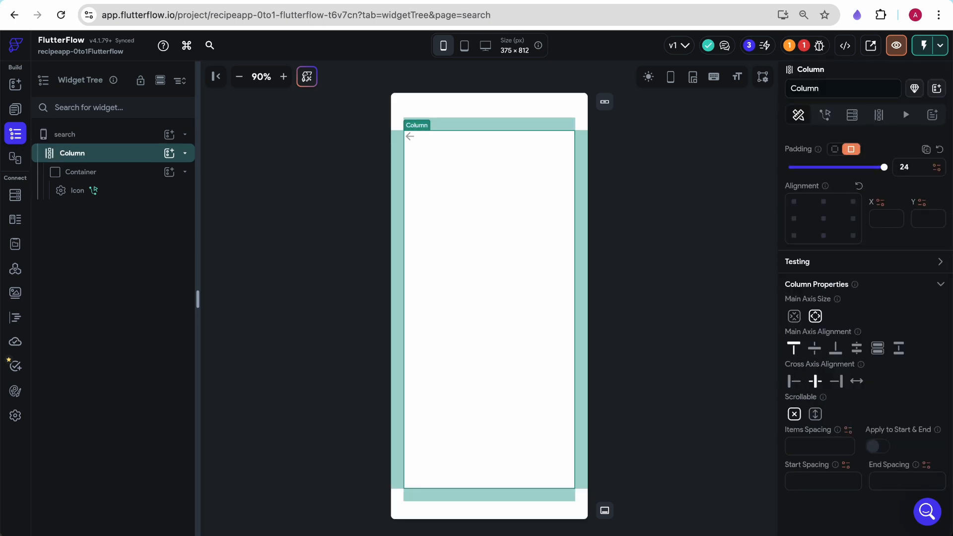
left_click(16, 84)
left_click_drag(81, 226, 495, 176)
left_click_drag(165, 170, 481, 180)
- Clear the fill color of the new container
left_click(18, 113)
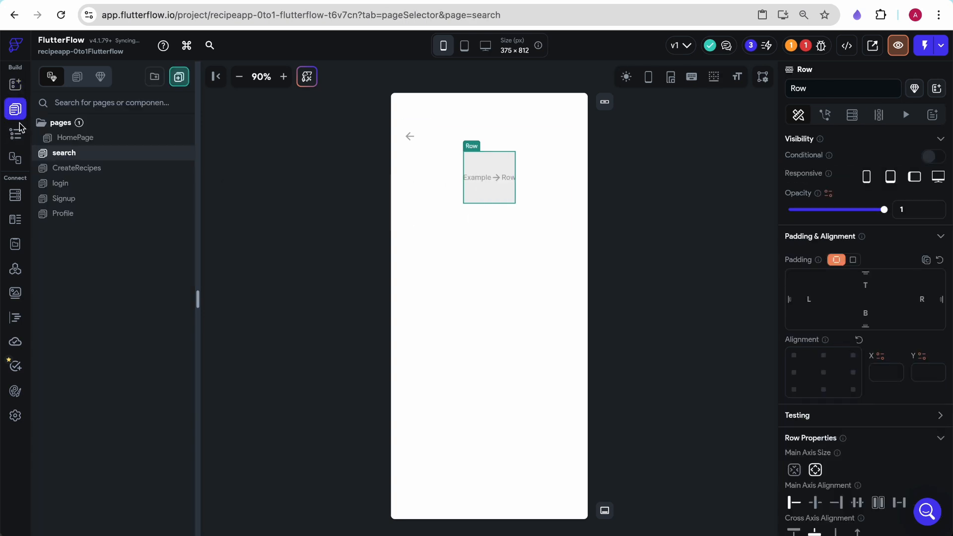
left_click(24, 128)
left_click(104, 212)
scroll(903, 390, "down", 4)
scroll(903, 392, "down", 2)
left_click(853, 319)
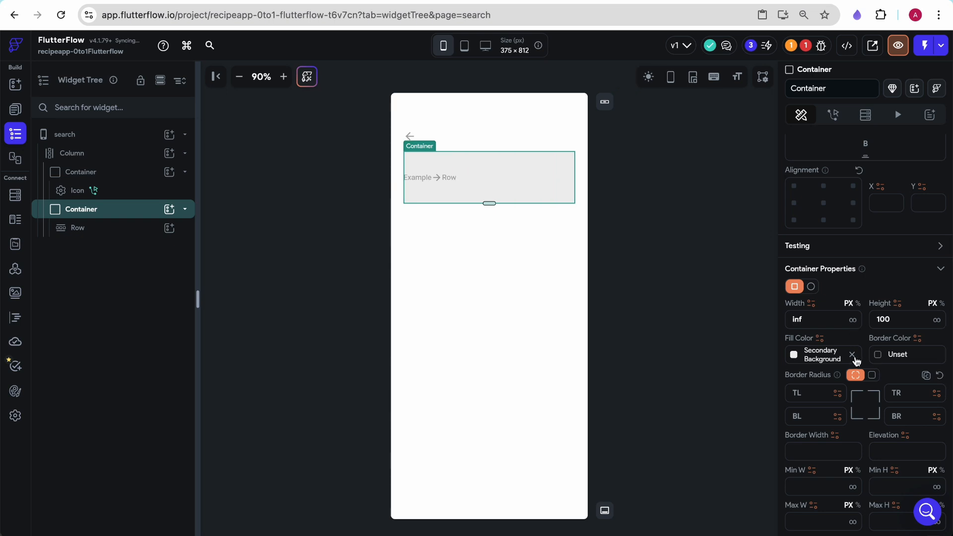
left_click(854, 355)
- Copy the search field row from HomePage and paste it into the search page's second container
left_click(16, 85)
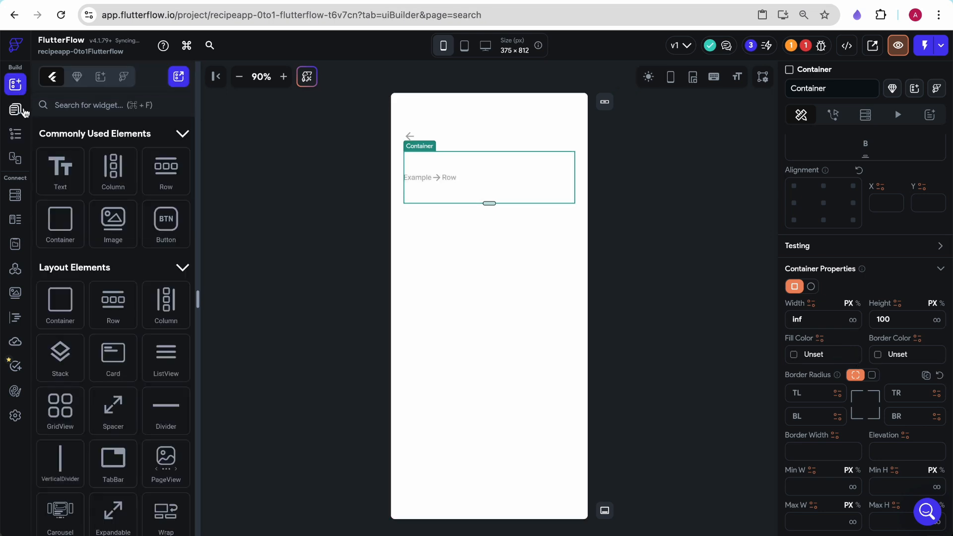
left_click(17, 108)
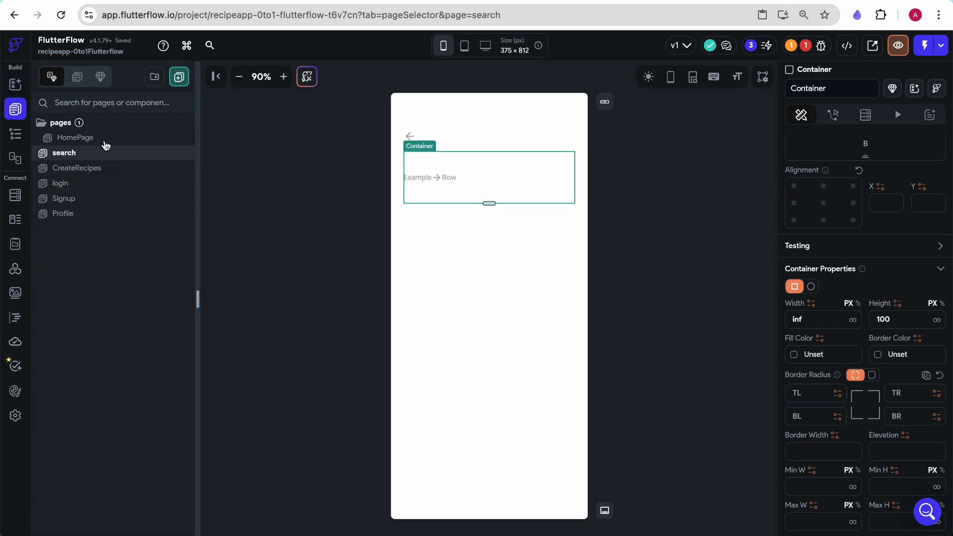
left_click(81, 171)
left_click(92, 138)
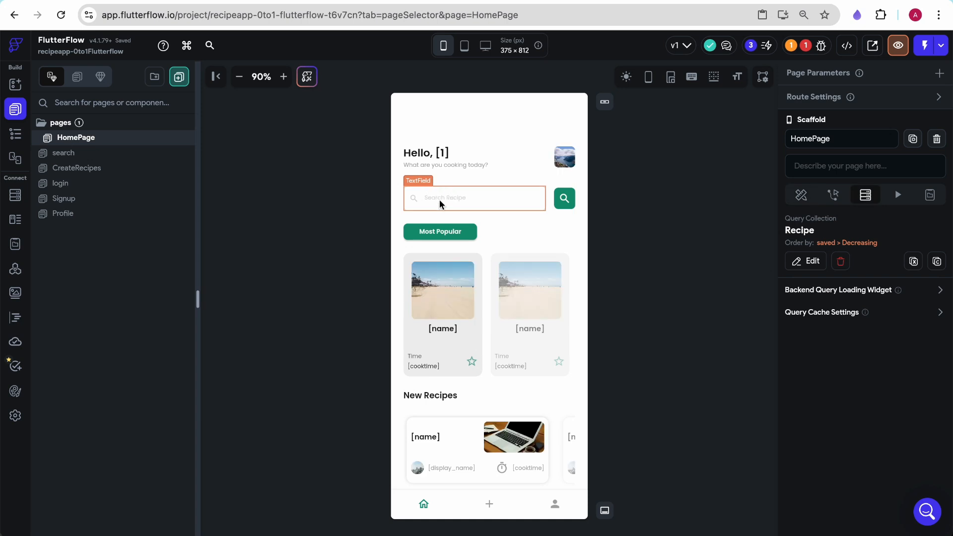
left_click(441, 199)
key("ctrl+c")
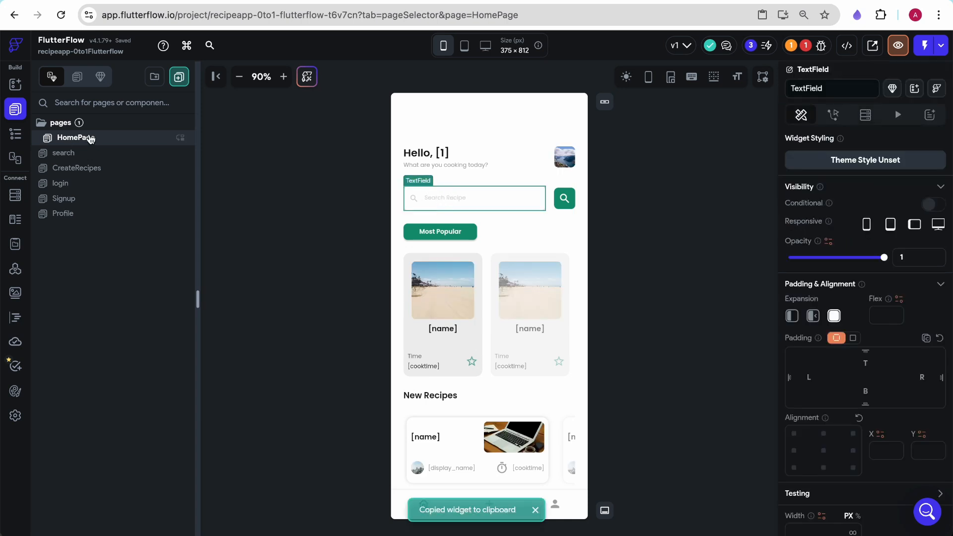
left_click(551, 203)
key("ctrl+c")
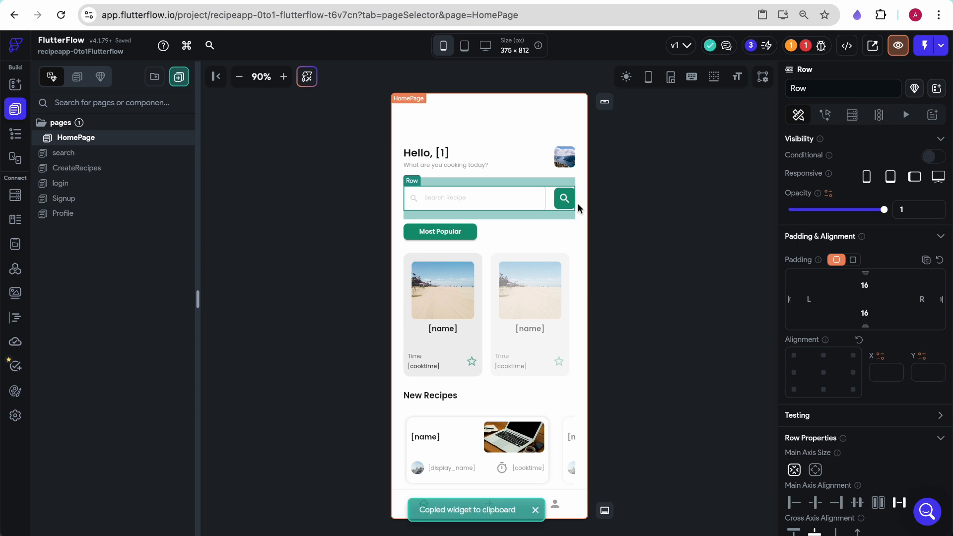
left_click(80, 168)
left_click(79, 153)
left_click(453, 179)
key("ctrl+v")
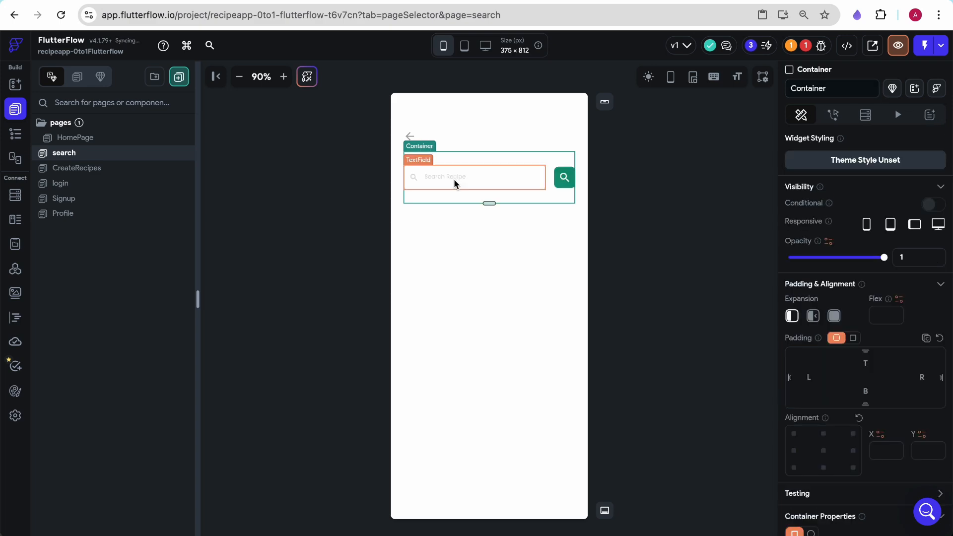
- Clear the height of the container holding the search row
scroll(894, 428, "down", 4)
scroll(894, 428, "down", 6)
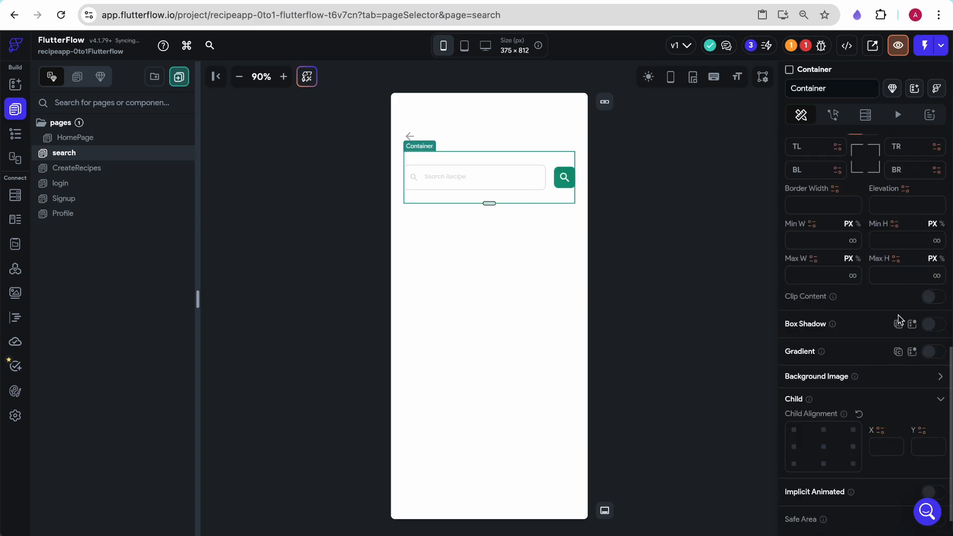
scroll(900, 320, "up", 4)
double_click(882, 275)
key("BackSpace")
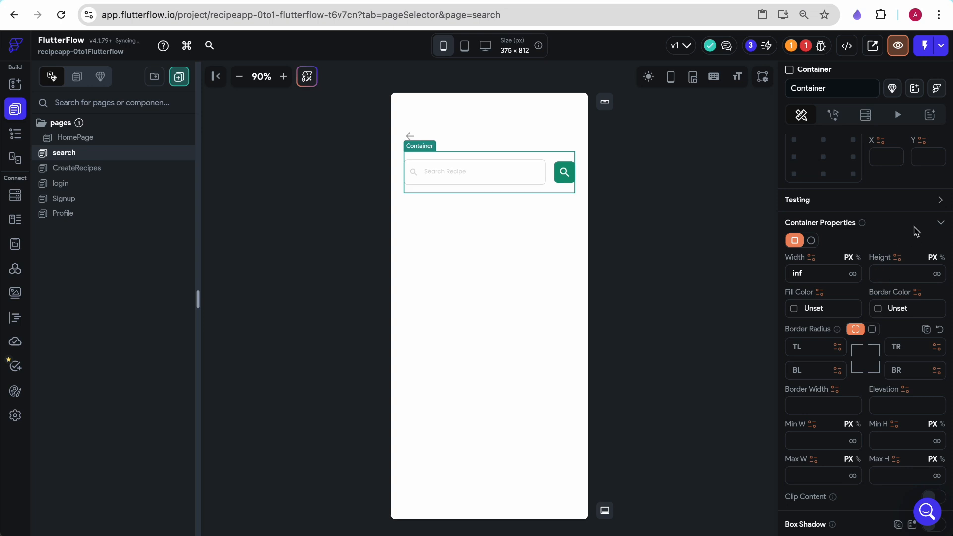
- Remove the top padding of the pasted search row
left_click(550, 177)
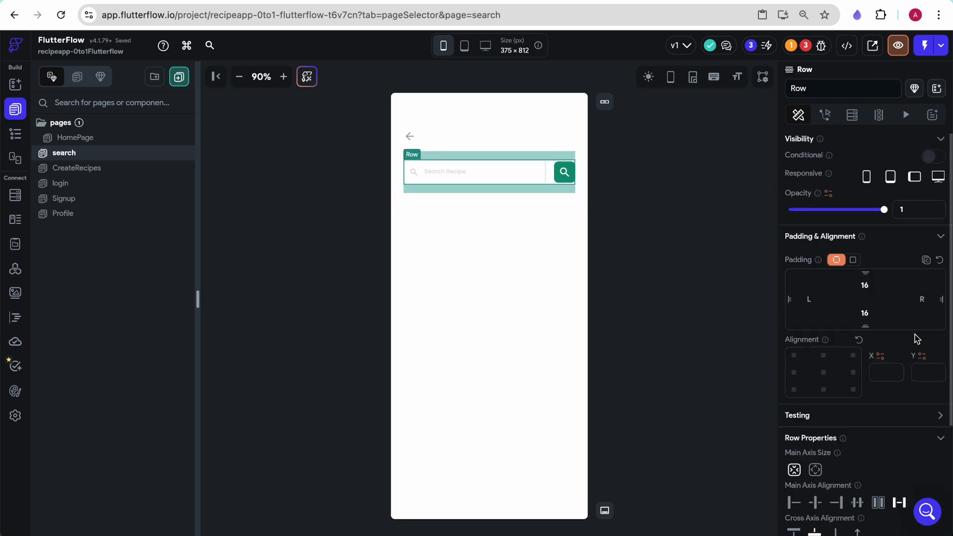
double_click(865, 287)
key("BackSpace")
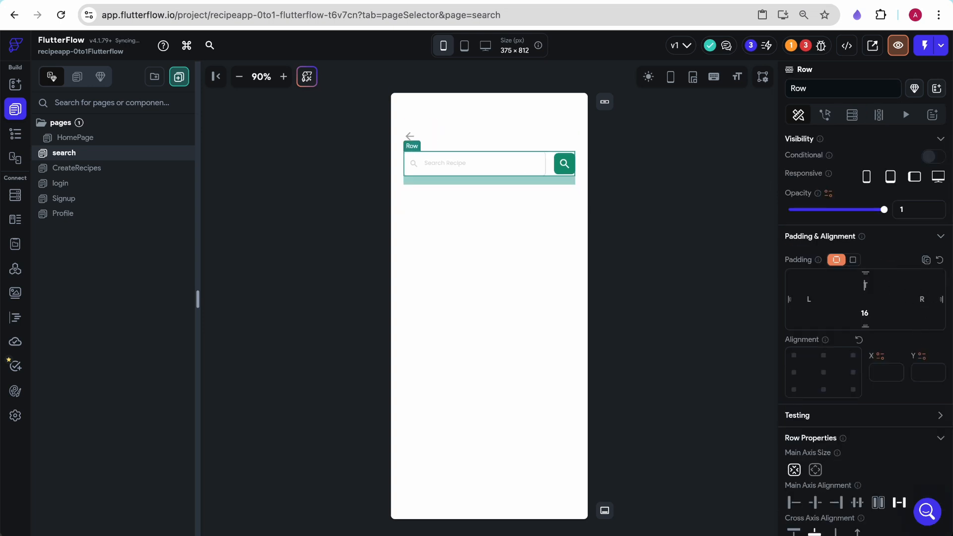
- Remove the bottom padding of the search row
double_click(866, 314)
key("BackSpace")
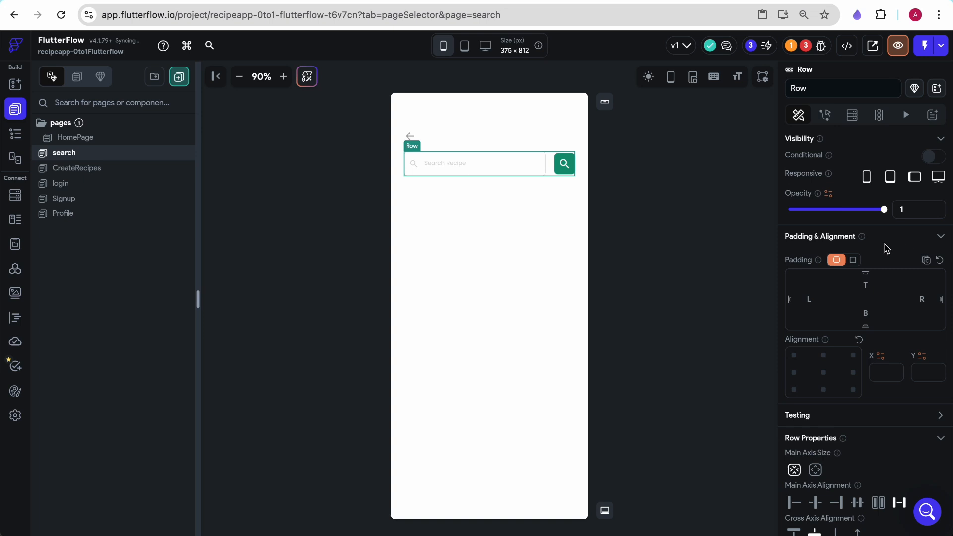
left_click(605, 204)
- Add a container below the search row and set its width to infinity
left_click(15, 84)
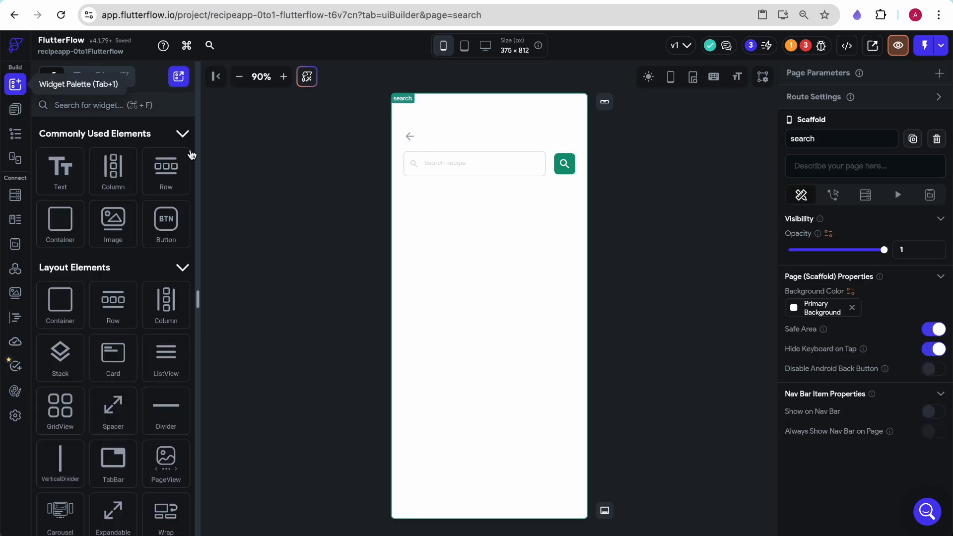
left_click_drag(60, 221, 489, 211)
left_click(298, 1)
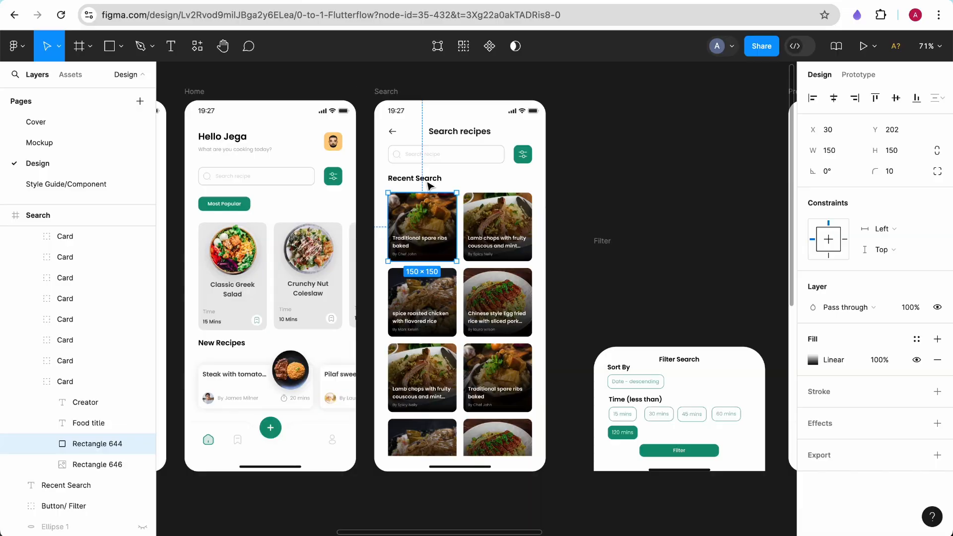
left_click(104, 2)
scroll(950, 411, "down", 8)
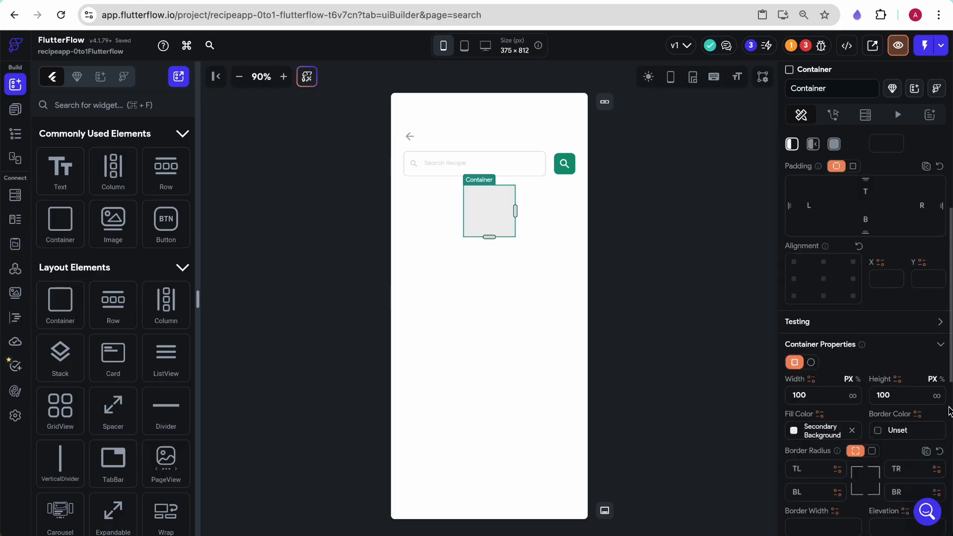
left_click(854, 166)
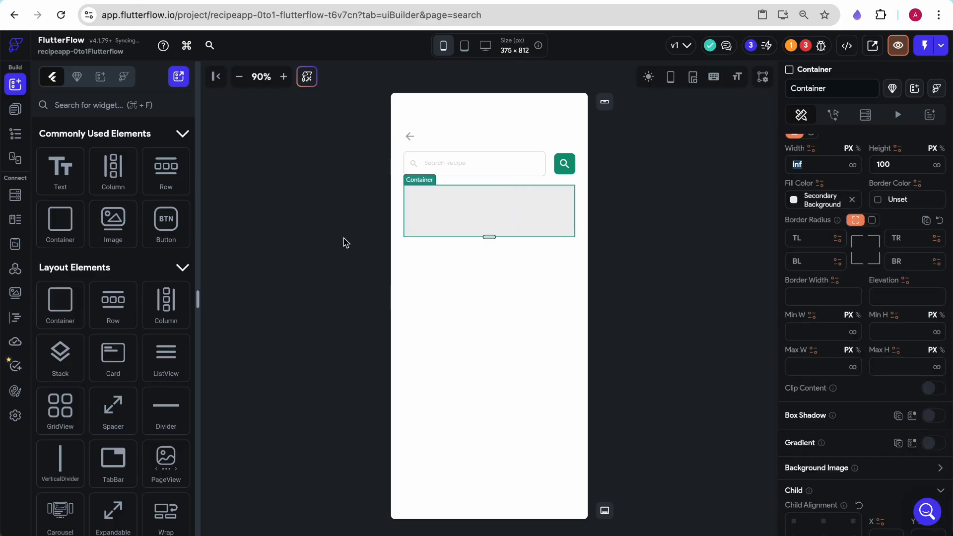
- Search for the GridView widget and place it inside the new container
left_click(118, 106)
type("gri")
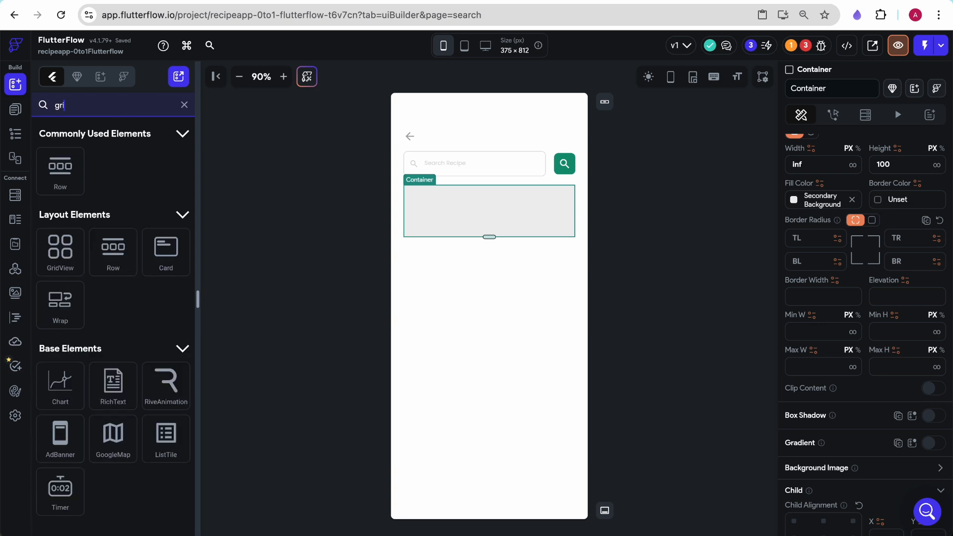
type("d")
left_click_drag(60, 178, 479, 187)
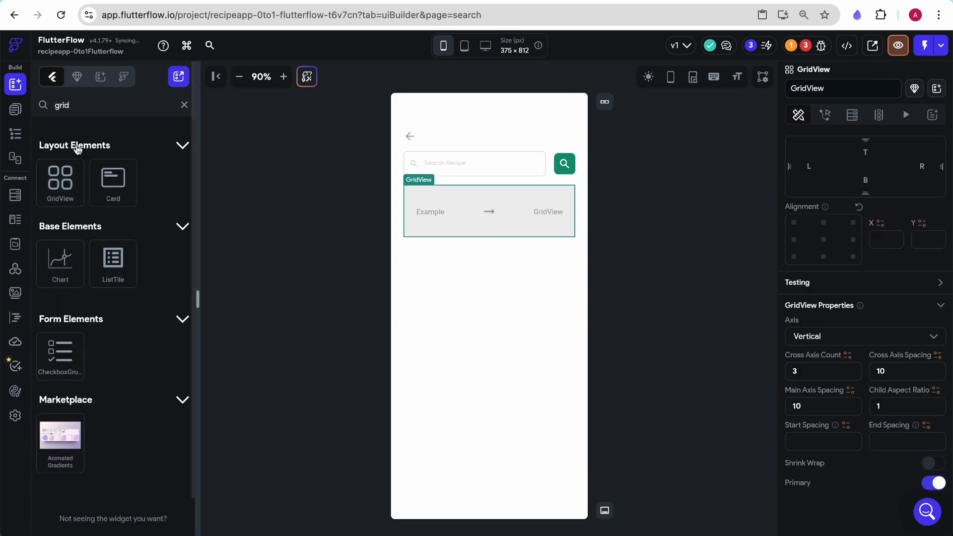
- Add a container inside the GridView as its grid item
left_click(15, 109)
left_click(15, 85)
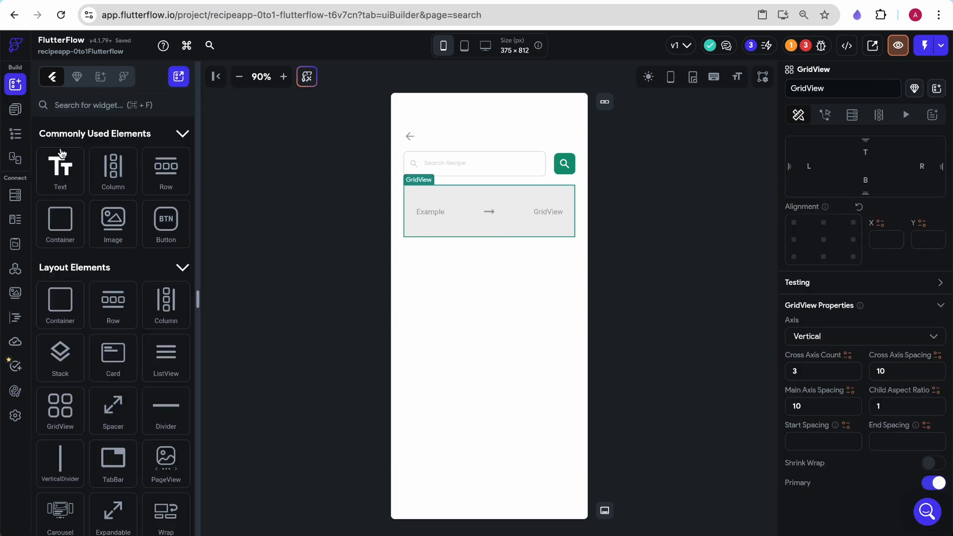
left_click_drag(60, 219, 466, 209)
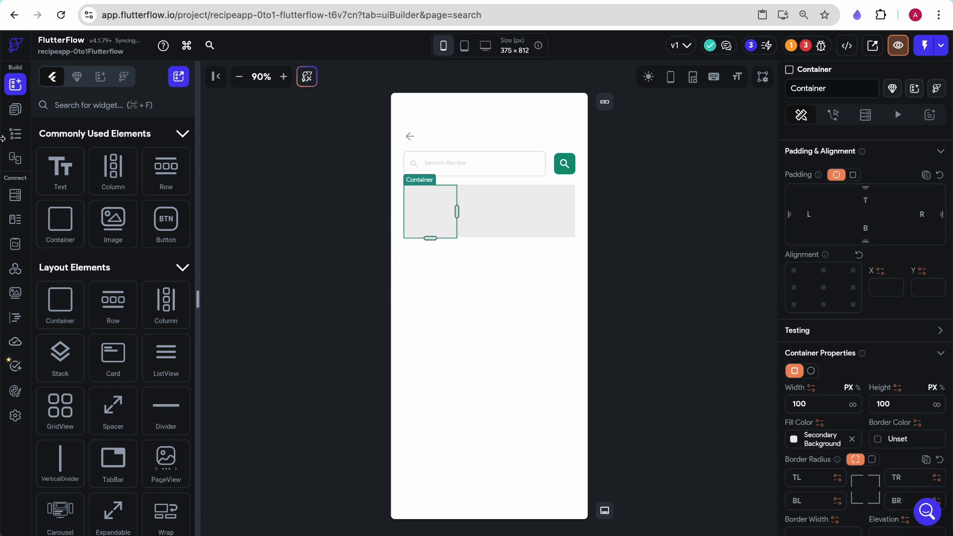
- Select the GridView in the widget tree and turn on Shrink Wrap
left_click(15, 109)
left_click(15, 134)
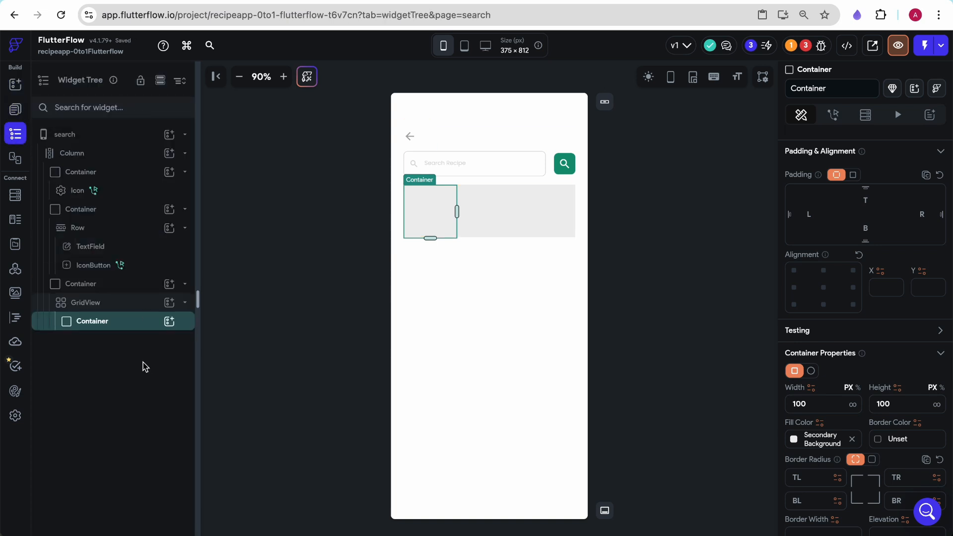
left_click(116, 303)
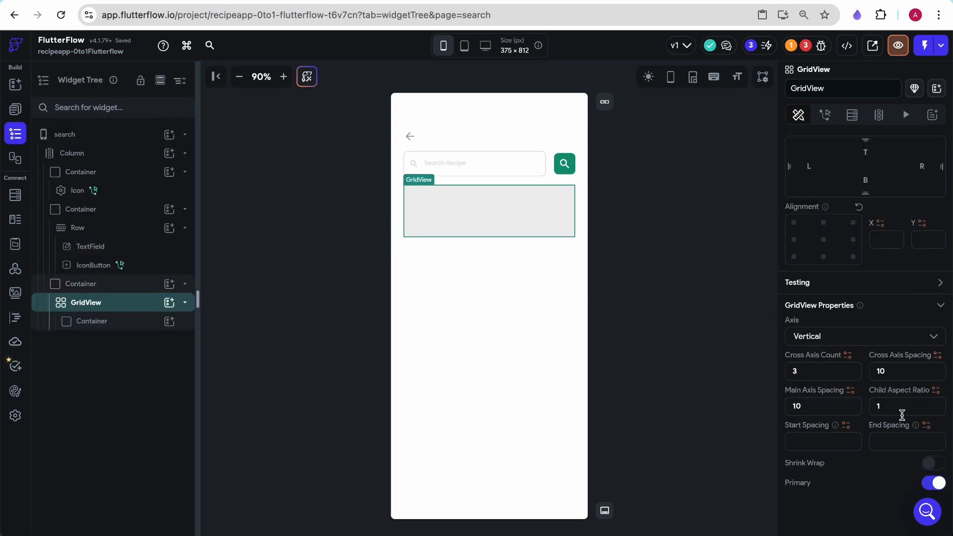
left_click(932, 463)
key("BackSpace")
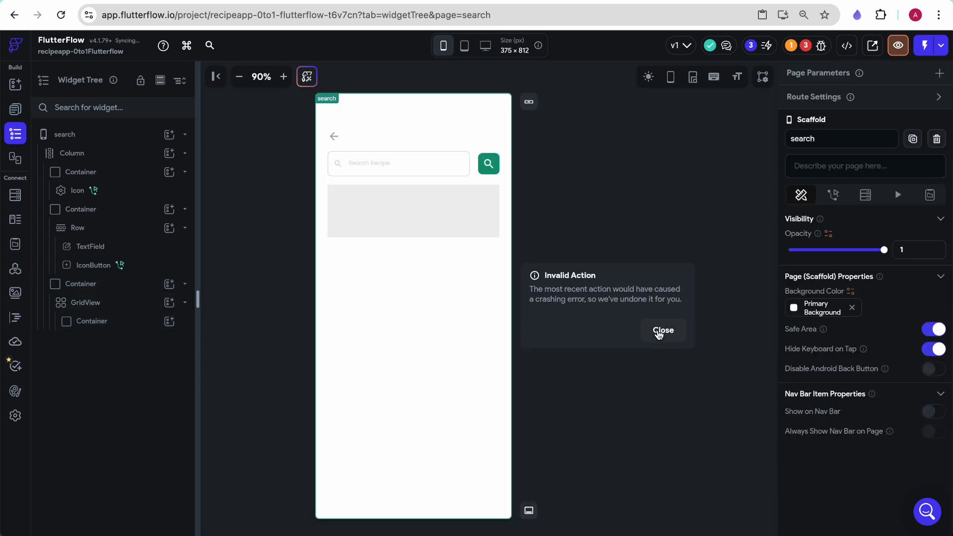
left_click(662, 330)
- Set the GridView's cross axis count to 2, cross axis spacing to 8 and main axis spacing to 8
left_click(107, 303)
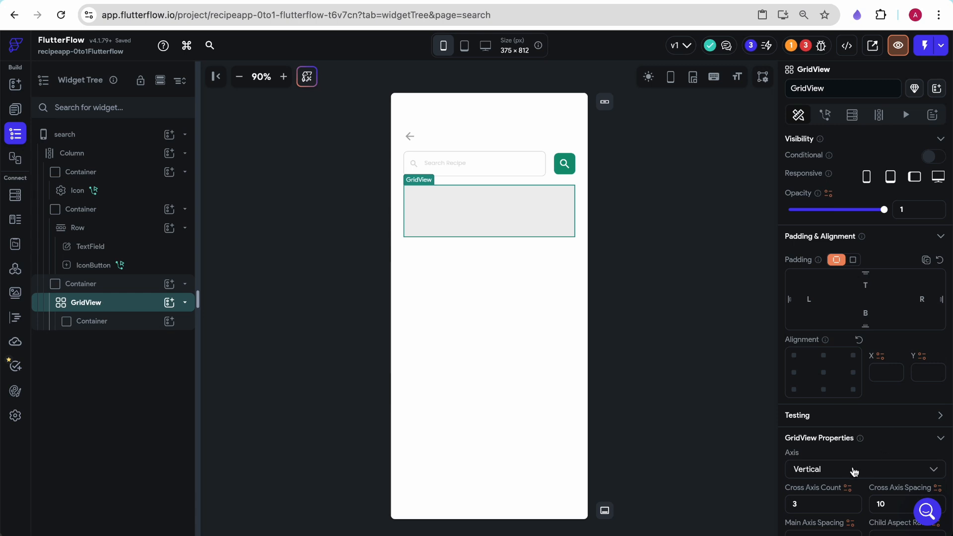
scroll(862, 470, "down", 2)
left_click(815, 416)
type("2")
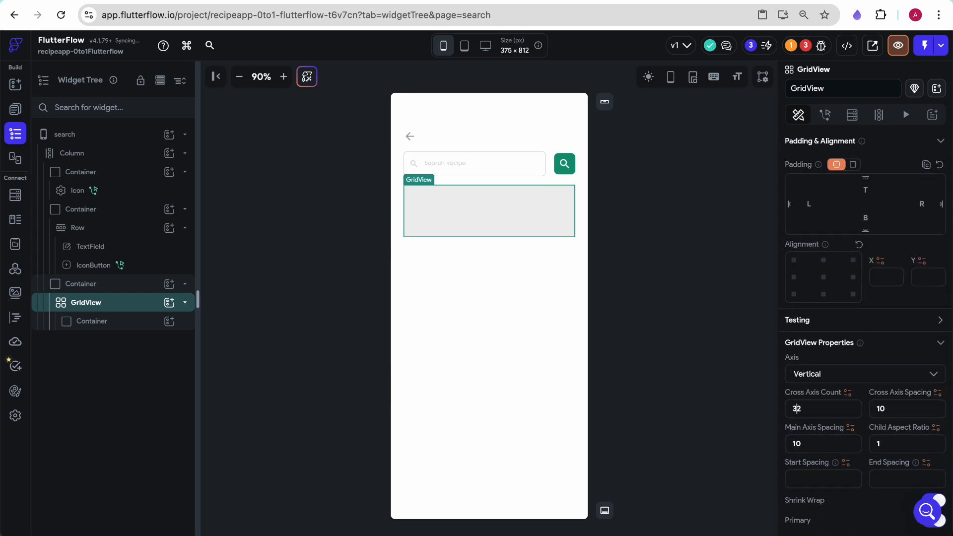
left_click_drag(894, 413, 873, 408)
type("8")
double_click(797, 444)
type("8")
scroll(852, 449, "down", 2)
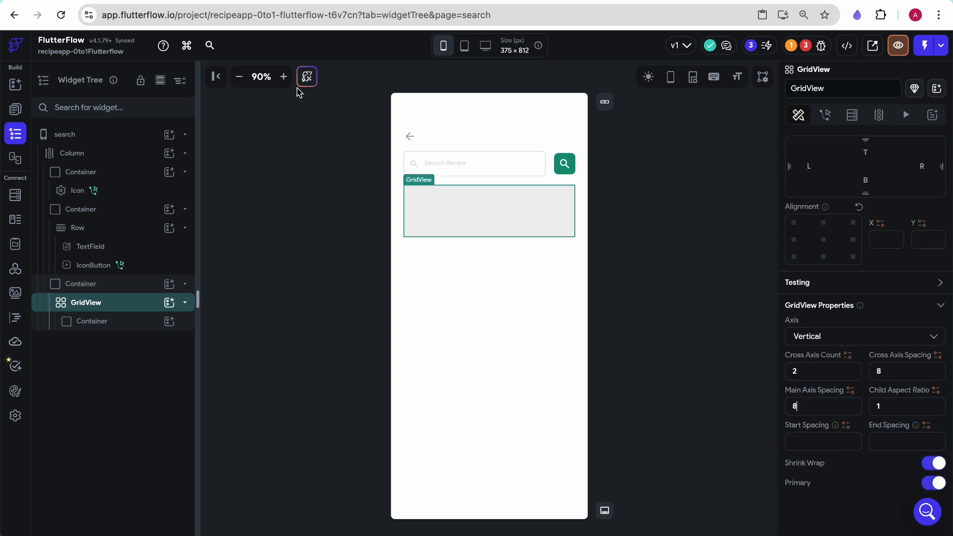
- Clear the height and the fill color of the container holding the GridView
left_click(106, 290)
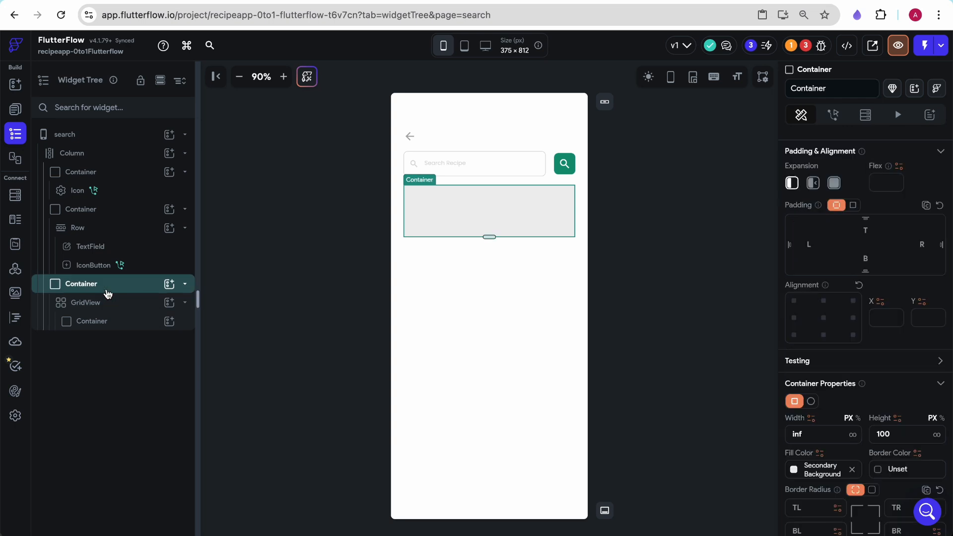
scroll(918, 284, "down", 3)
double_click(904, 264)
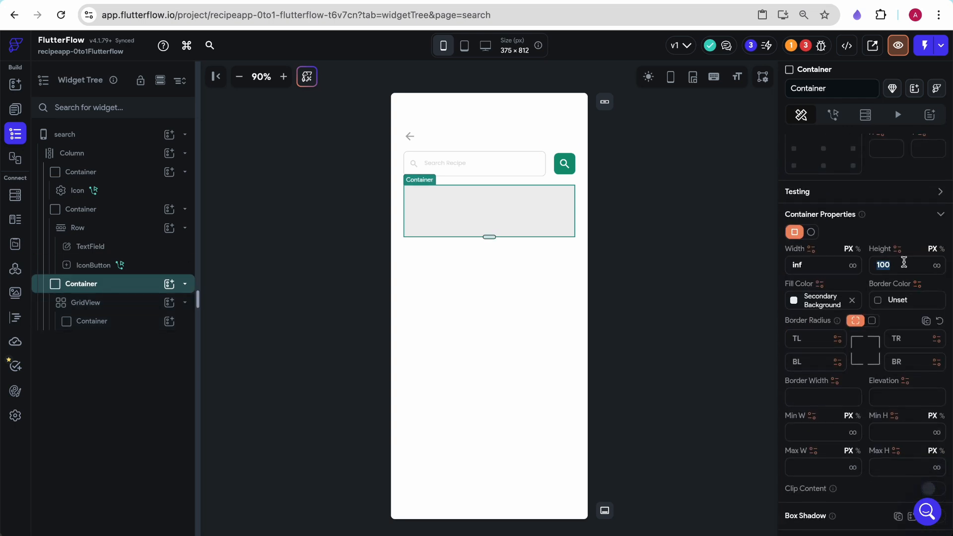
key("BackSpace")
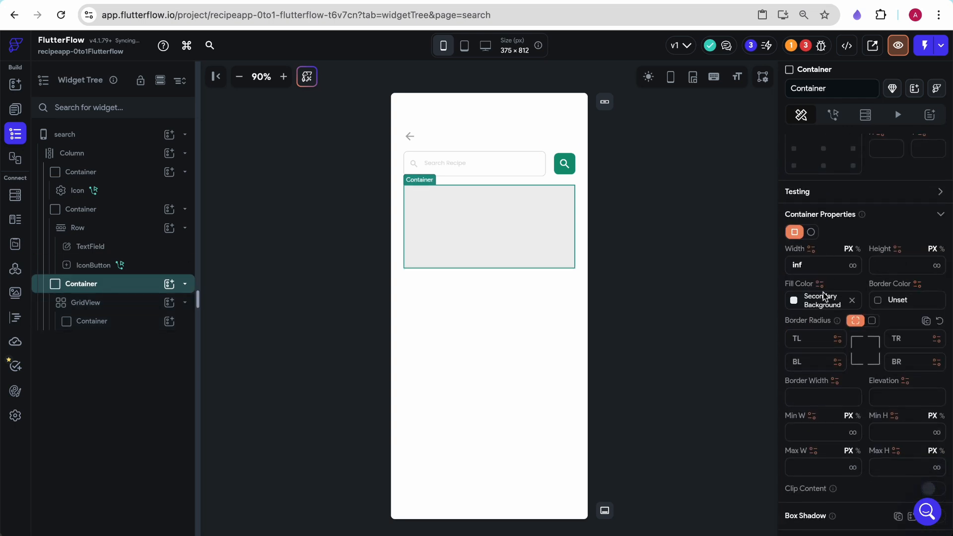
left_click(852, 301)
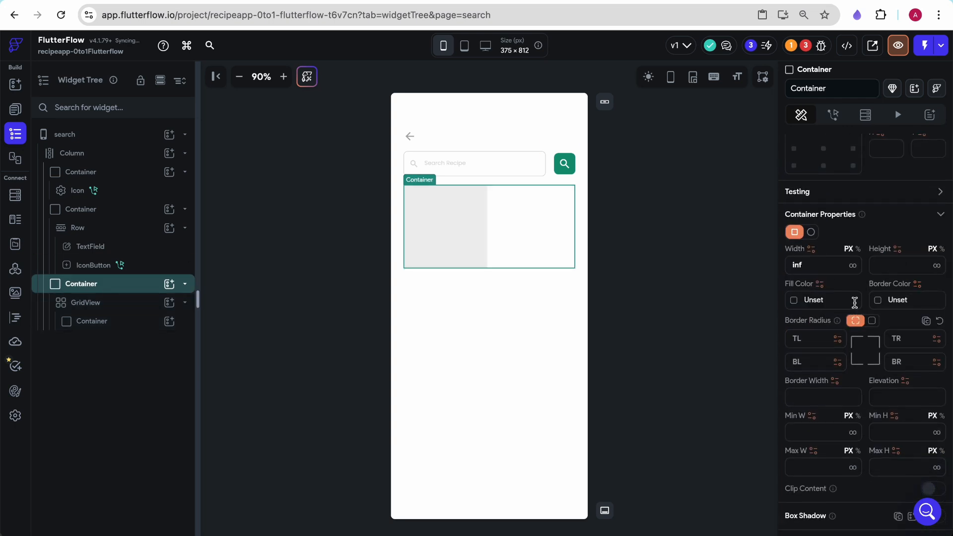
- Set the grid item container's width to infinity and its uniform corner radius to 12
left_click(464, 227)
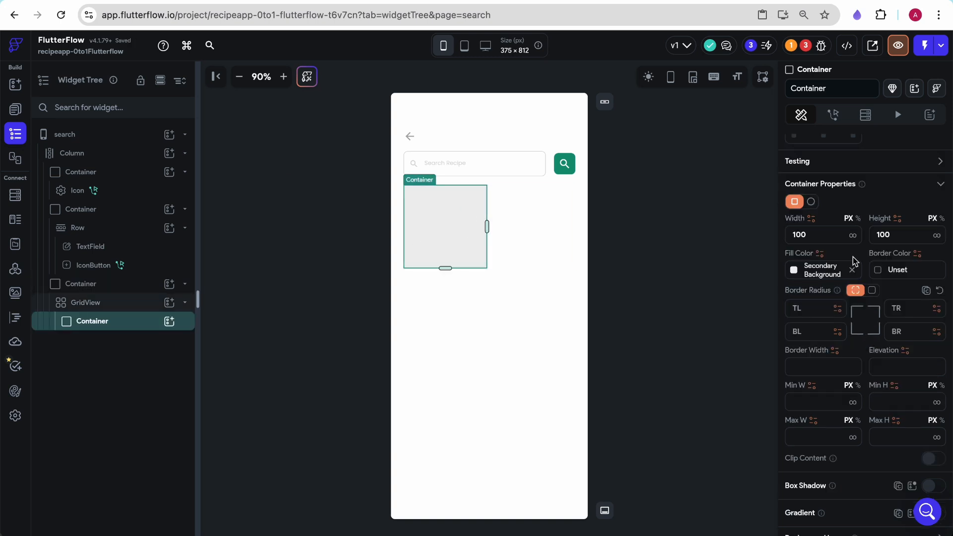
left_click(854, 236)
scroll(859, 334, "up", 3)
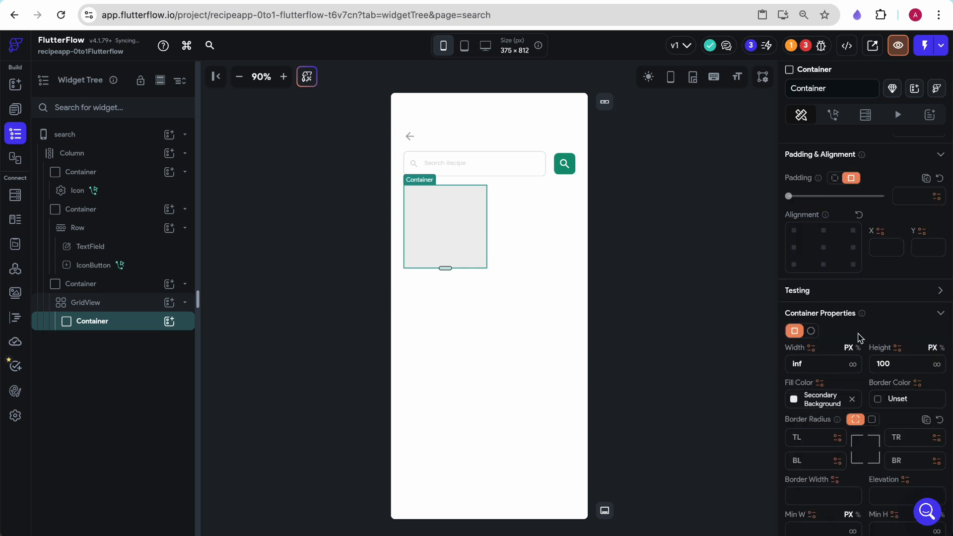
scroll(859, 333, "down", 4)
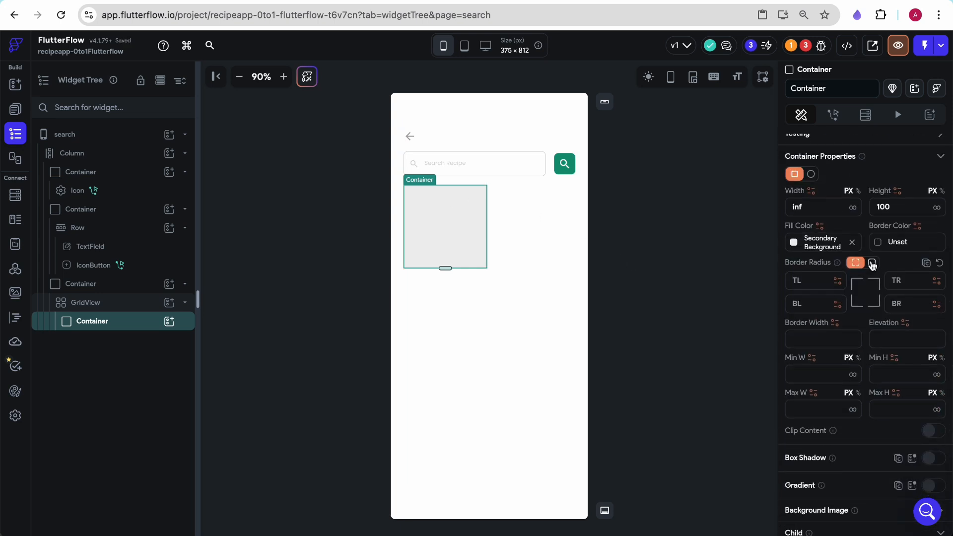
left_click(872, 263)
type("12")
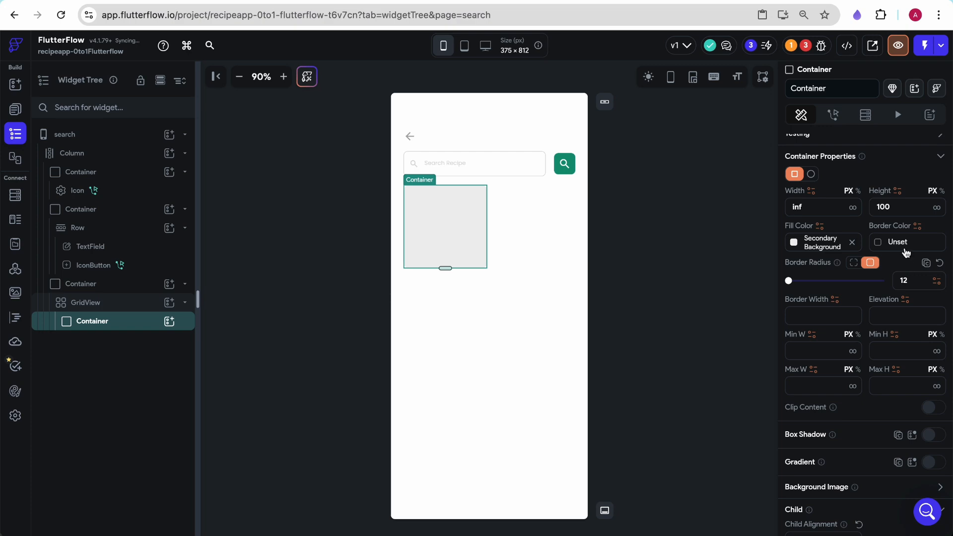
- Add a Column inside the grid item container
left_click(15, 85)
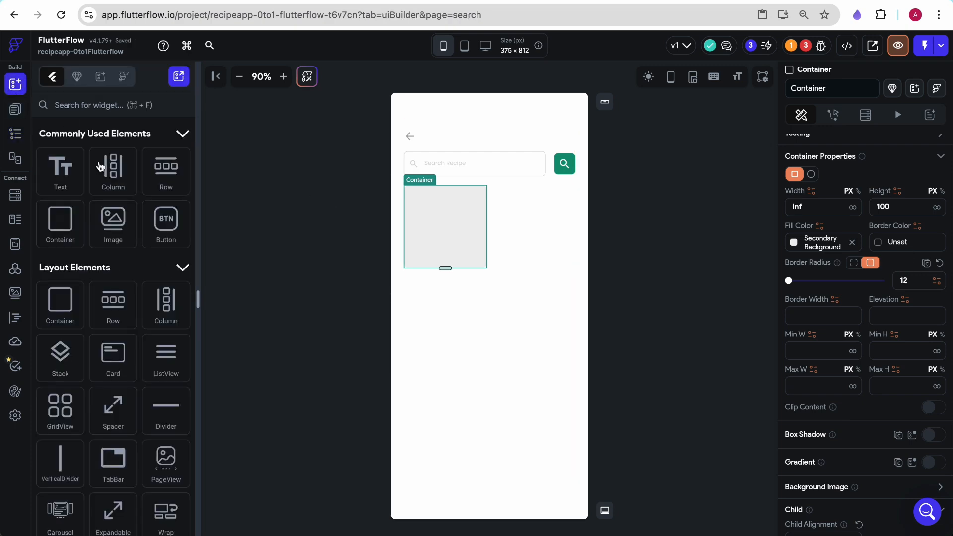
mouse_move(113, 218)
left_mouse_down()
mouse_move(444, 222)
mouse_move(119, 211)
left_mouse_up()
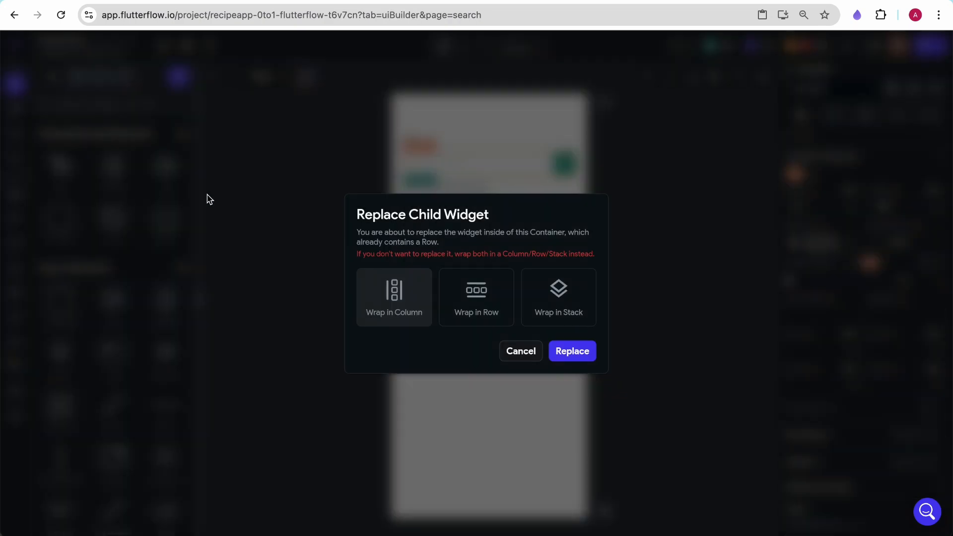
left_click(525, 355)
left_click_drag(113, 178, 433, 205)
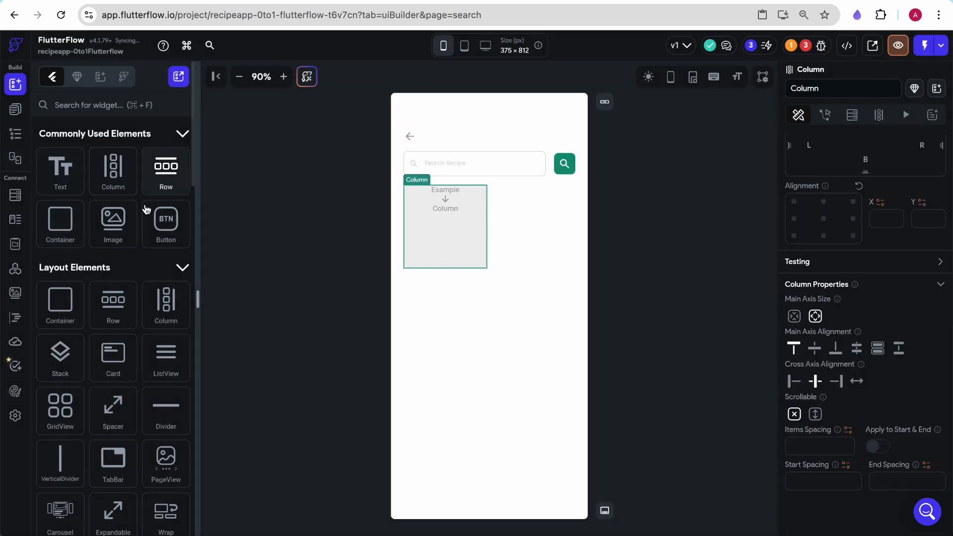
- Add an image to the column and resize its height to about 71 px
left_click_drag(115, 221, 455, 210)
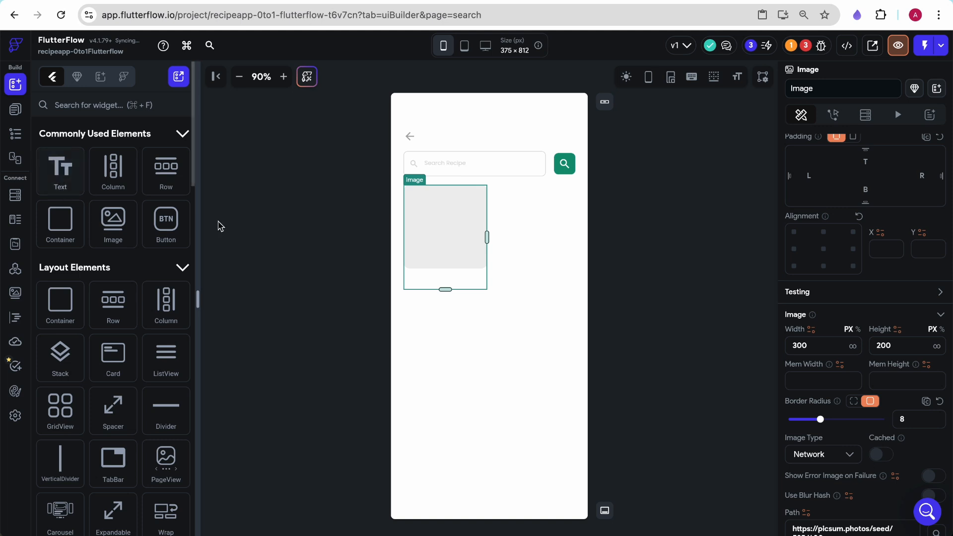
left_click_drag(445, 289, 445, 222)
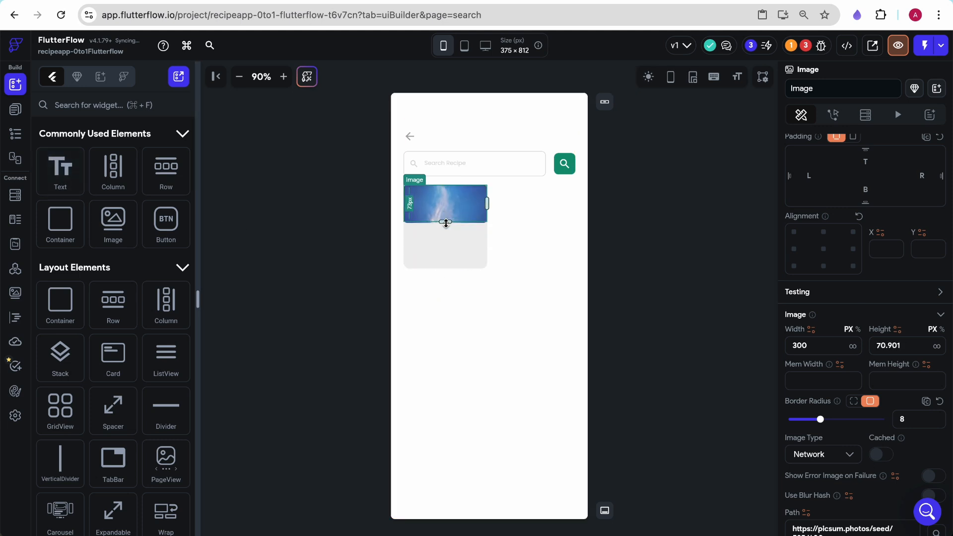
- Add a text widget below the image in the column
left_click_drag(60, 169, 464, 246)
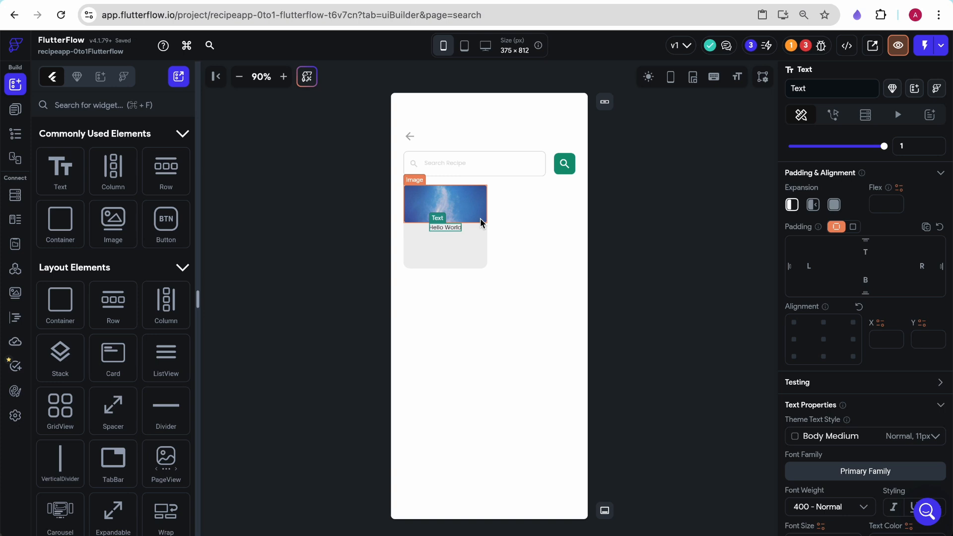
left_click(477, 229)
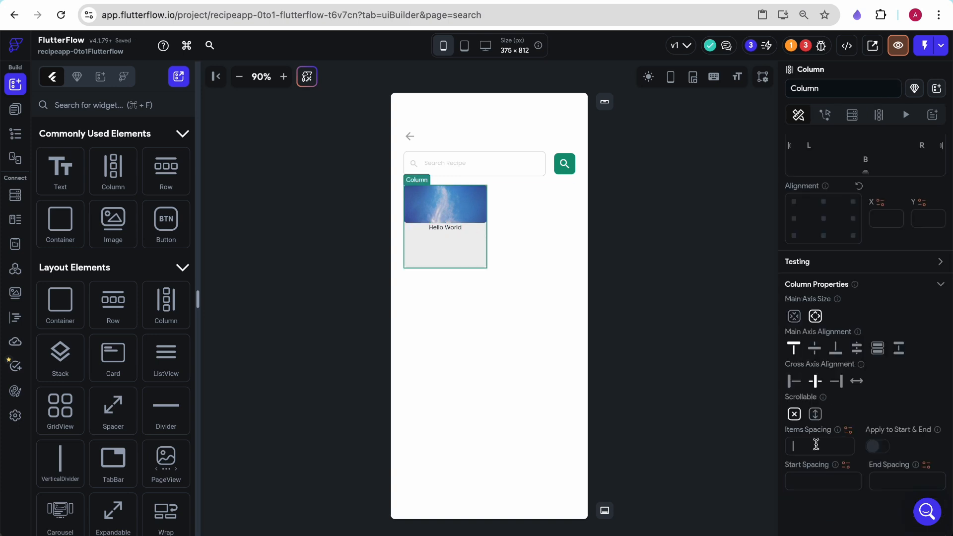
left_click(462, 210)
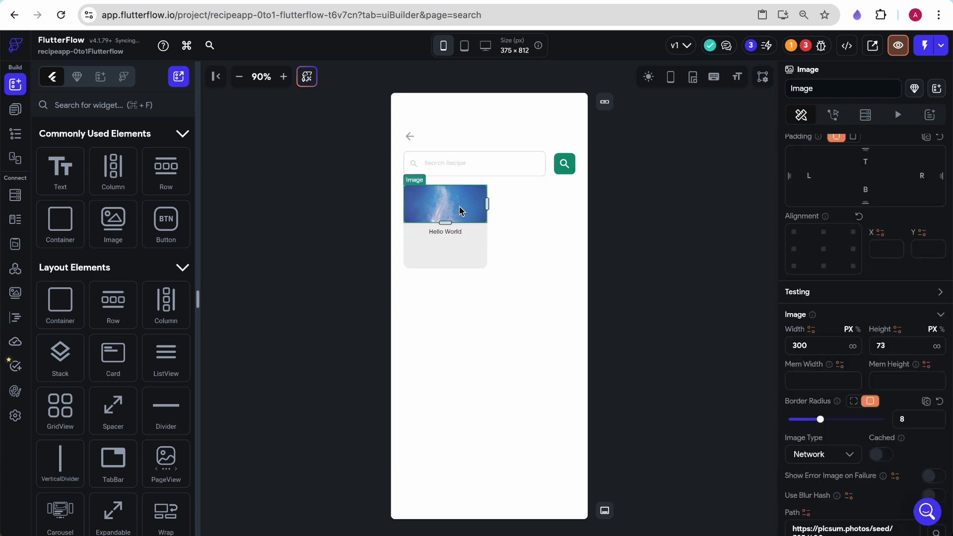
- Set the image's top, left and right padding to 8
scroll(852, 323, "down", 1)
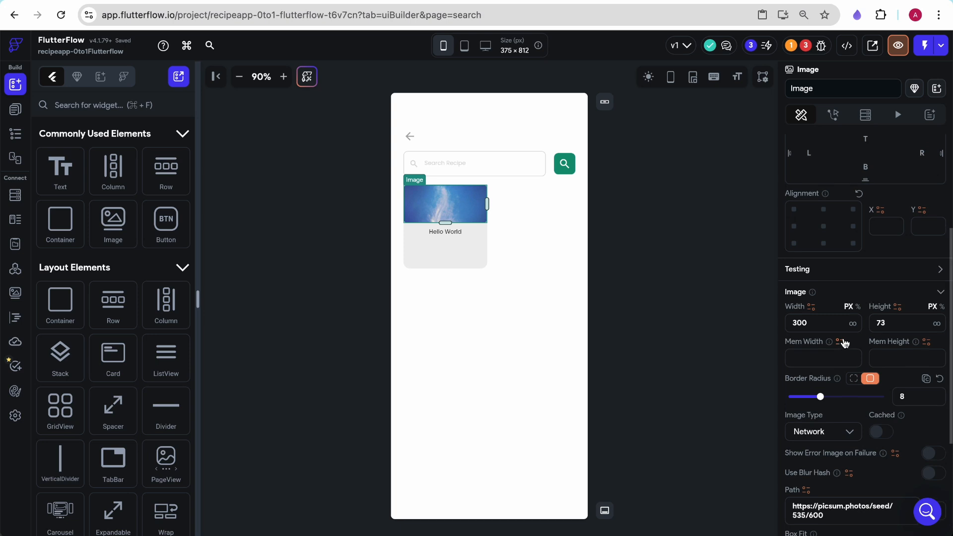
scroll(845, 337, "up", 3)
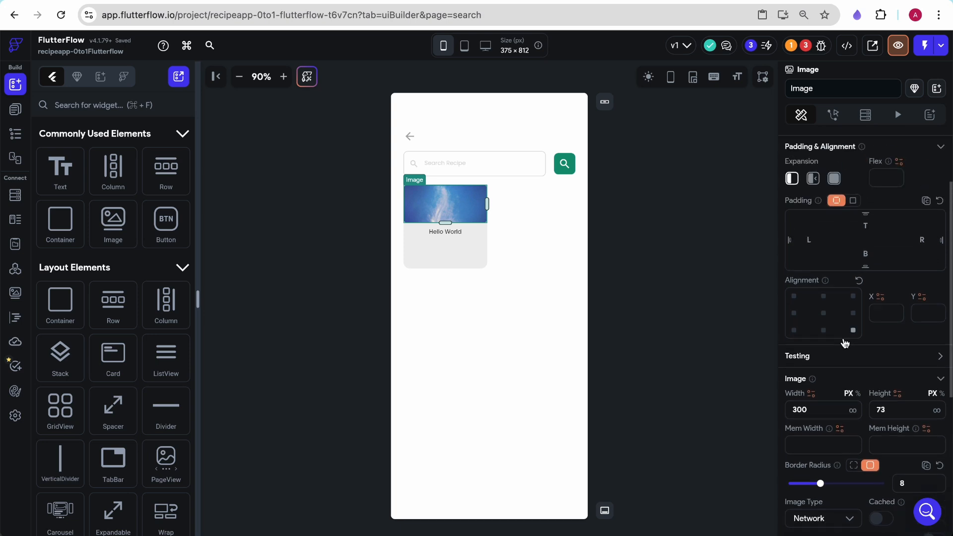
type("8")
left_click(920, 248)
type("8")
left_click(807, 239)
type("8")
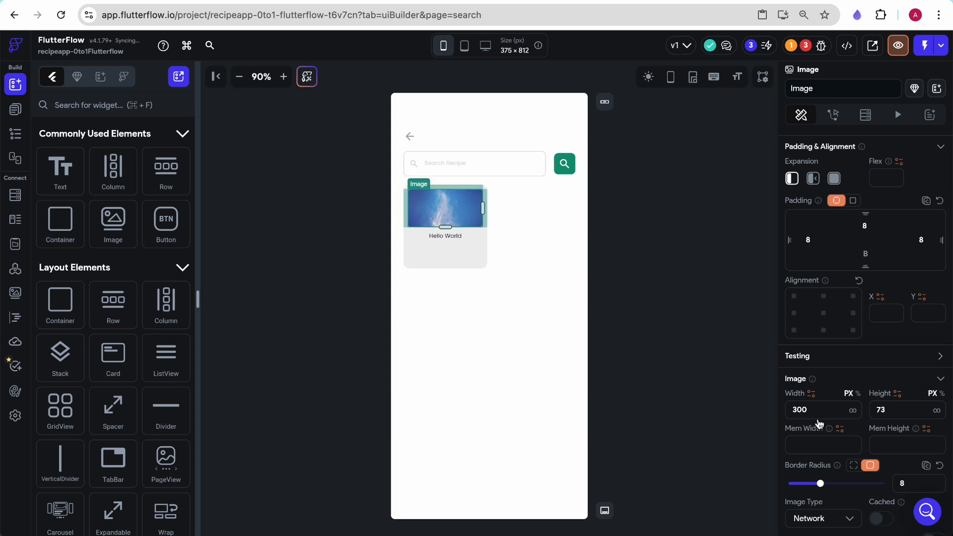
- Make the card image fill the full width and stretch its height to about 101 px
scroll(820, 392, "down", 2)
left_click_drag(888, 354, 878, 355)
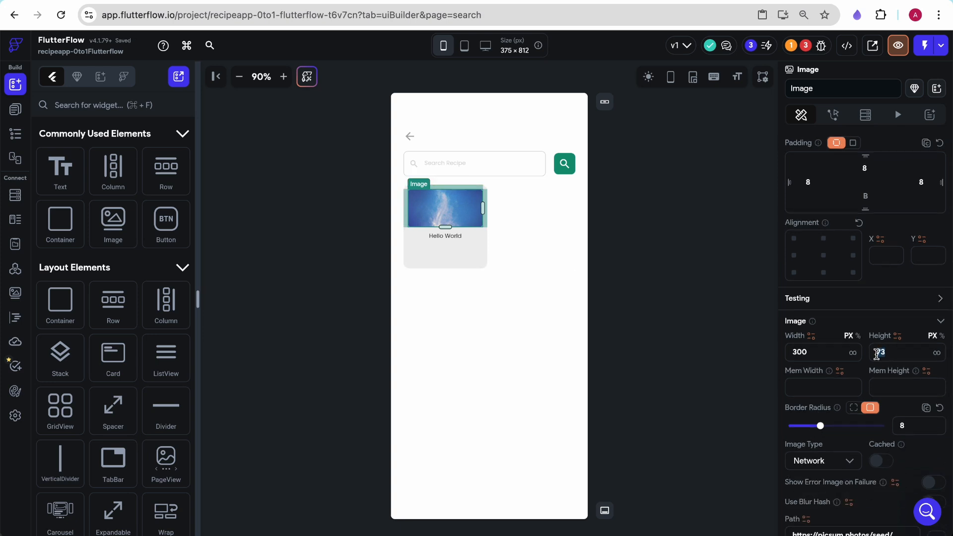
left_click(854, 353)
left_click(445, 229)
left_click(447, 212)
left_click_drag(445, 226, 445, 242)
left_click(451, 252)
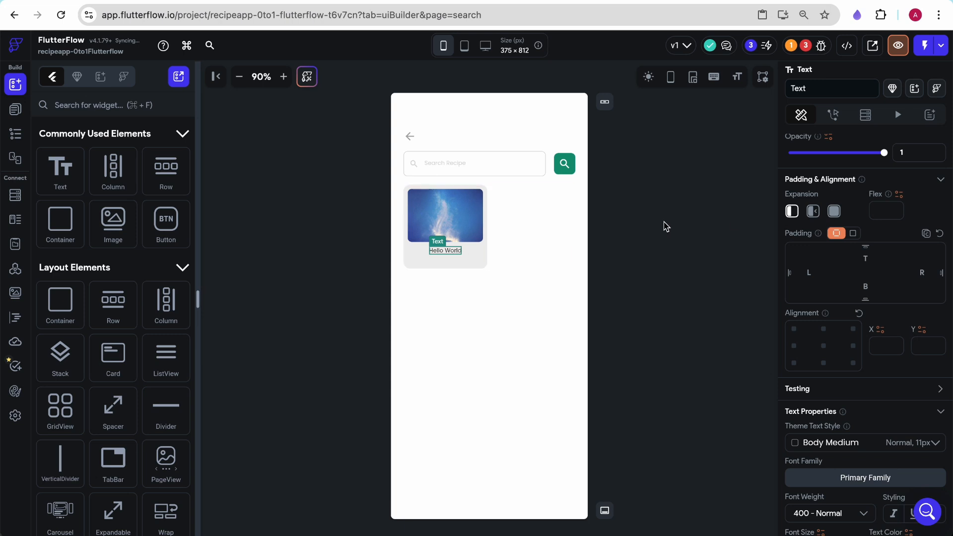
left_click(622, 262)
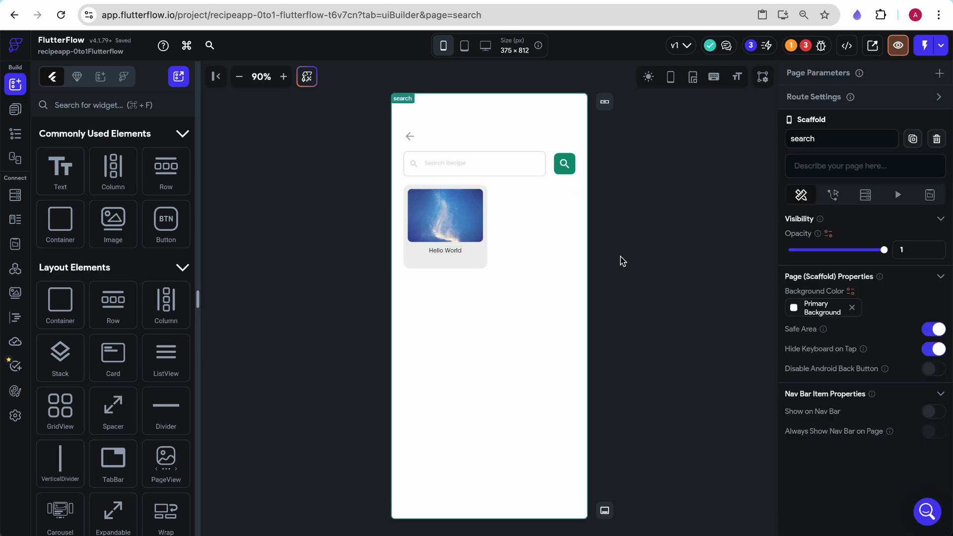
left_click(457, 254)
left_click(603, 256)
left_click(556, 226)
left_click(624, 266)
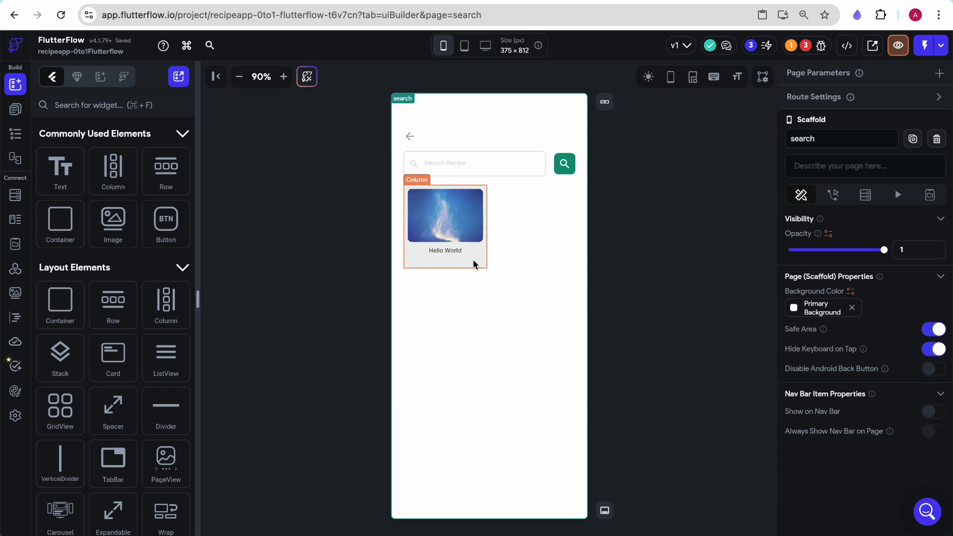
left_click(511, 202)
key("super+c")
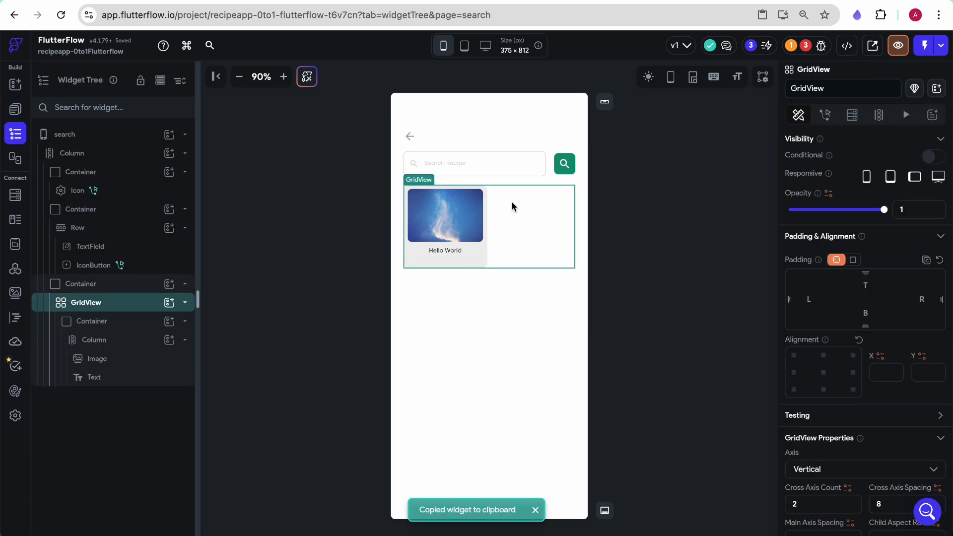
key("super+v")
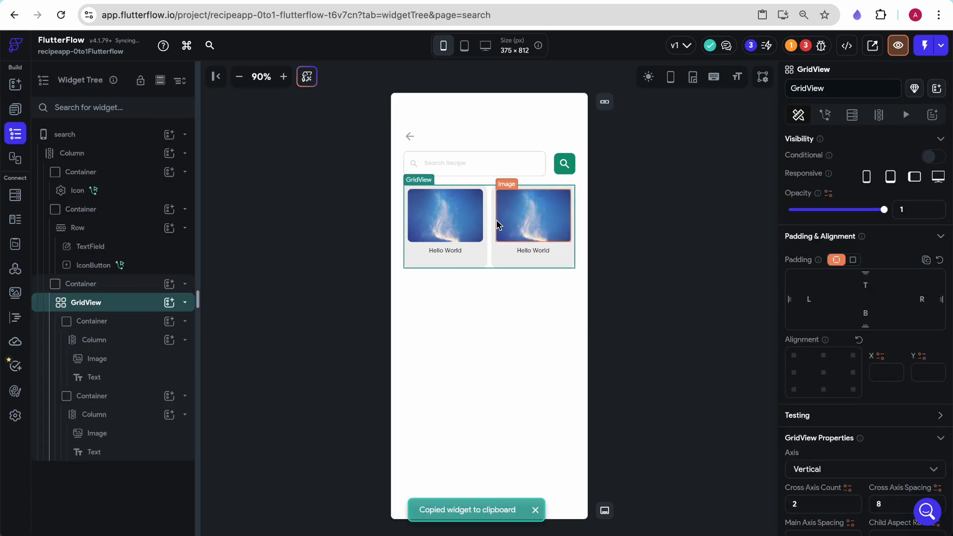
key("super+z")
left_click(510, 214)
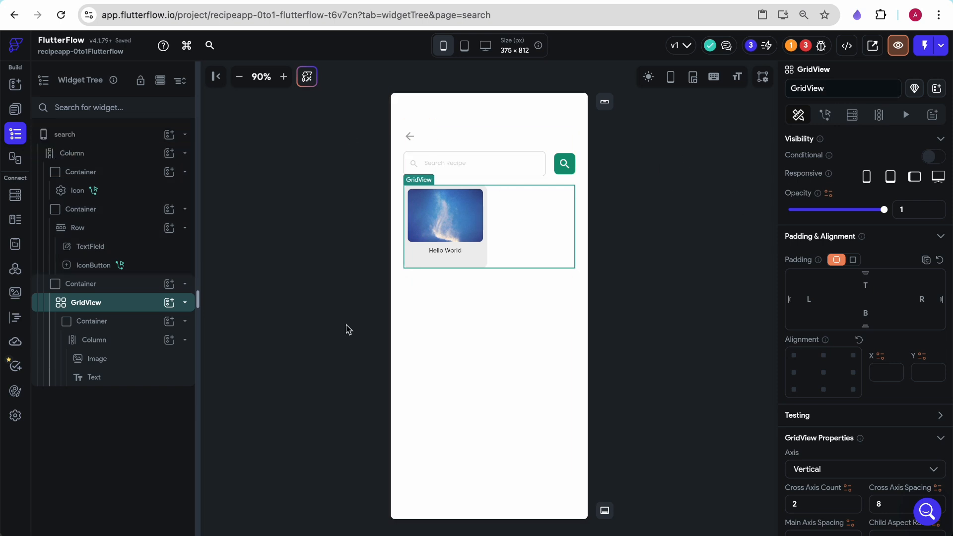
- Review the HomePage's backend query, then return to the search page
left_click(542, 121)
left_click(15, 109)
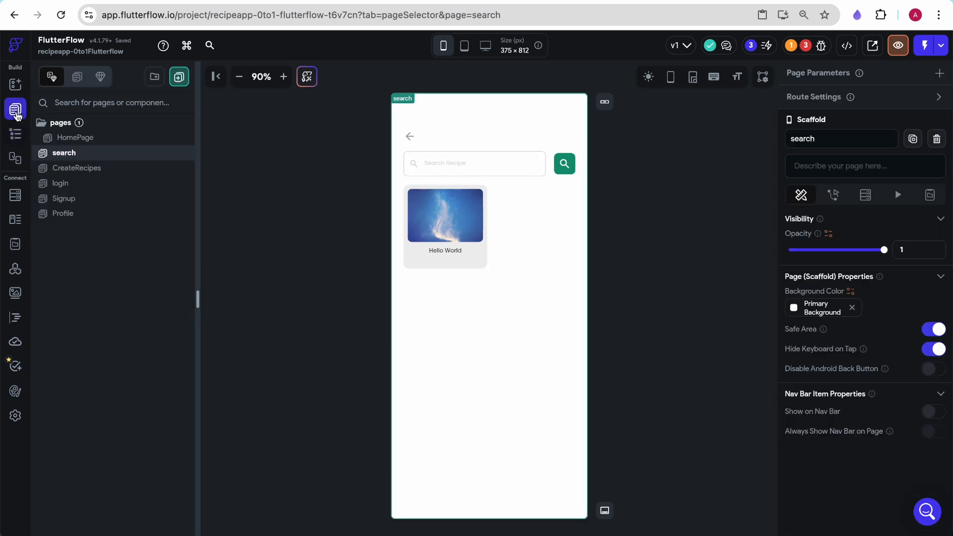
left_click(94, 138)
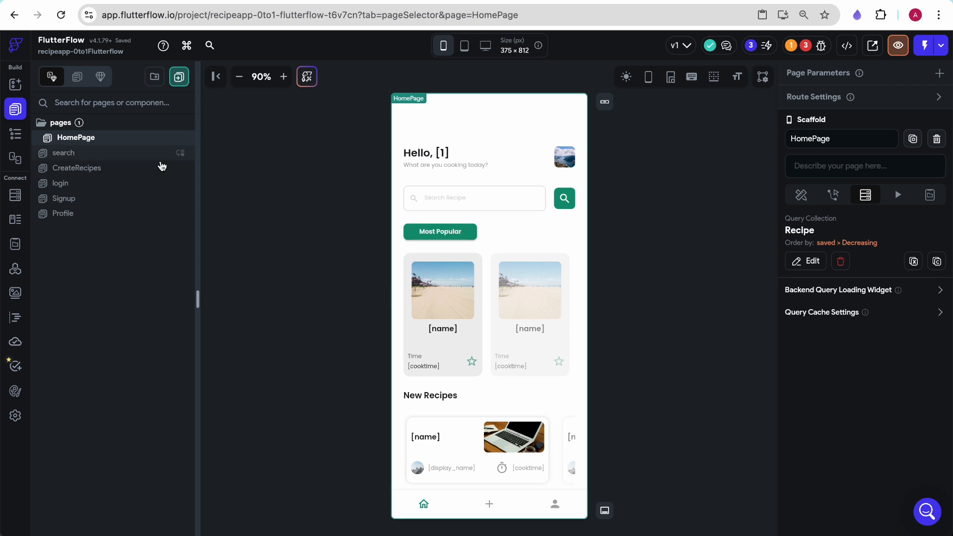
left_click(91, 153)
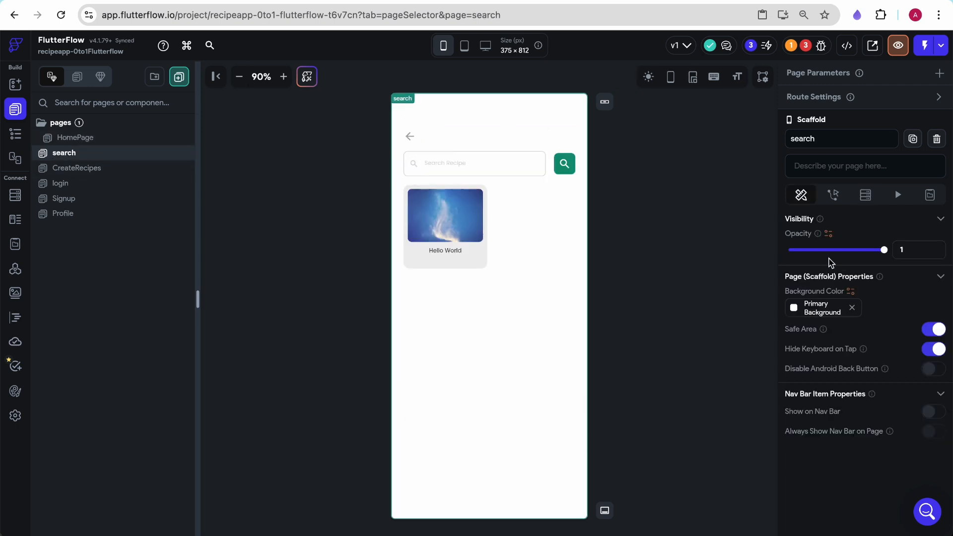
- Add a backend query to the search page that queries the Recipe collection as a list of documents
left_click(866, 196)
left_click(854, 221)
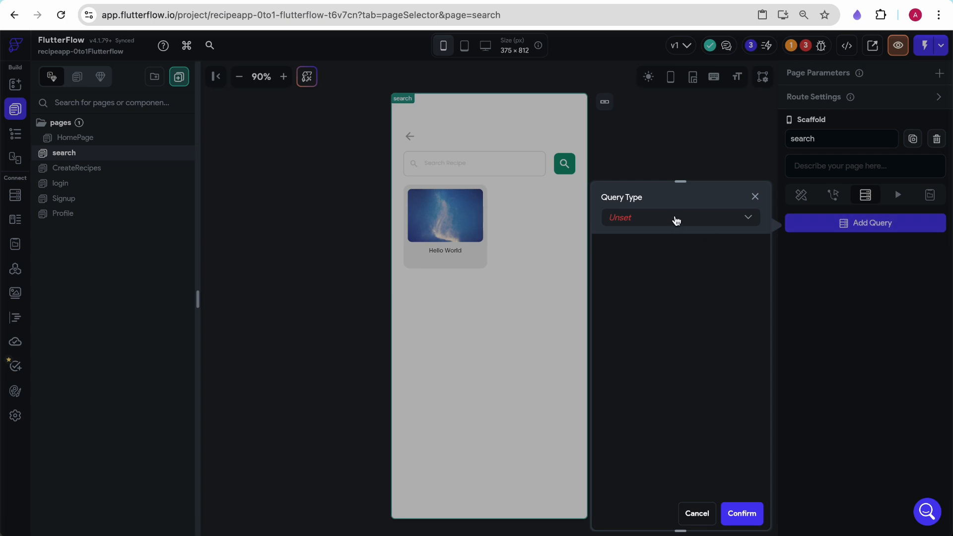
left_click(675, 218)
left_click(672, 222)
left_click(645, 292)
left_click(641, 298)
left_click(650, 332)
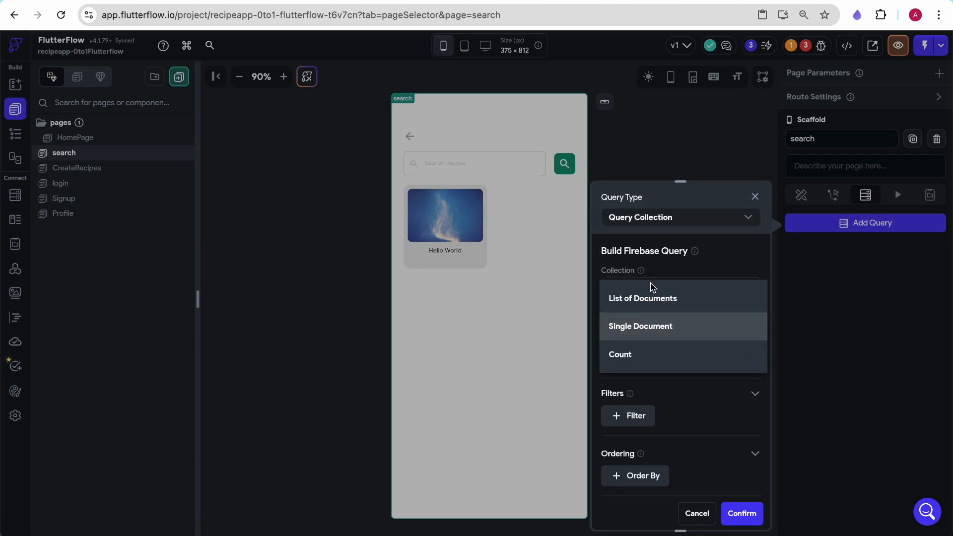
left_click(646, 301)
- Order the query by datecreated in Decreasing order and confirm it
scroll(639, 437, "down", 3)
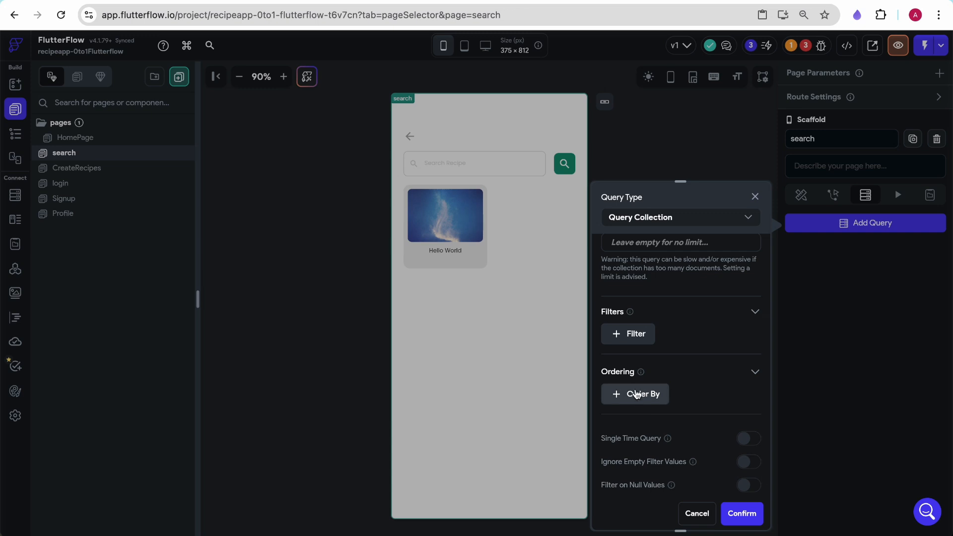
left_click(637, 395)
scroll(635, 396, "down", 3)
left_click(654, 318)
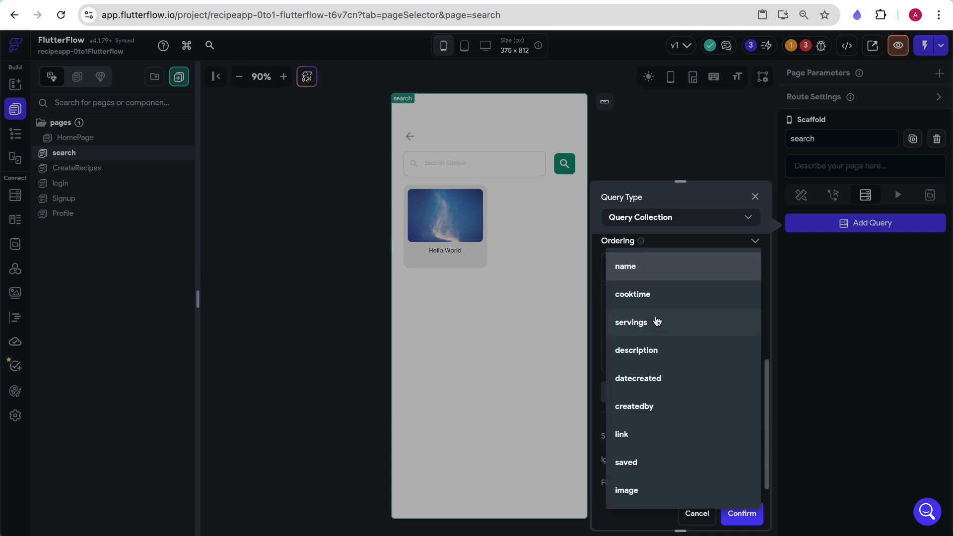
left_click(646, 377)
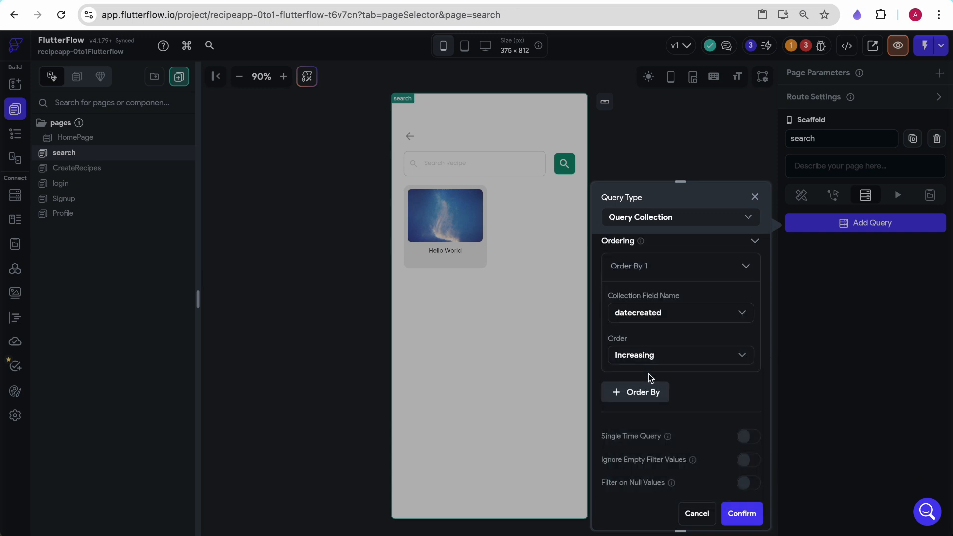
left_click(649, 360)
left_click(653, 383)
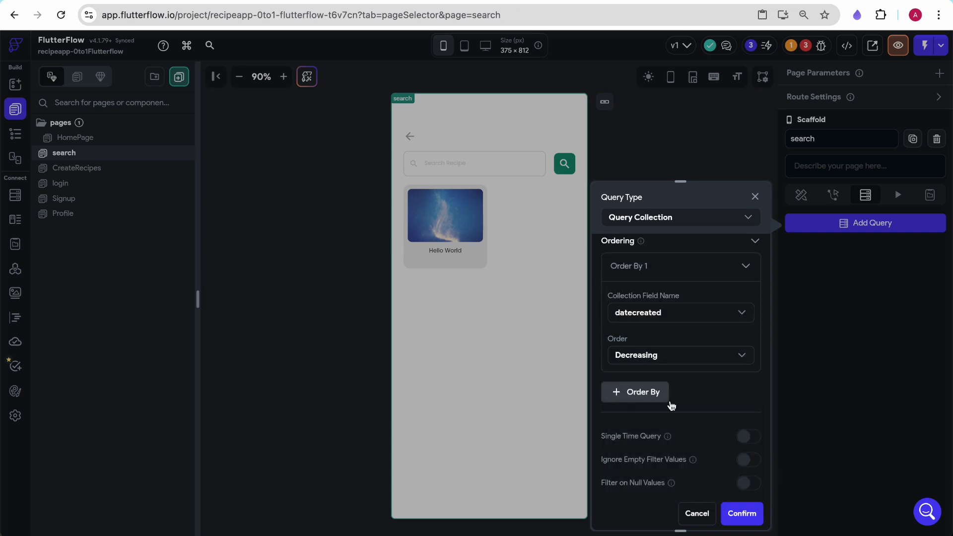
left_click(742, 514)
- Generate the grid's children dynamically from Recipe Documents under the variable name recipes
left_click(516, 233)
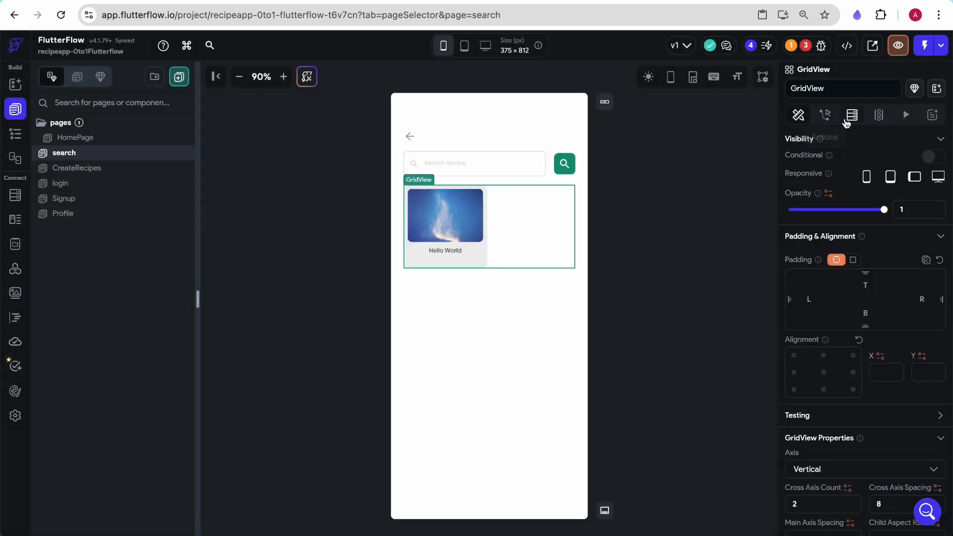
left_click(879, 116)
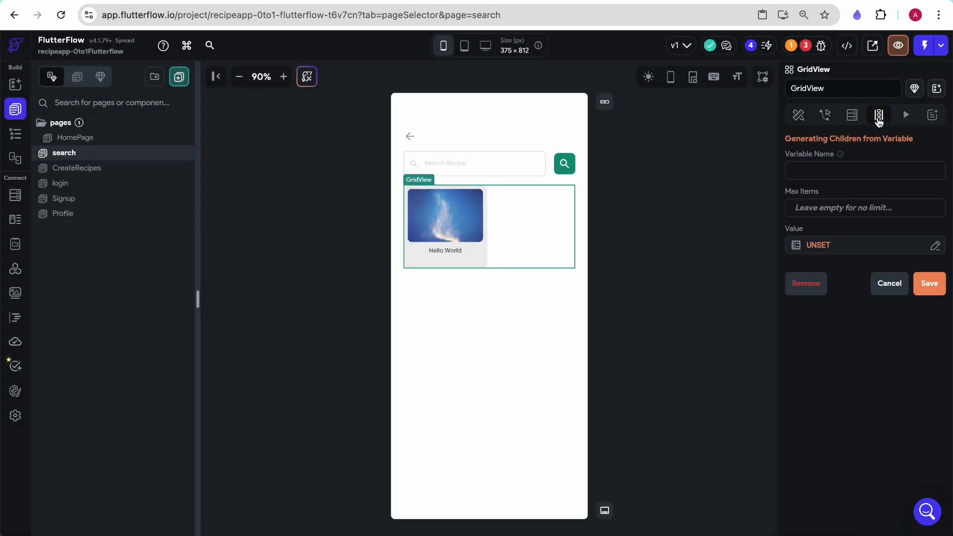
left_click(829, 173)
type("re")
left_click(819, 246)
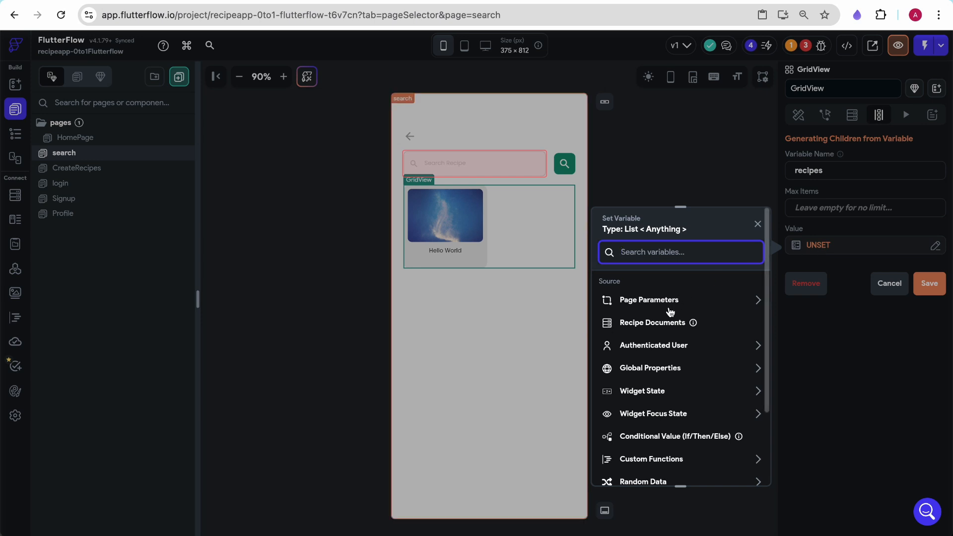
left_click(653, 322)
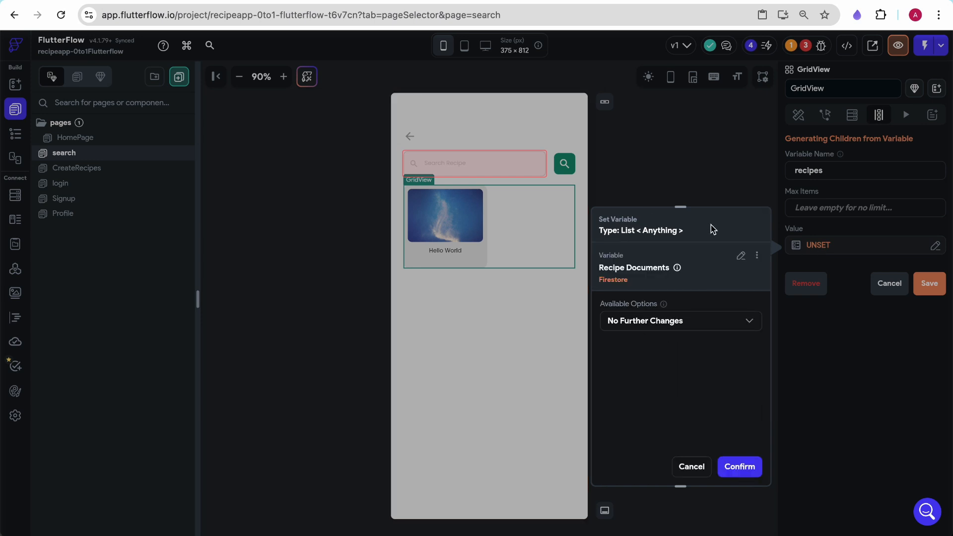
left_click(745, 467)
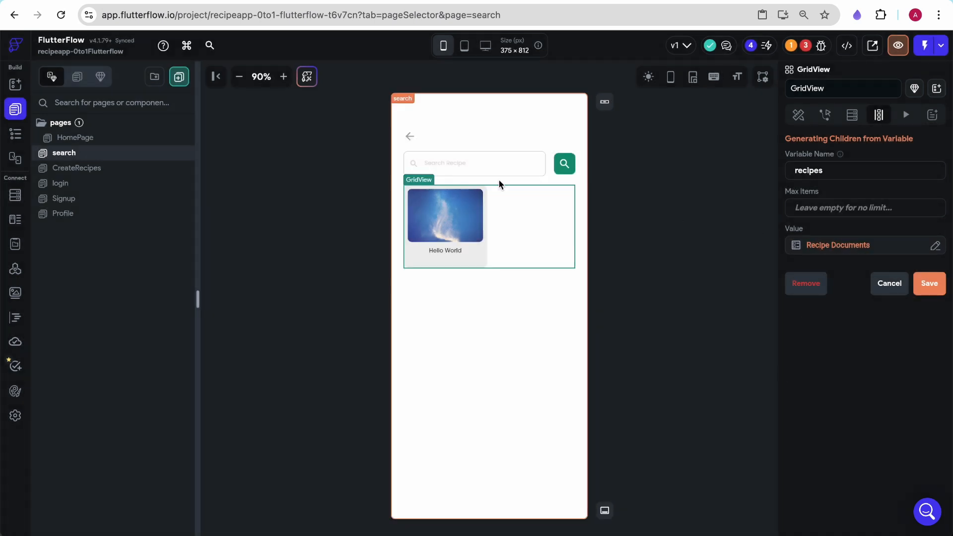
left_click(930, 284)
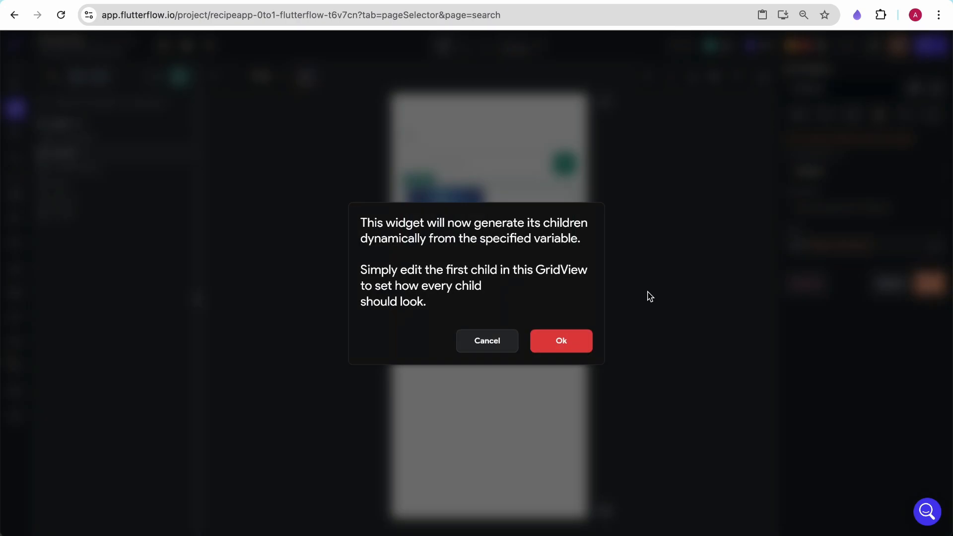
left_click(576, 342)
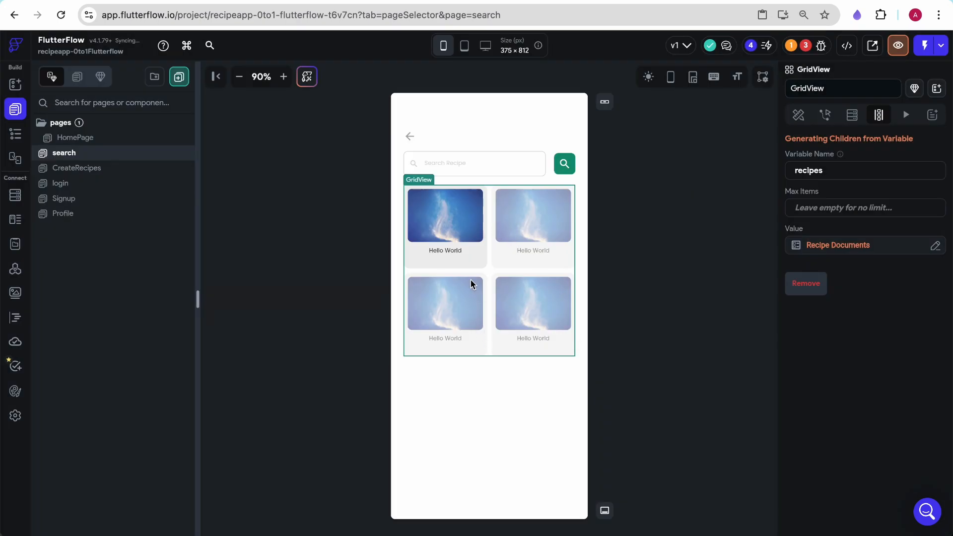
- Bind the card image's path to the recipes item's image field
left_click(452, 221)
scroll(832, 314, "down", 5)
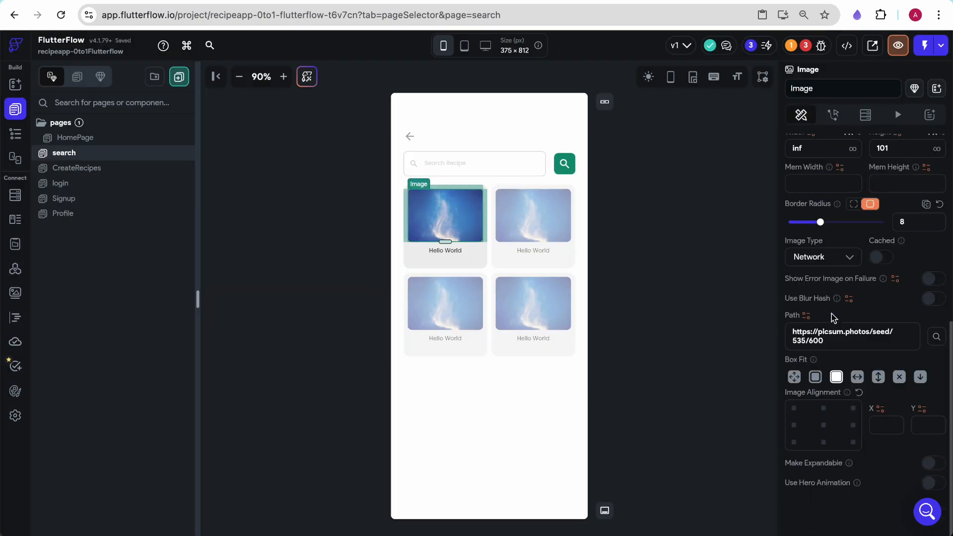
left_click(806, 317)
left_click(632, 390)
scroll(652, 444, "down", 2)
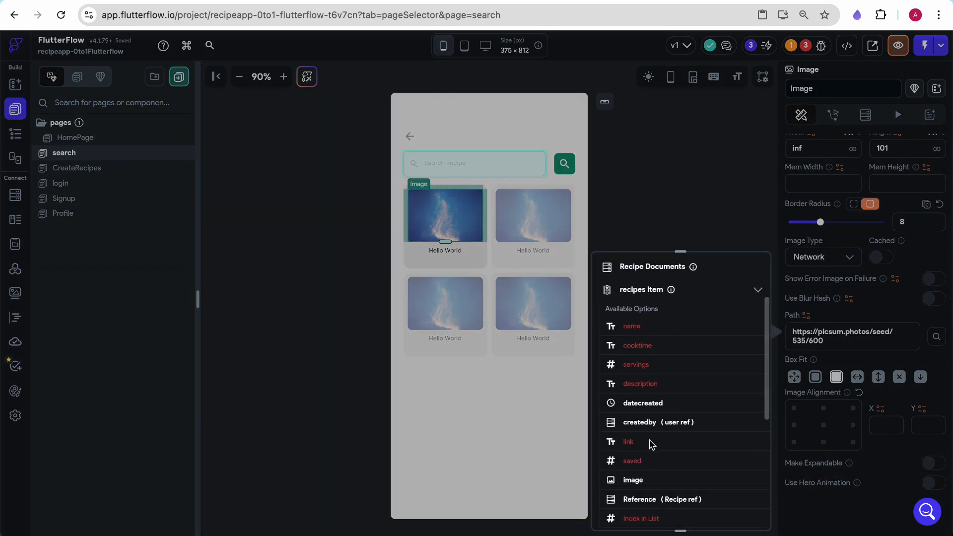
left_click(639, 481)
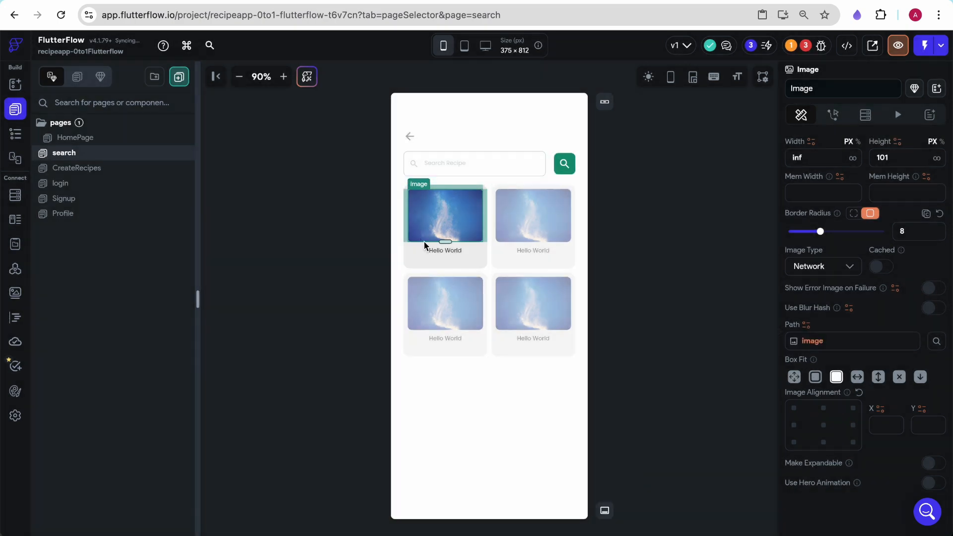
- Bind the card text to the recipes item's name field
left_click(432, 254)
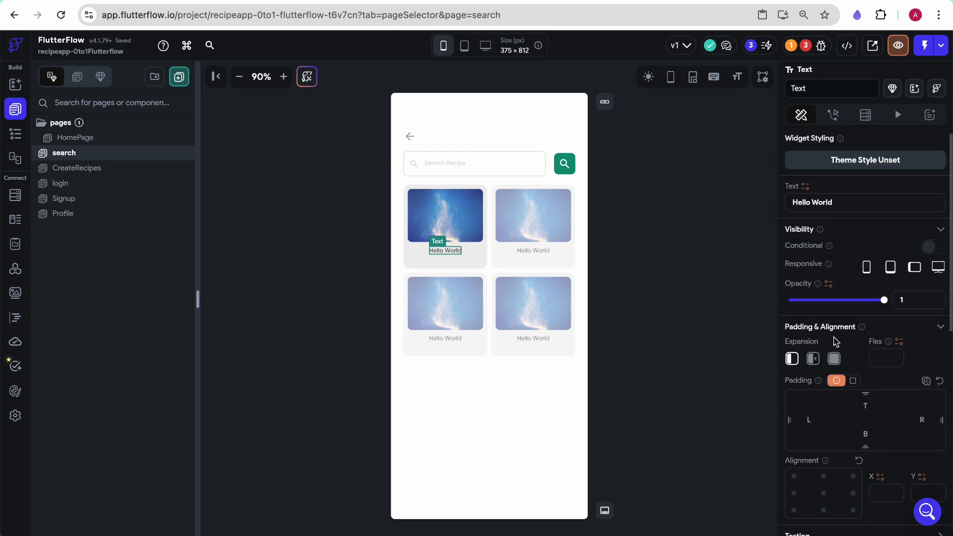
left_click(805, 186)
left_click(641, 302)
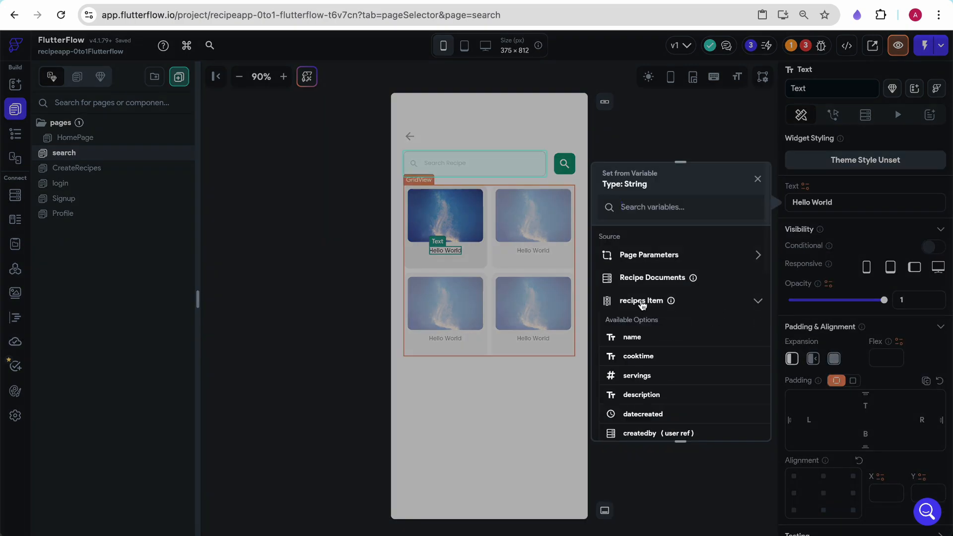
left_click(638, 342)
left_click(657, 167)
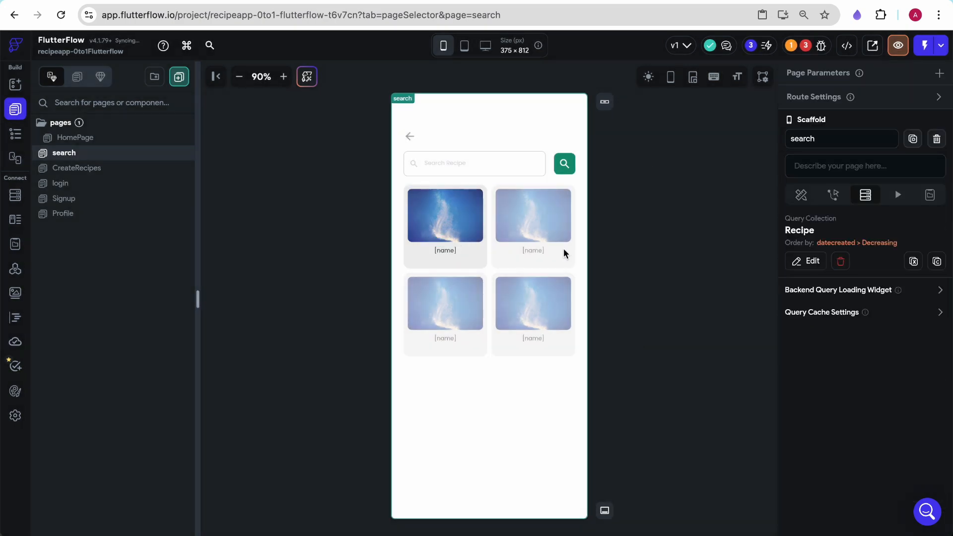
- Rename the container holding the grid to nosearch
left_click(496, 353)
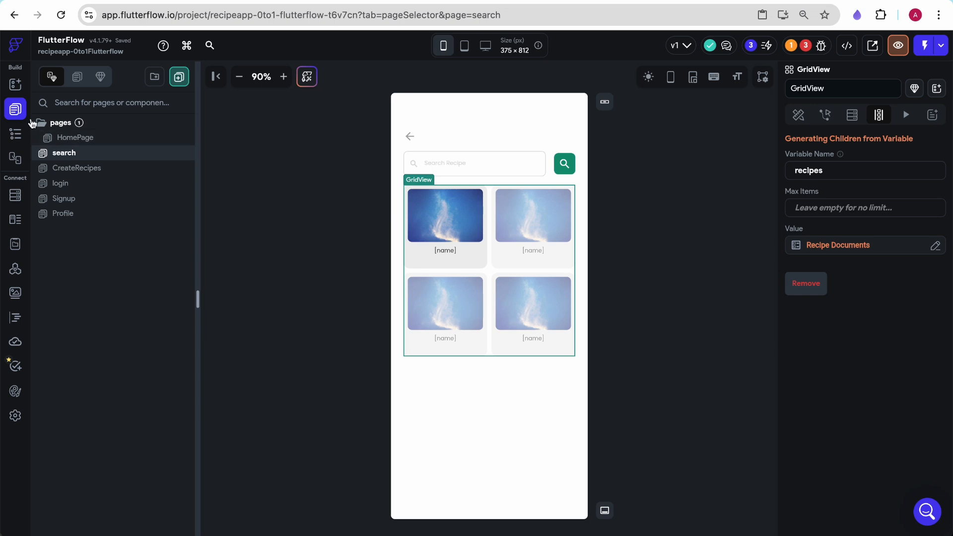
left_click(15, 134)
left_click(120, 283)
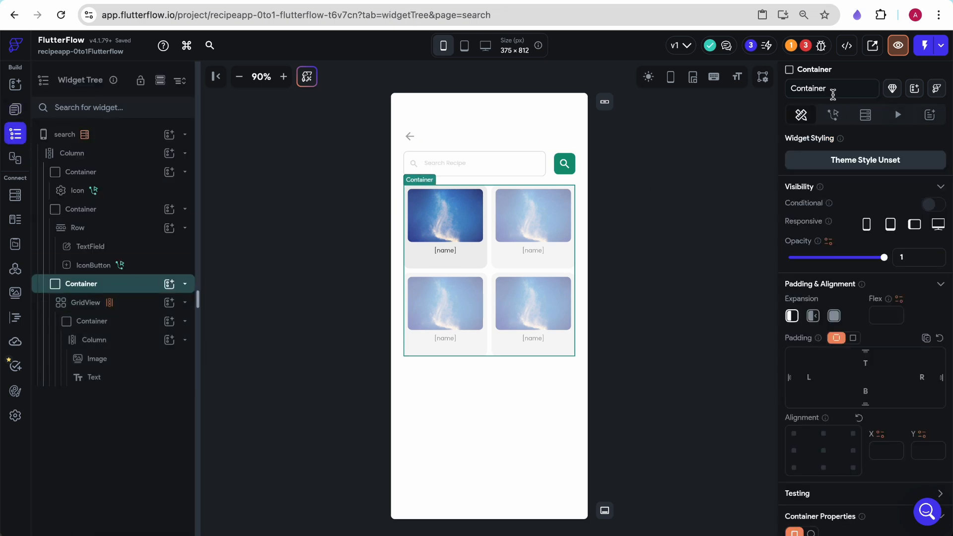
double_click(837, 89)
type("de")
key("BackSpace")
key("BackSpace")
type("no")
key("BackSpace")
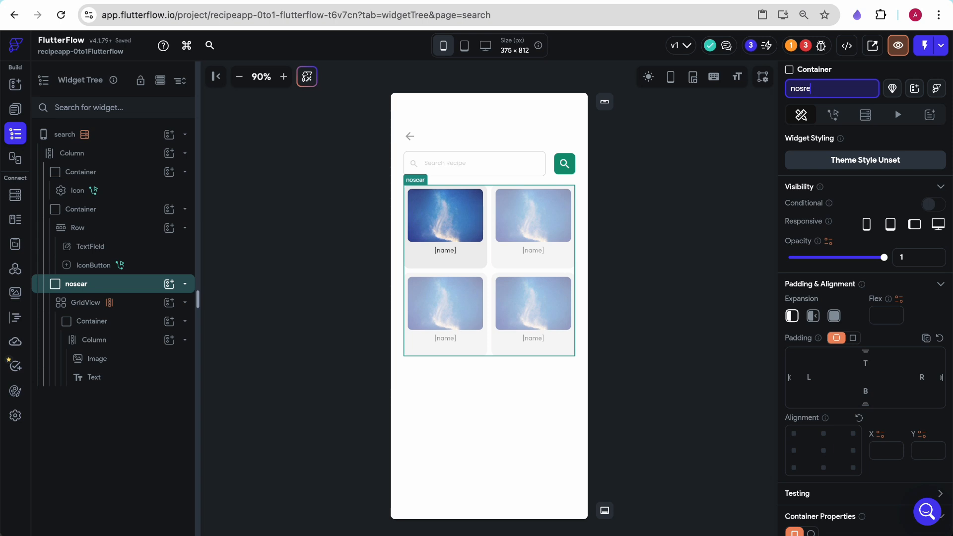
left_click(717, 164)
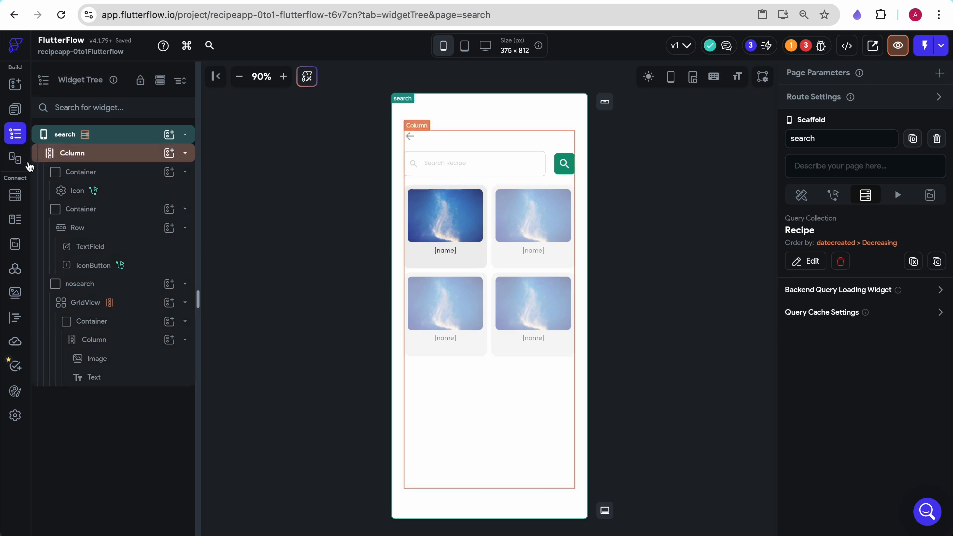
- Inspect the HomePage search field and the search button's tap action
left_click(15, 110)
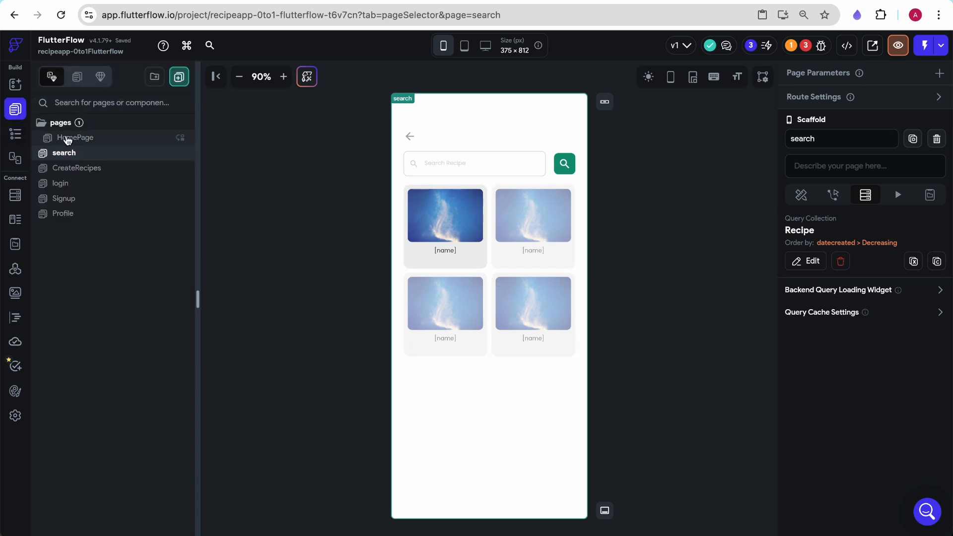
left_click(69, 137)
left_click(437, 198)
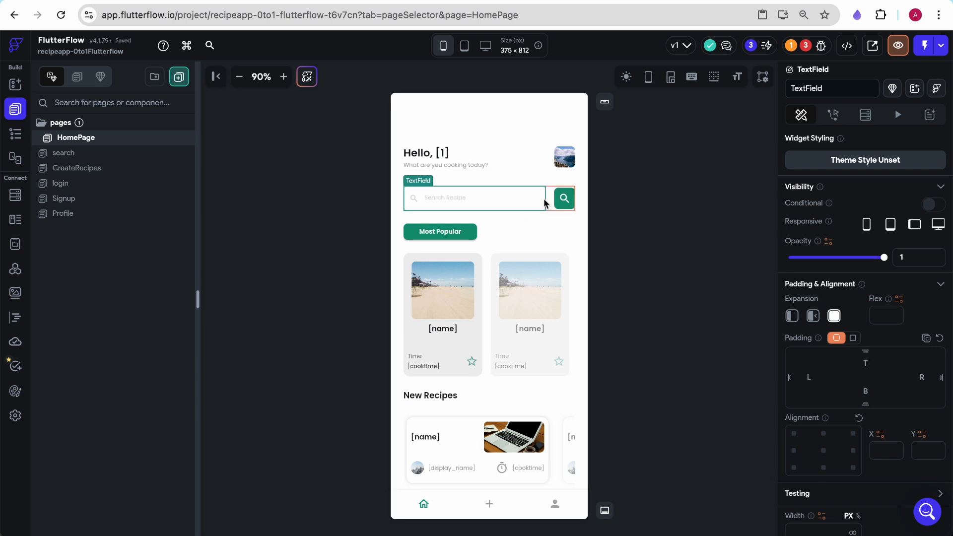
left_click(563, 200)
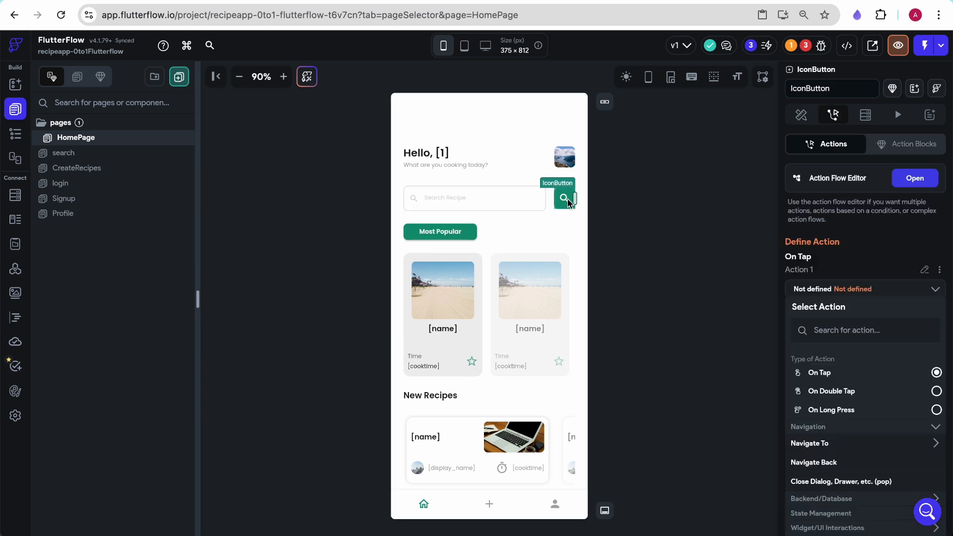
left_click(91, 156)
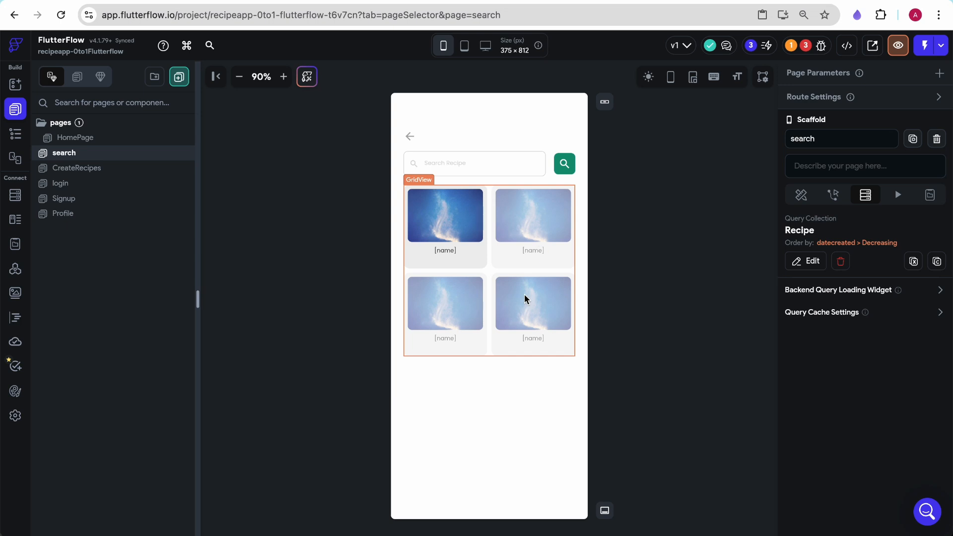
- Duplicate the nosearch container holding the grid on the search page
left_click(493, 276)
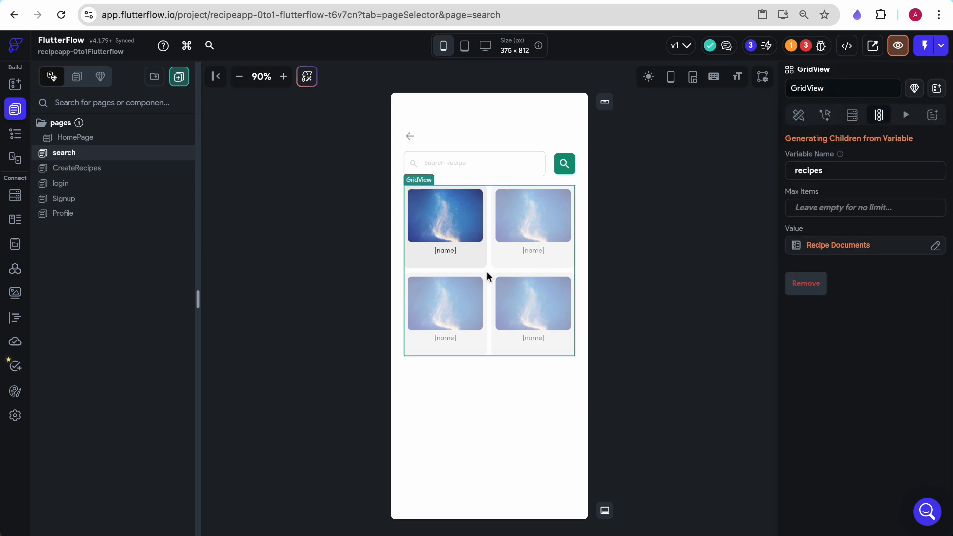
left_click(15, 134)
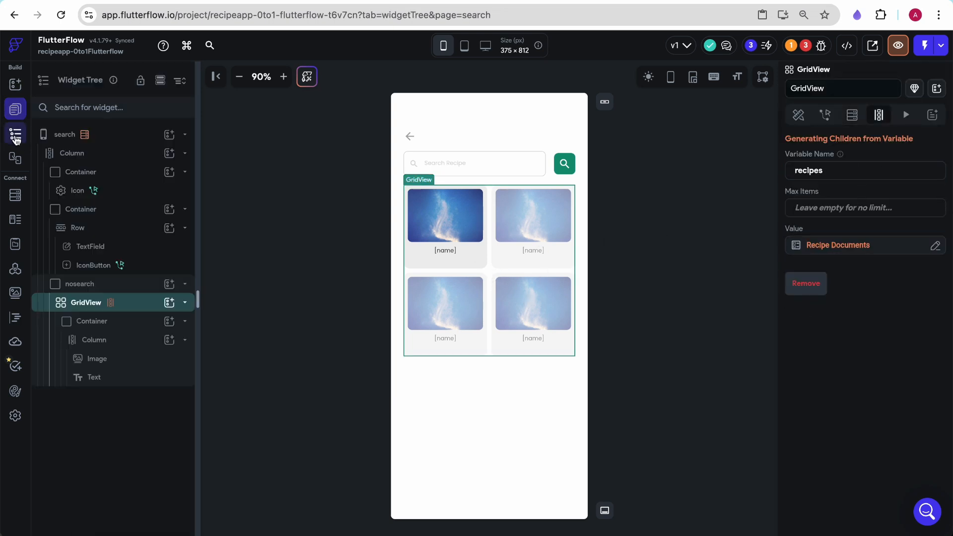
left_click(107, 285)
key("ctrl+c")
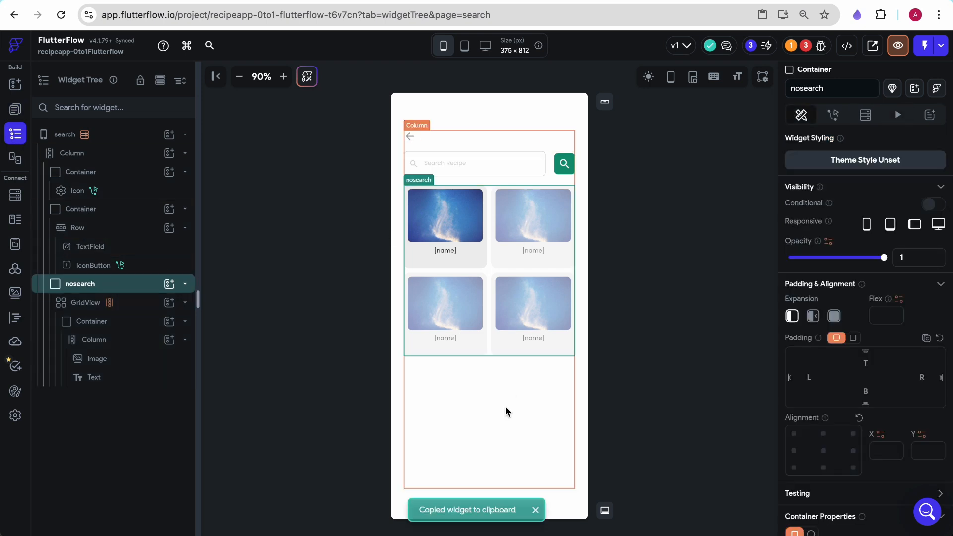
key("ctrl+v")
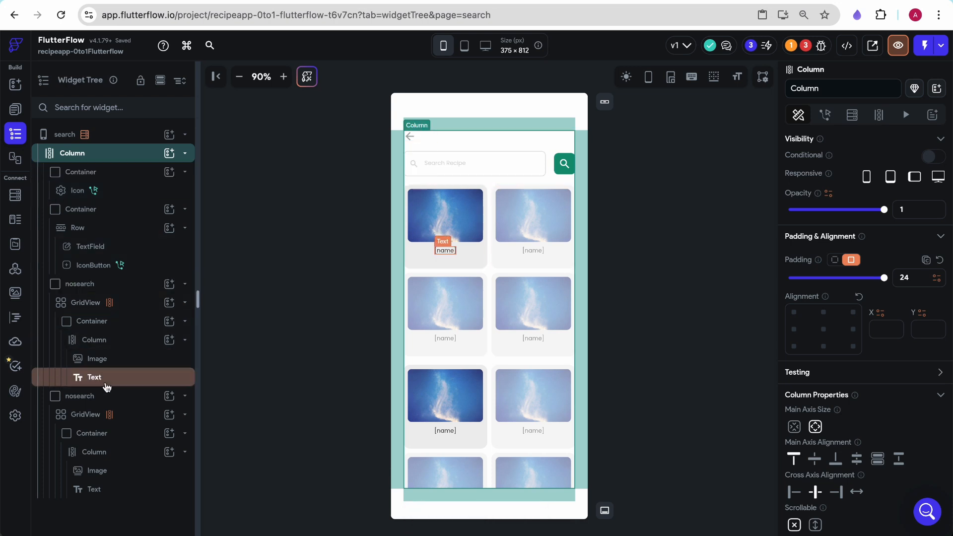
- Rename the duplicated container to originalresults
left_click(77, 396)
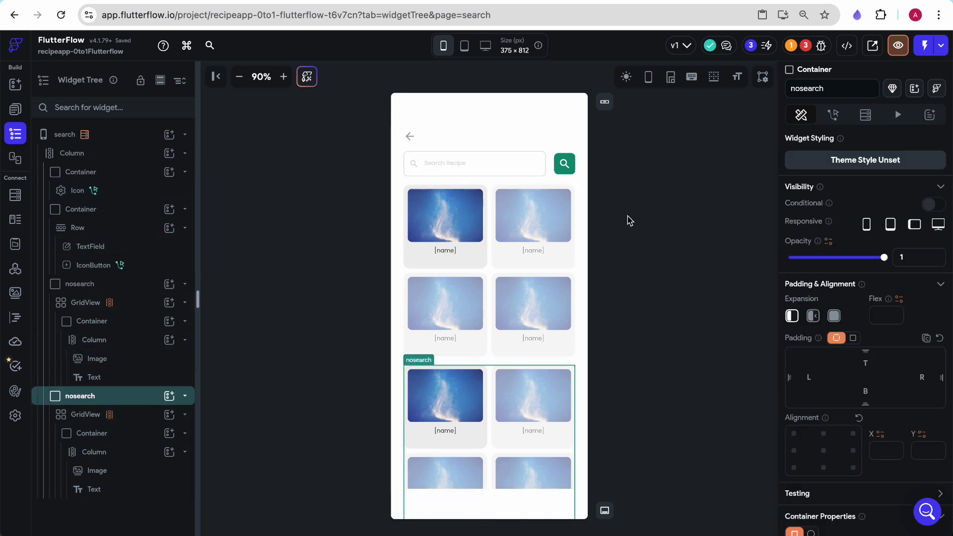
left_click(807, 94)
double_click(807, 90)
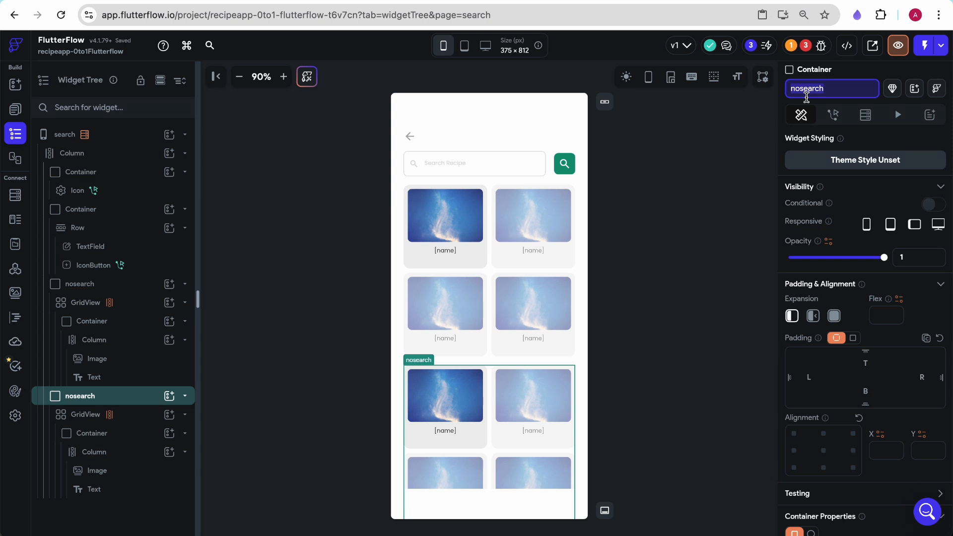
type("originalresults")
key("Return")
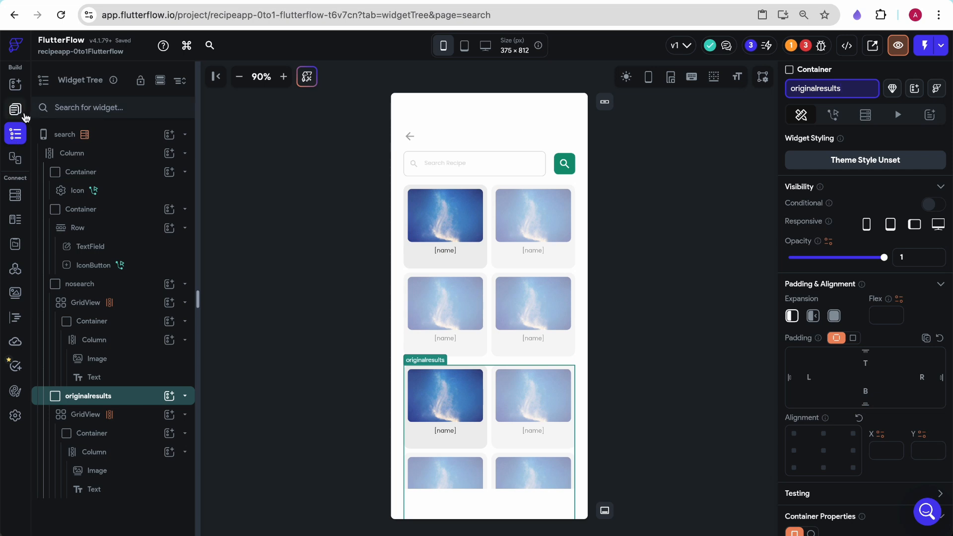
- Delete the undefined tap action from the HomePage search button
left_click(24, 114)
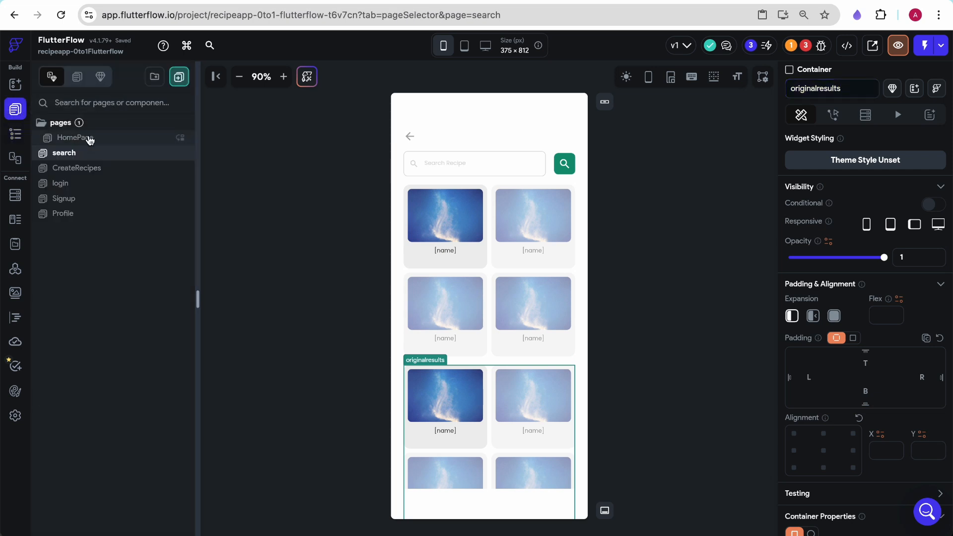
left_click(82, 170)
left_click(110, 138)
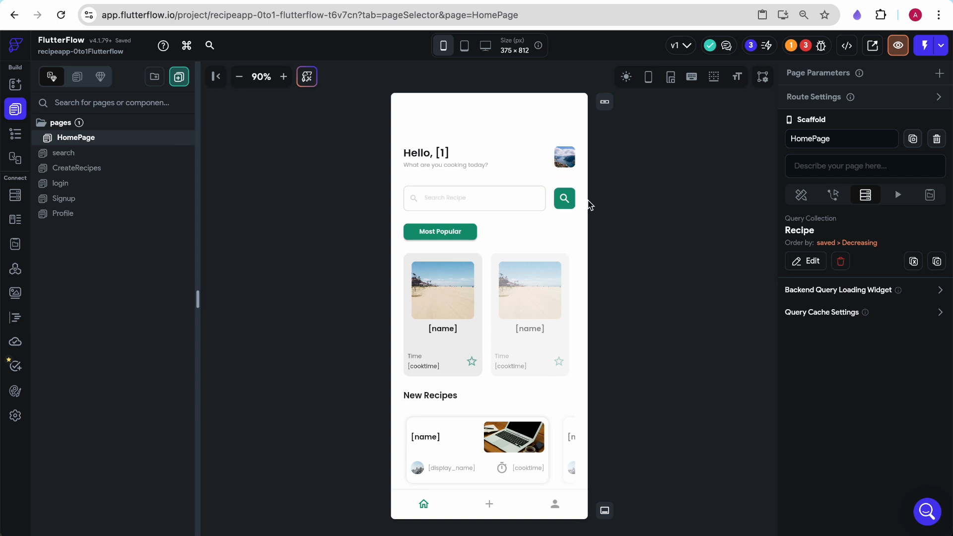
left_click(569, 200)
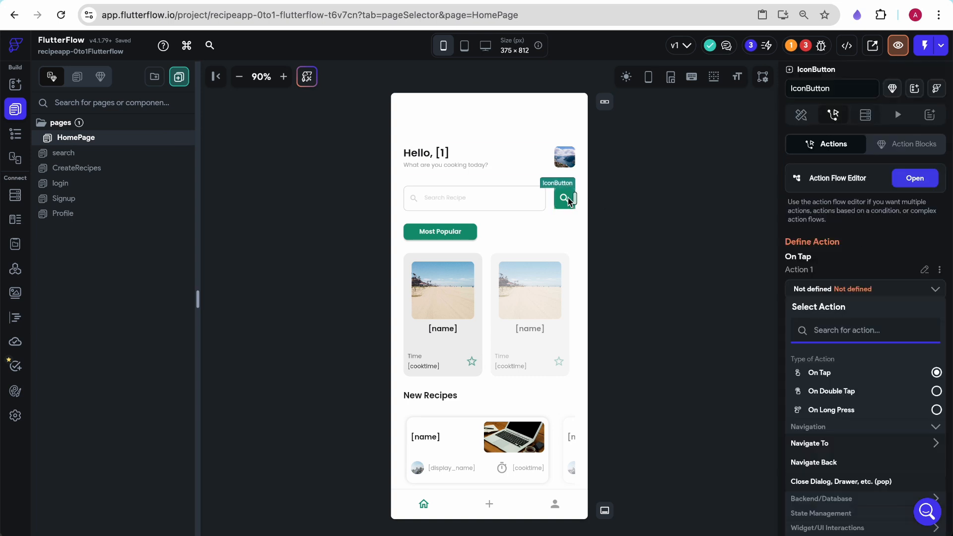
left_click(920, 180)
left_click(433, 161)
left_click(372, 253)
left_click(849, 92)
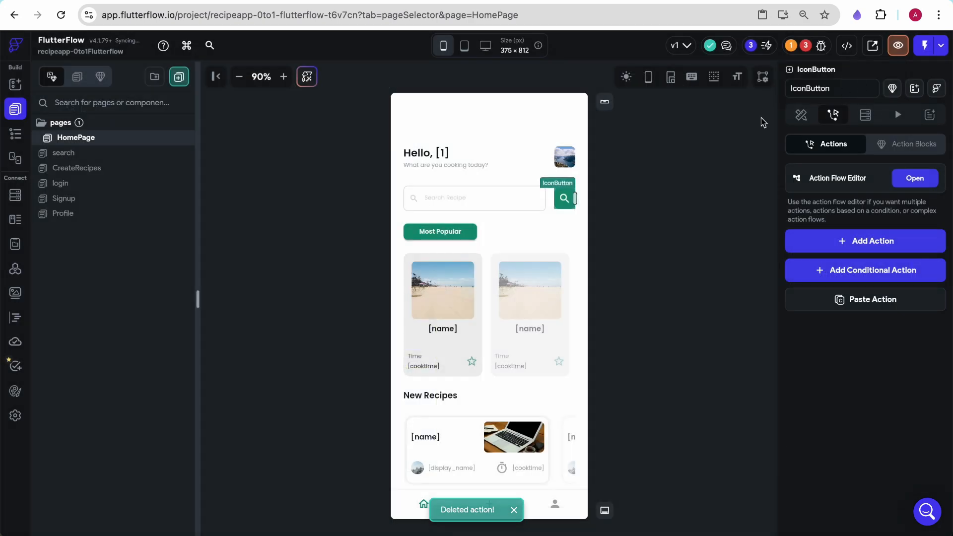
- Add a Navigate To action to the HomePage search button targeting the search page
left_click(471, 191)
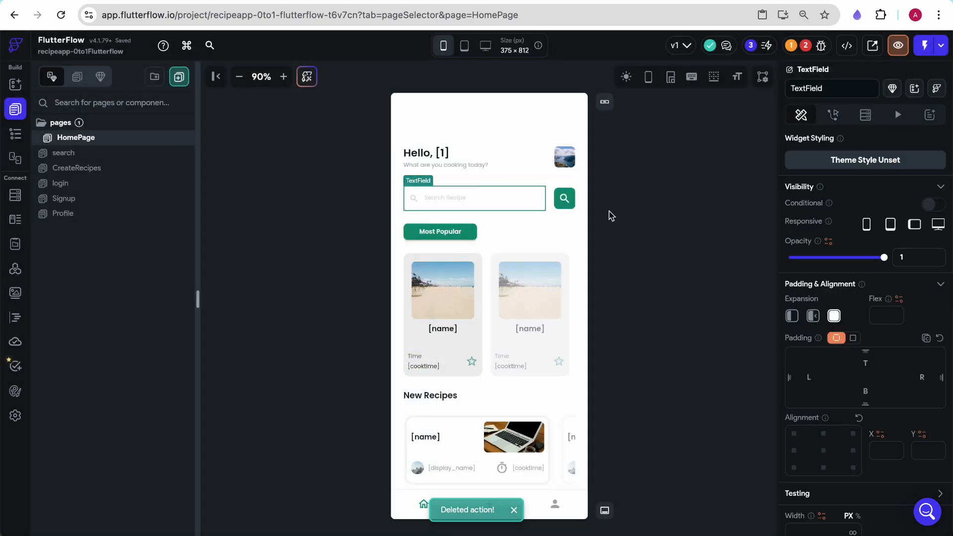
left_click(643, 222)
left_click(532, 198)
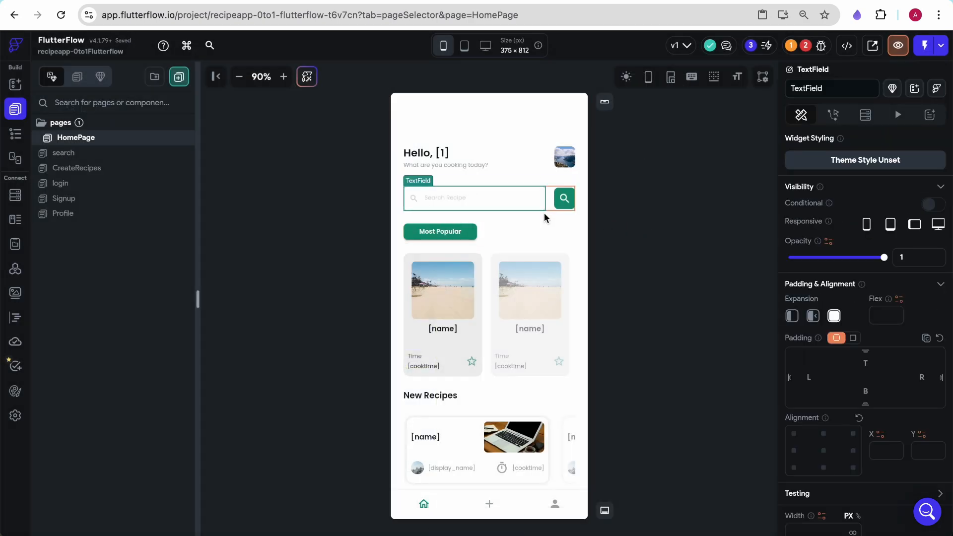
left_click(568, 204)
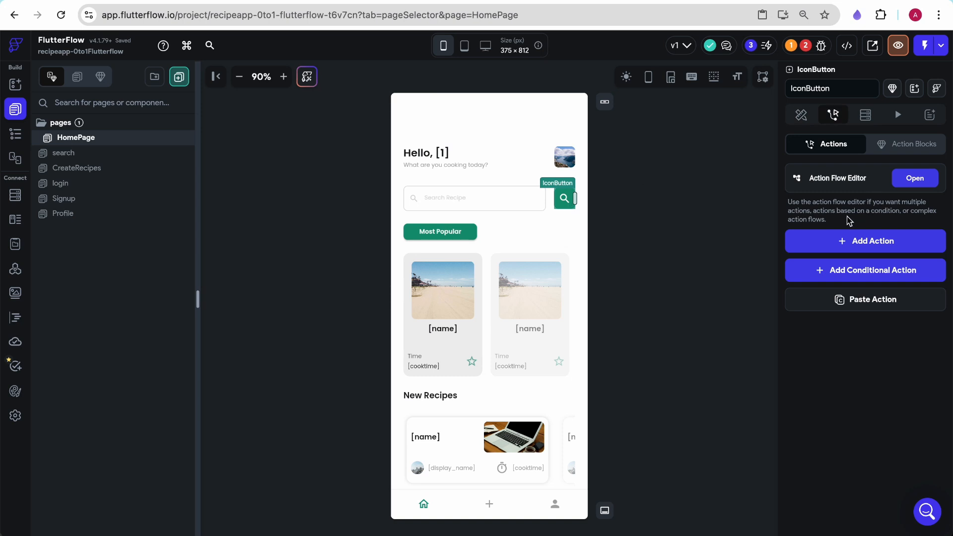
left_click(844, 240)
left_click(839, 444)
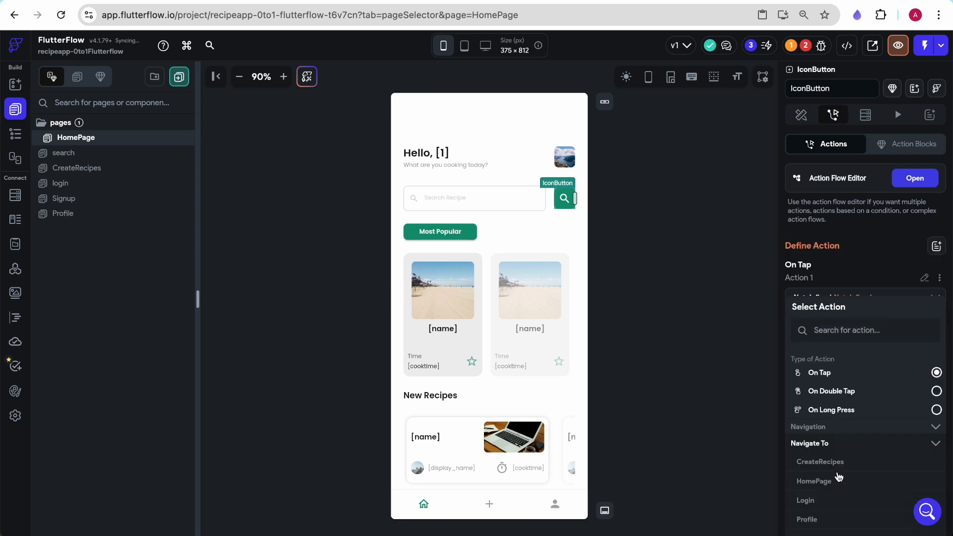
scroll(834, 502, "down", 2)
left_click(808, 472)
left_click(739, 321)
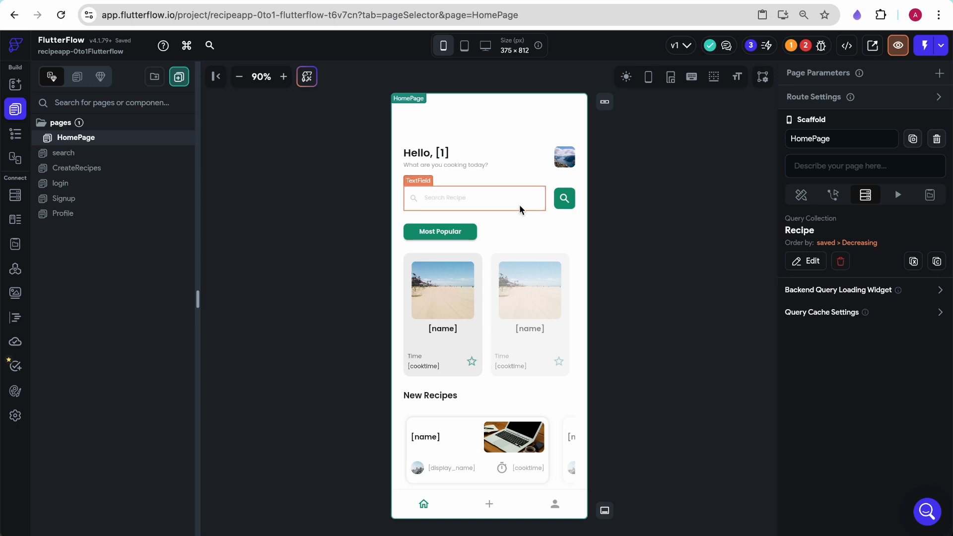
- Add a required String page parameter named searchterm to the search page
left_click(477, 198)
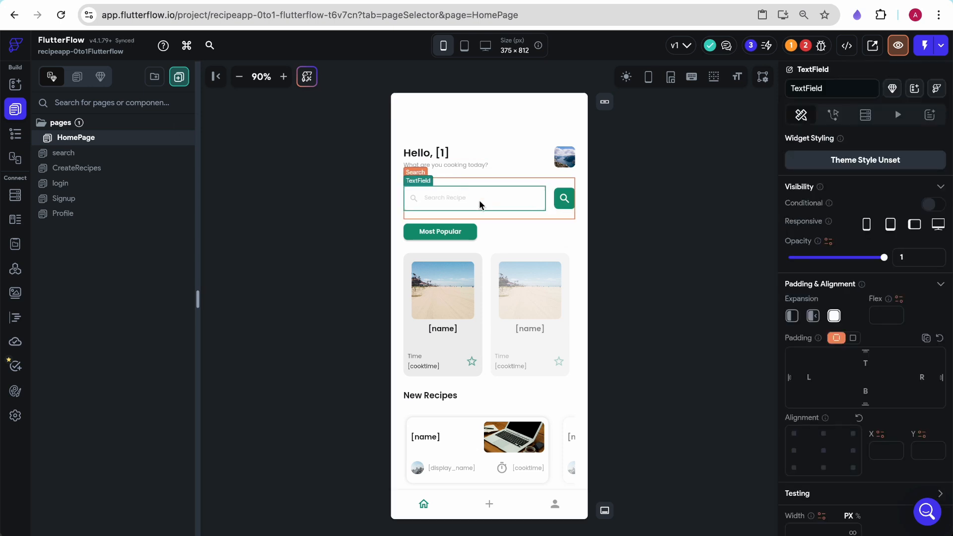
left_click(62, 158)
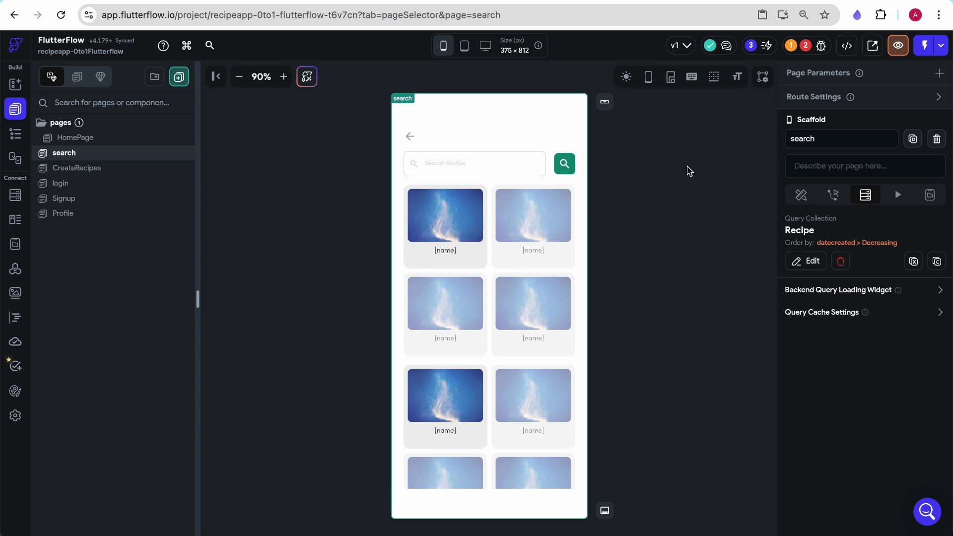
left_click(938, 75)
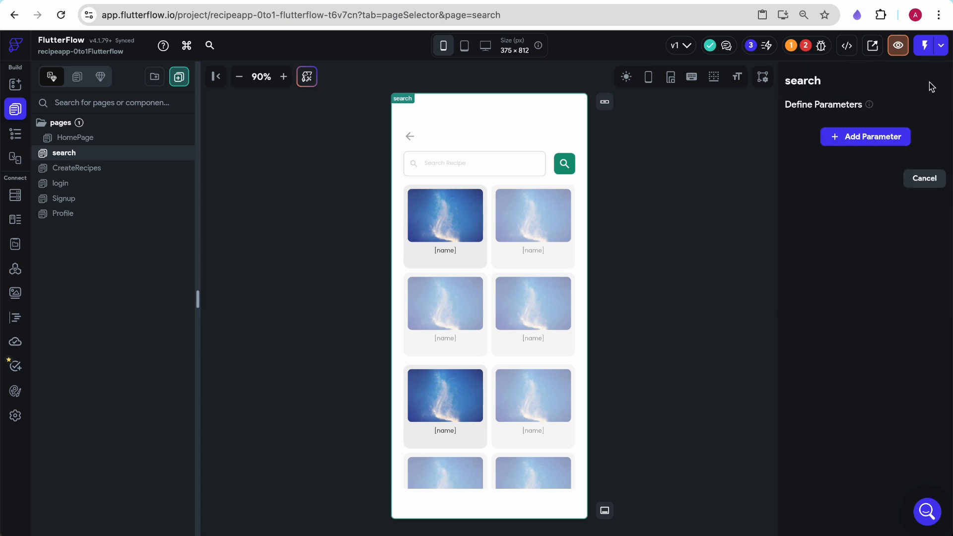
left_click(873, 139)
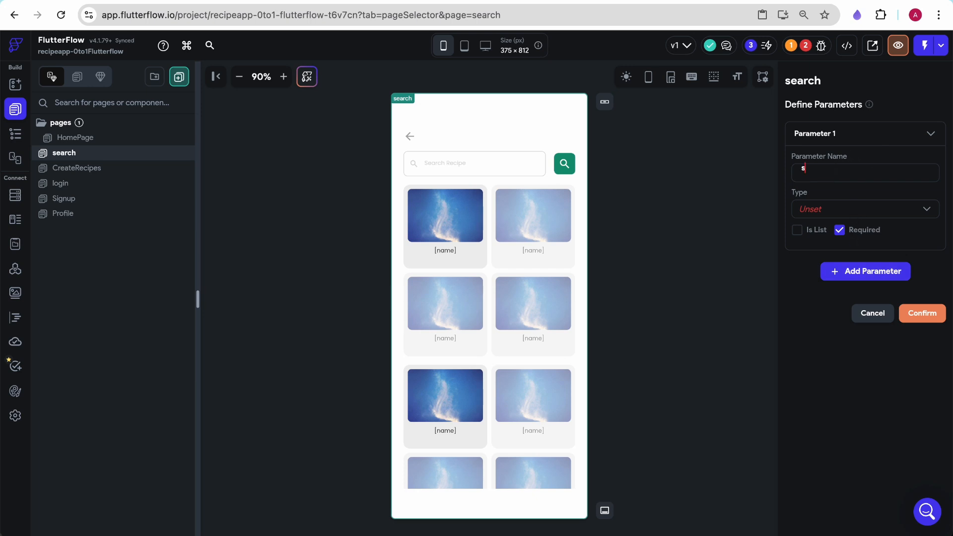
left_click(822, 219)
left_click(839, 135)
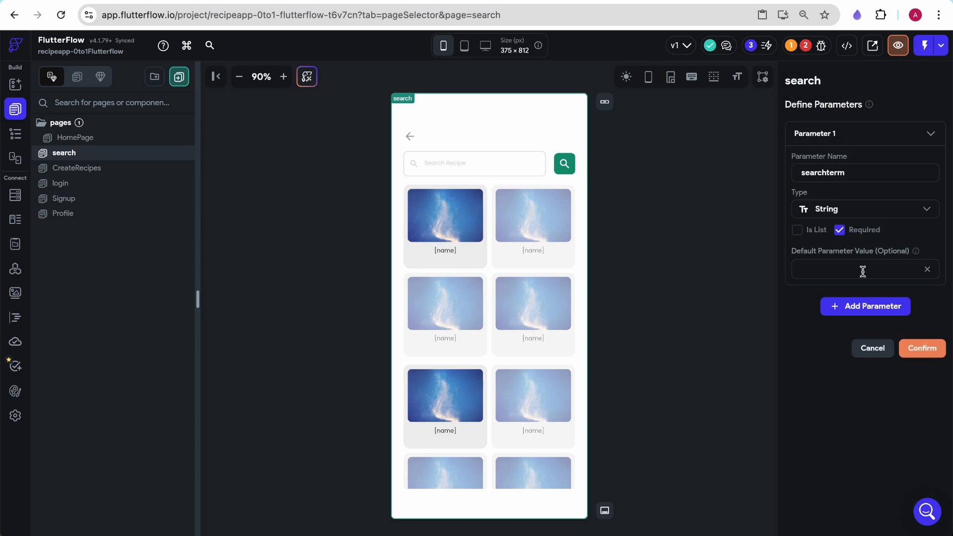
left_click(923, 349)
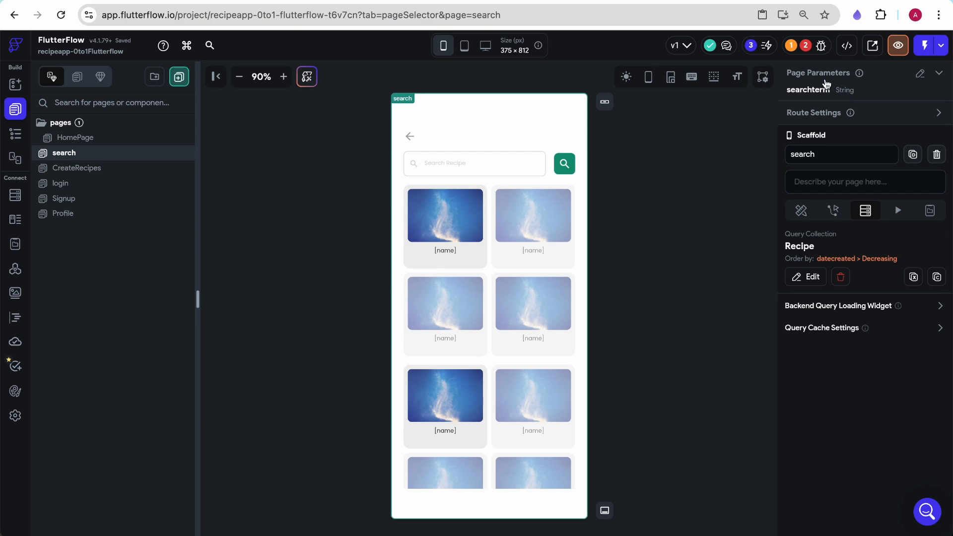
- Pass the search text field's value as the searchterm parameter in the search button's Navigate To action
left_click(112, 138)
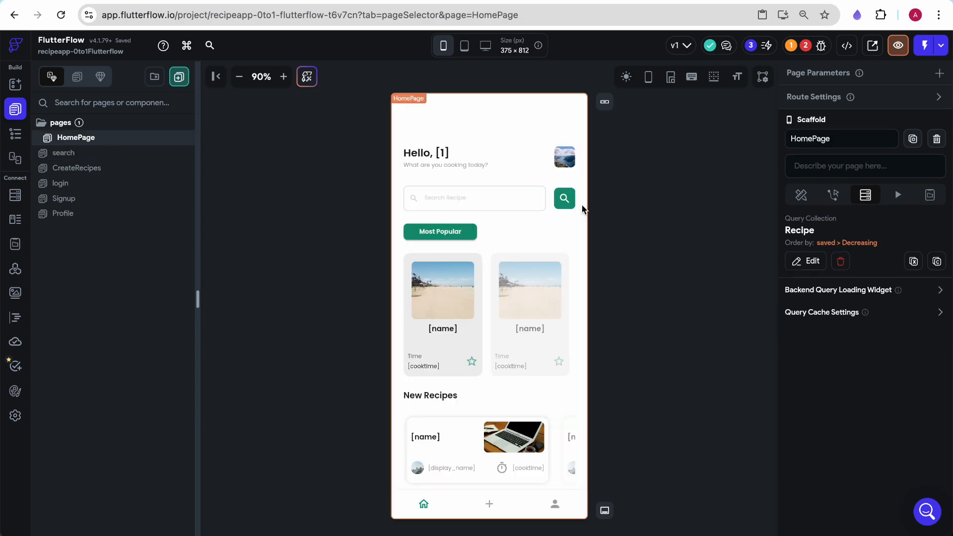
left_click(571, 205)
left_click(915, 177)
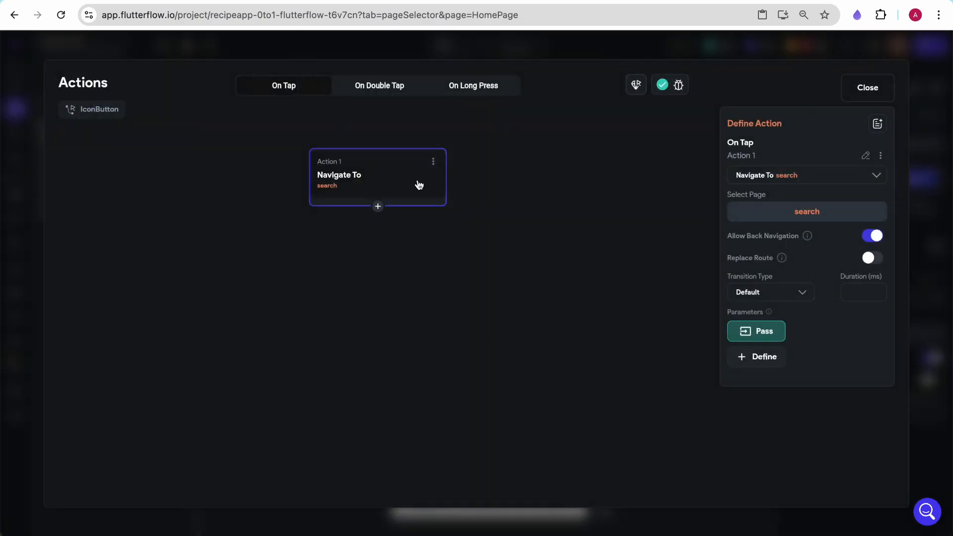
left_click(769, 339)
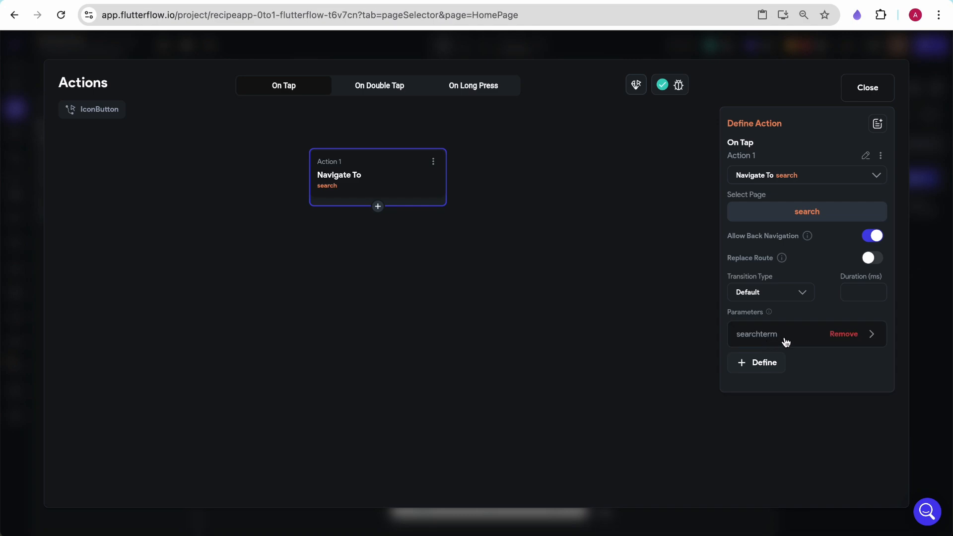
left_click(785, 340)
left_click(761, 421)
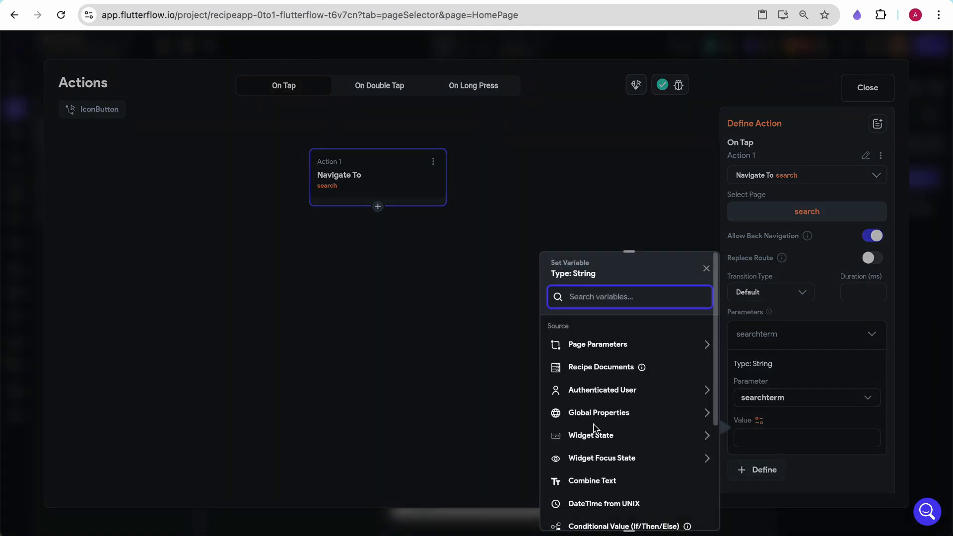
left_click(591, 440)
left_click(601, 487)
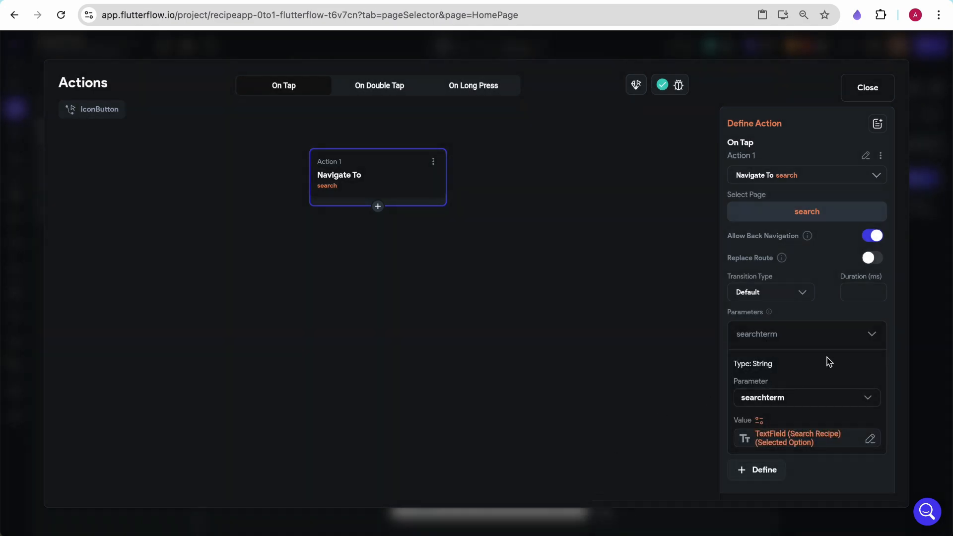
left_click(862, 88)
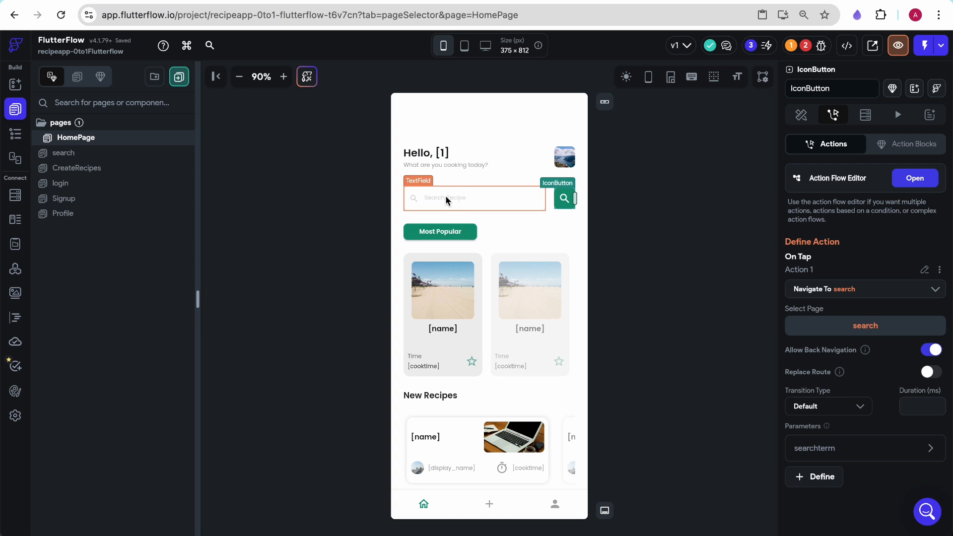
- Check the search button's action and the search page's parameters
left_click(338, 171)
left_click(924, 45)
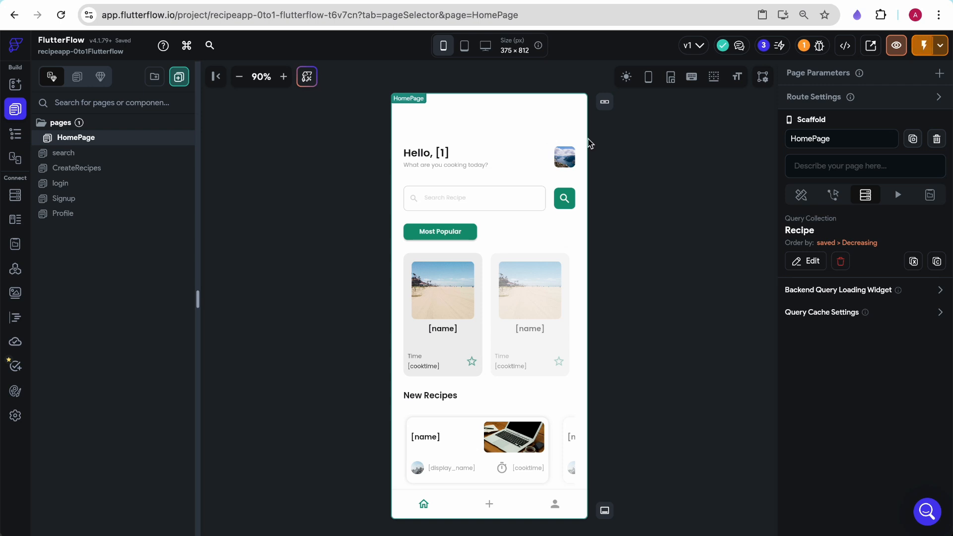
left_click(565, 198)
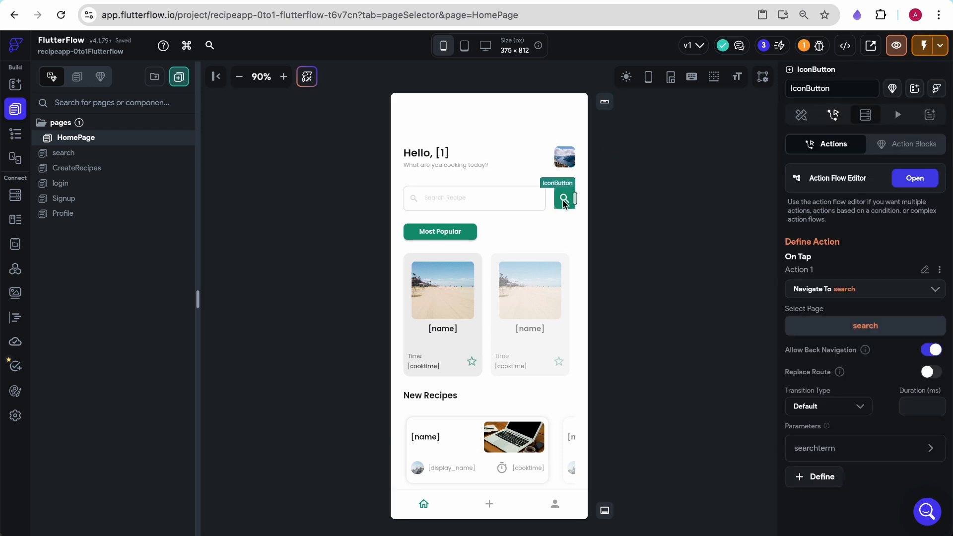
left_click(68, 158)
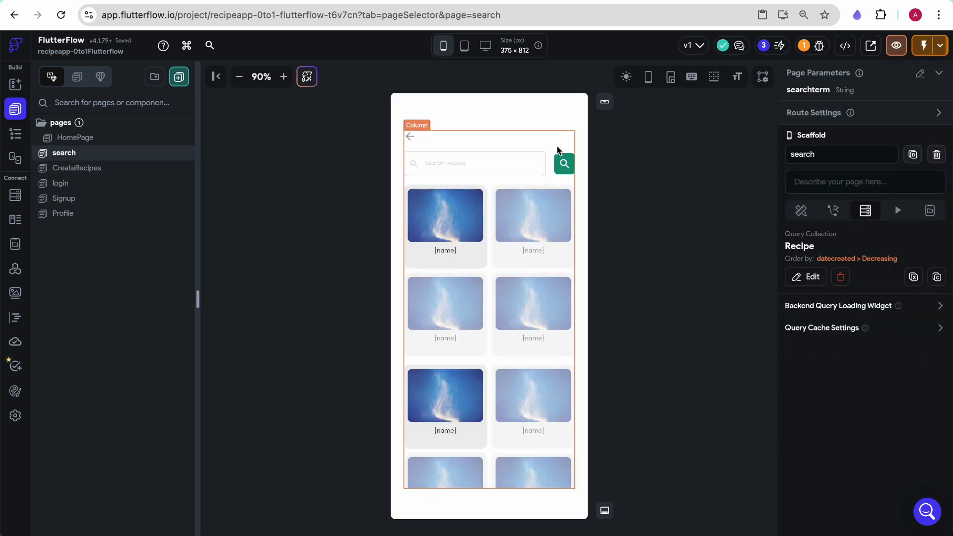
- Set the search page text field's initial value to the searchterm page parameter
left_click(514, 169)
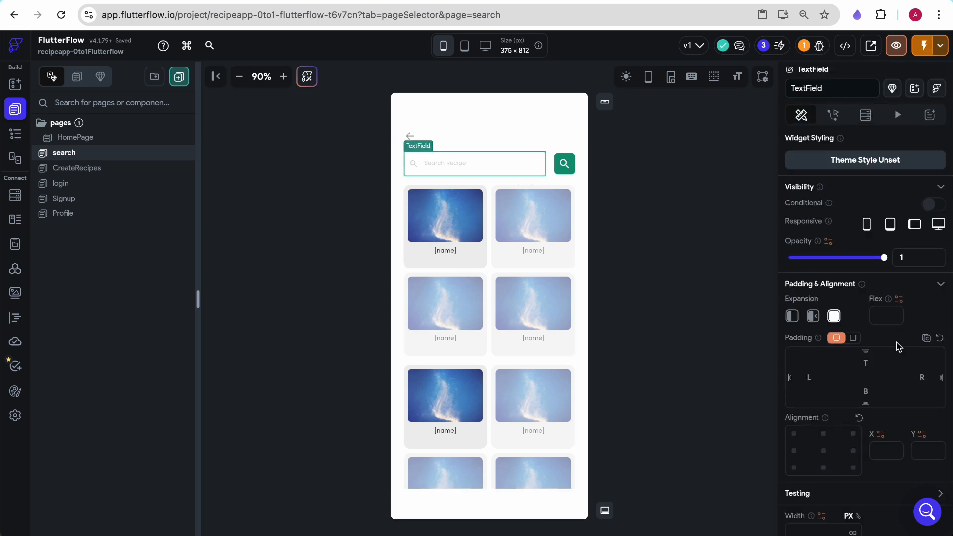
scroll(900, 346, "down", 3)
scroll(878, 324, "up", 3)
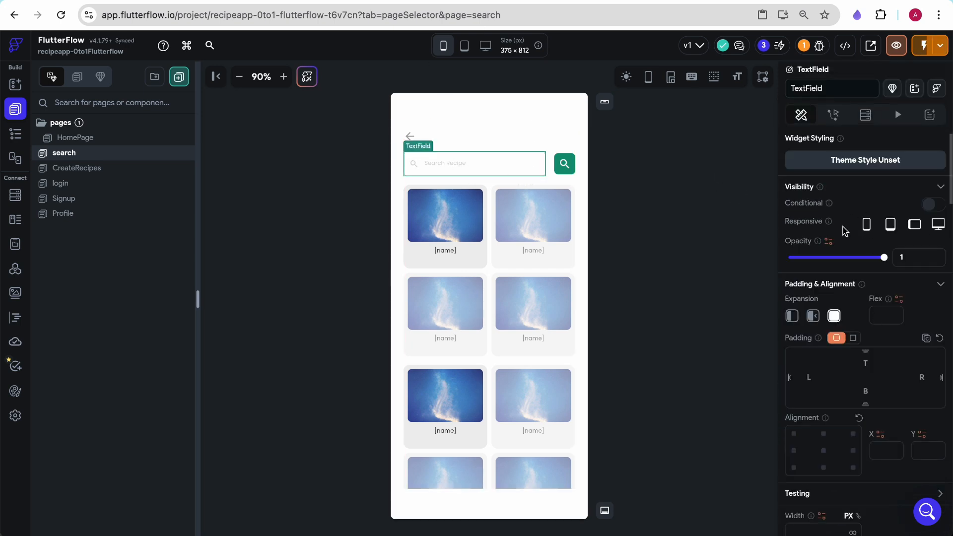
scroll(844, 231, "down", 7)
scroll(841, 213, "up", 7)
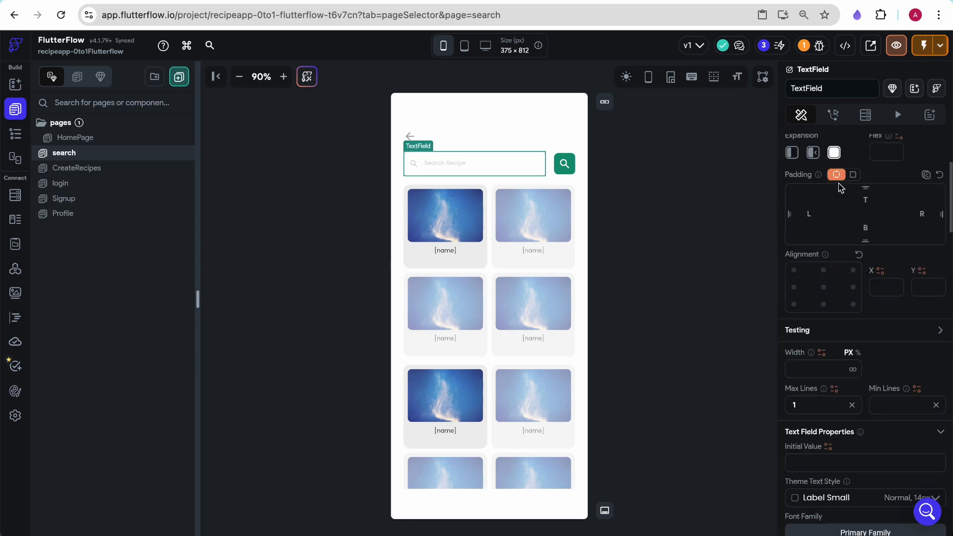
scroll(861, 352, "down", 6)
scroll(859, 351, "down", 7)
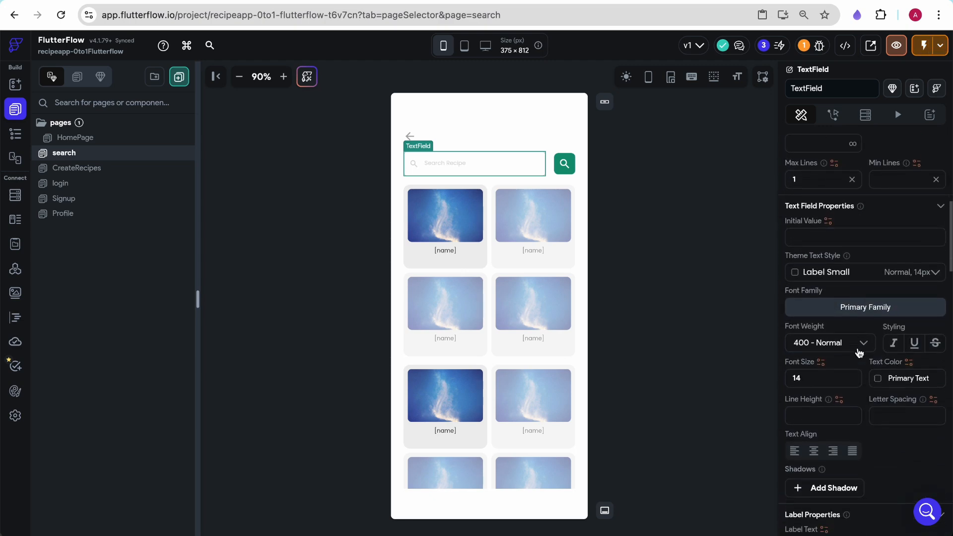
scroll(853, 328, "up", 4)
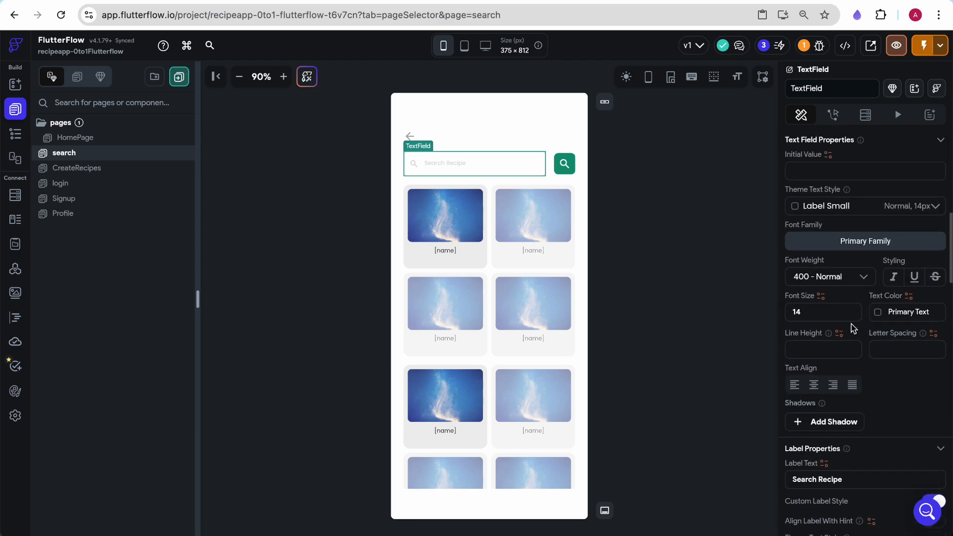
left_click(829, 195)
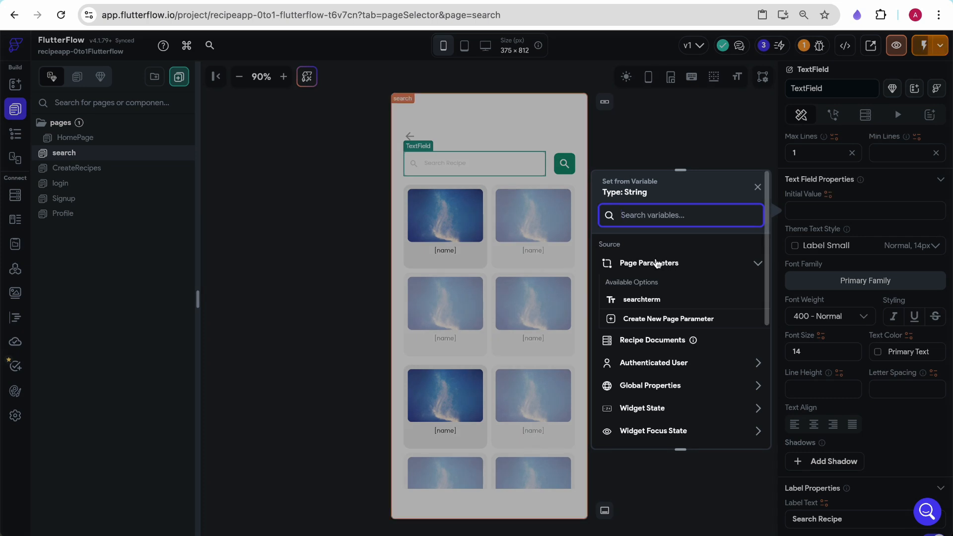
left_click(639, 301)
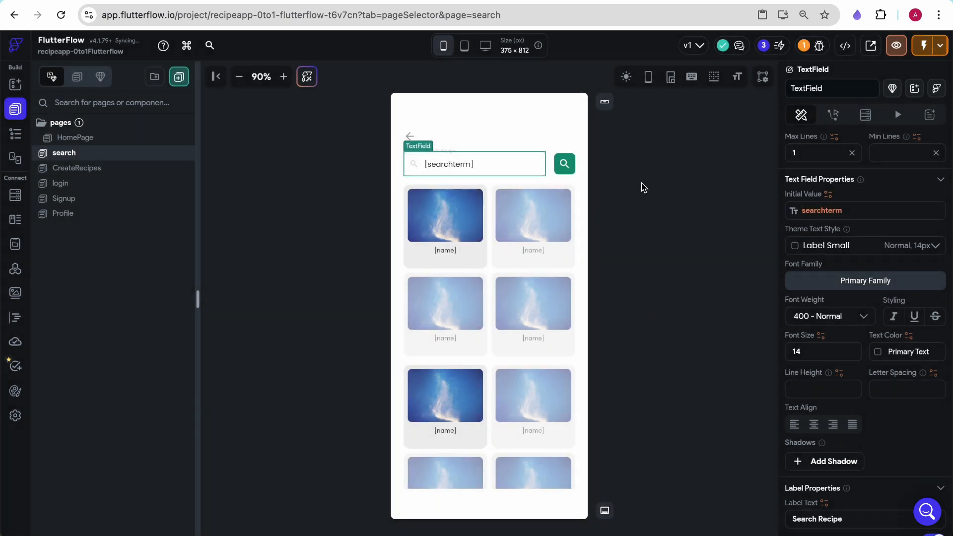
- Add a Simple Search action ahead of the Navigate To action on the HomePage search button
left_click(88, 142)
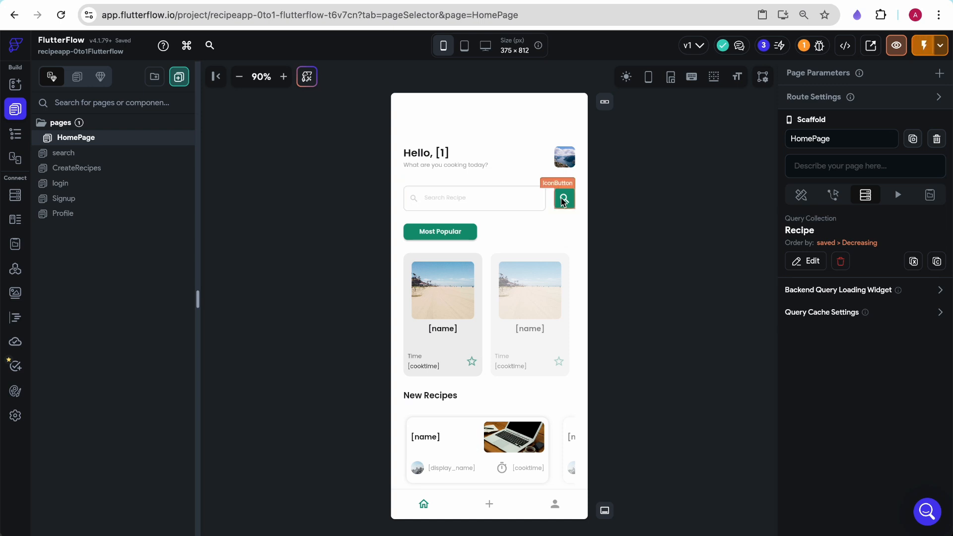
left_click(64, 153)
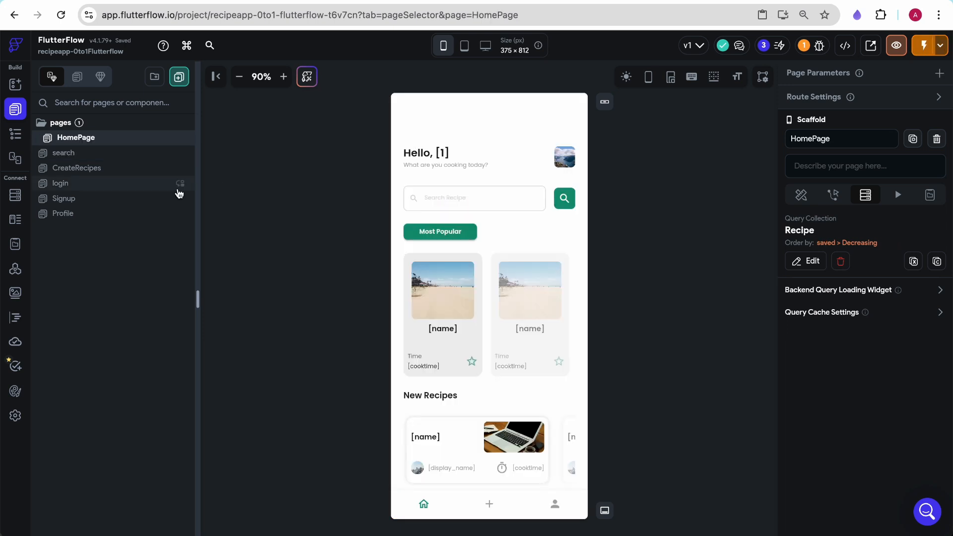
left_click(107, 154)
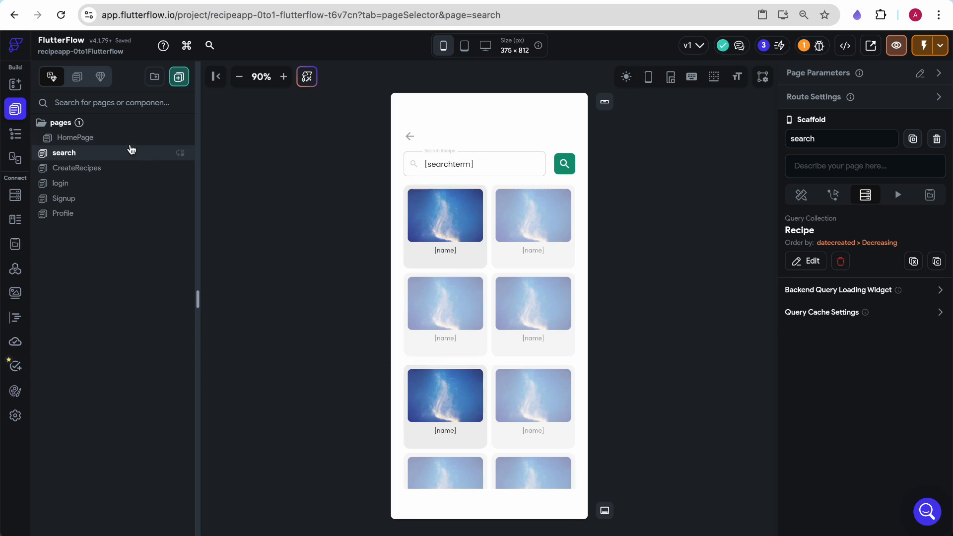
left_click(106, 138)
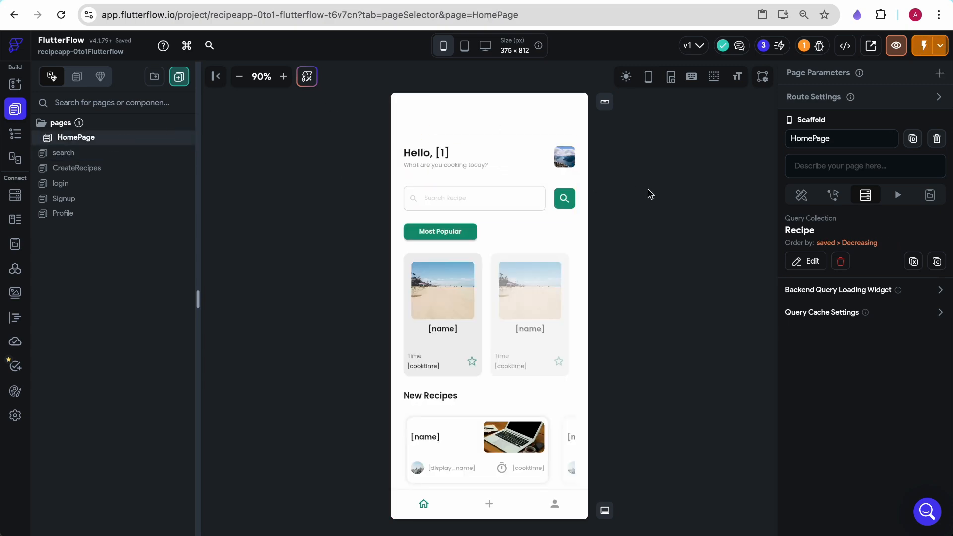
left_click(567, 201)
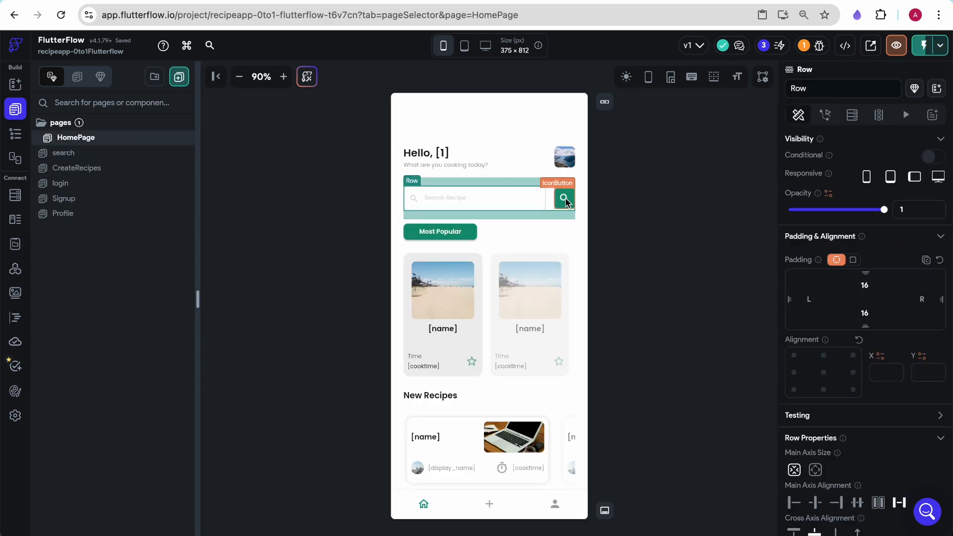
left_click(566, 201)
left_click(897, 178)
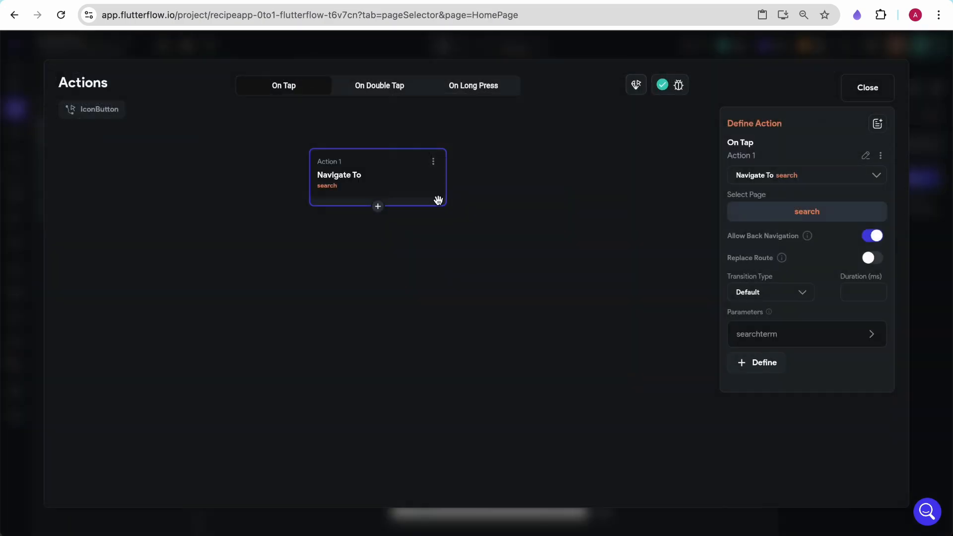
left_click(378, 206)
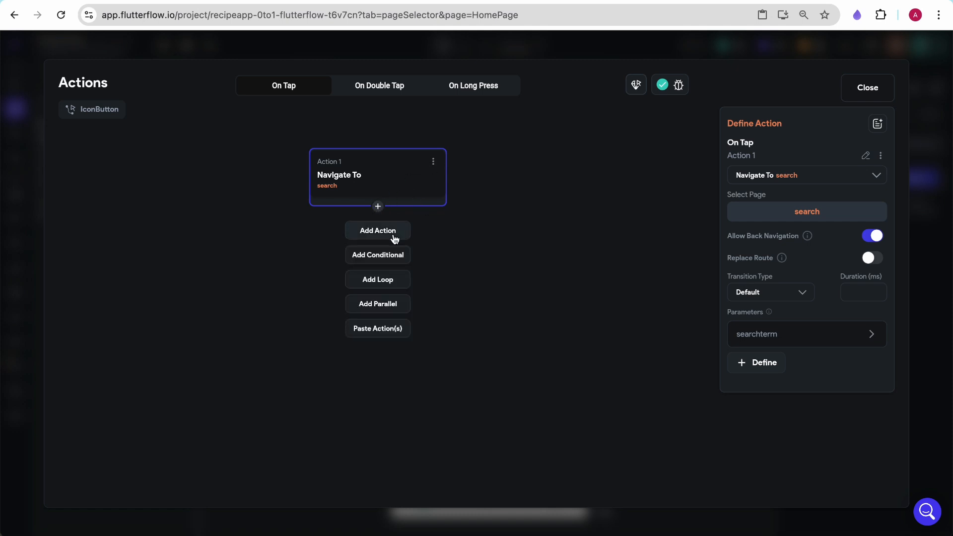
left_click(396, 233)
left_click(407, 268)
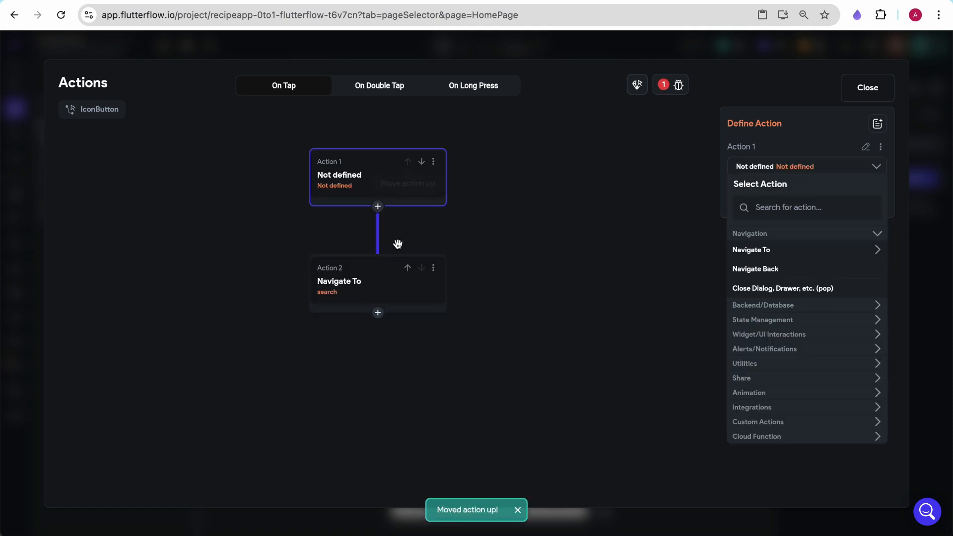
left_click(772, 207)
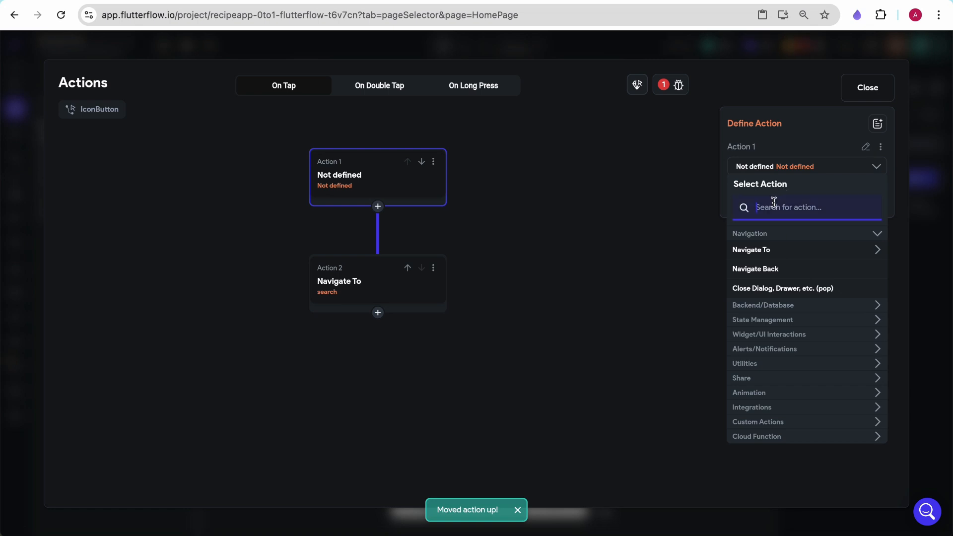
type("simple")
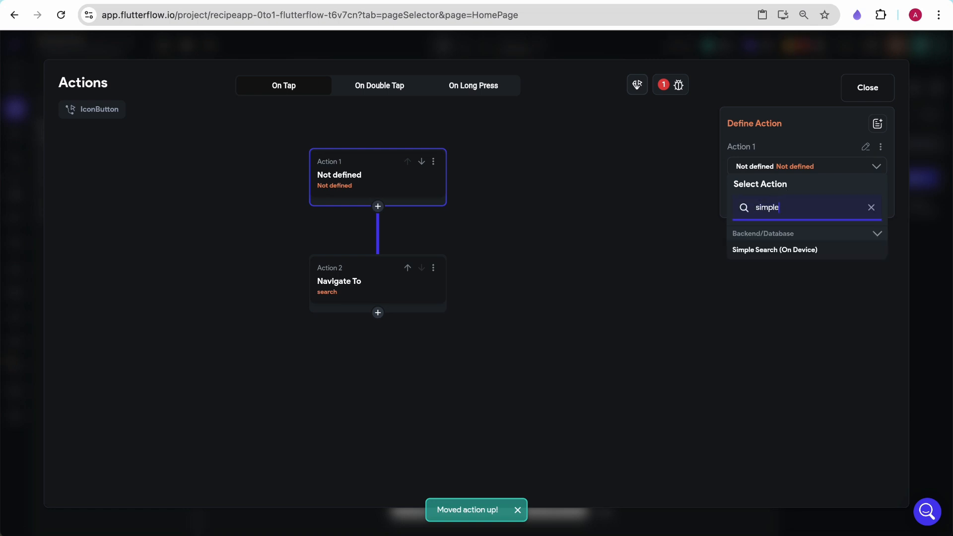
left_click(770, 248)
- Configure the simple search to search Recipe Documents on the name and description fields
left_click(747, 203)
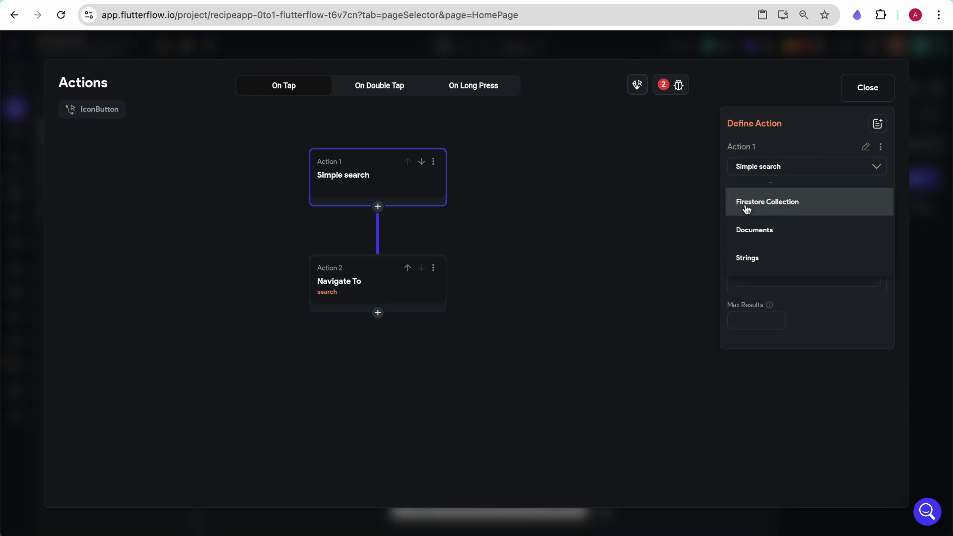
left_click(755, 229)
left_click(762, 227)
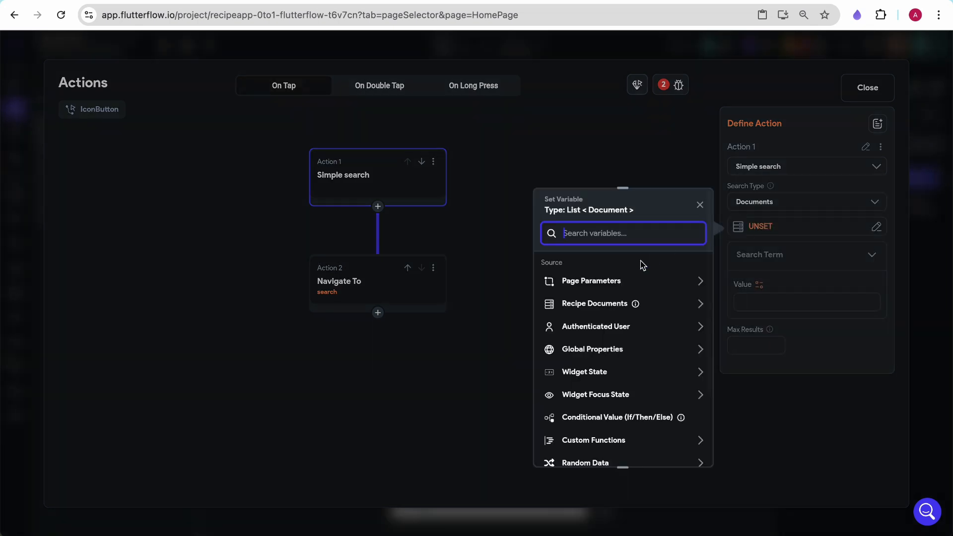
left_click(593, 312)
left_click(599, 342)
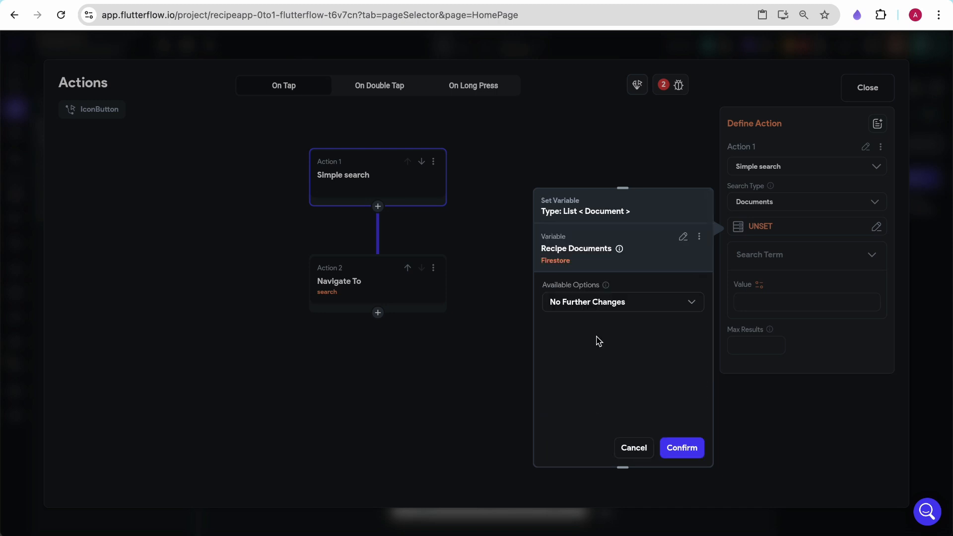
left_click(683, 449)
left_click(734, 261)
left_click(735, 300)
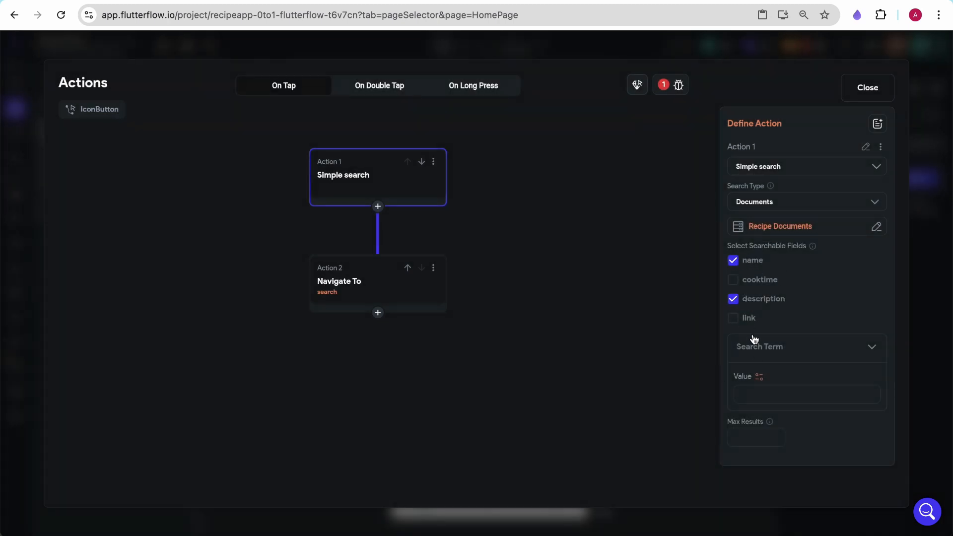
- Set the search term value to the TextField (Search Recipe) (Selected Option) widget state and close the action editor
left_click(762, 377)
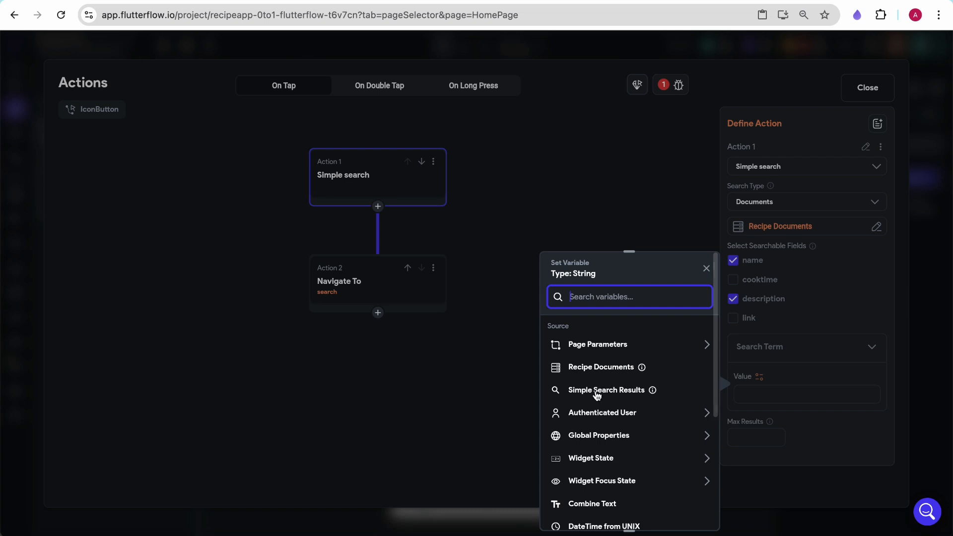
left_click(611, 459)
scroll(588, 464, "down", 2)
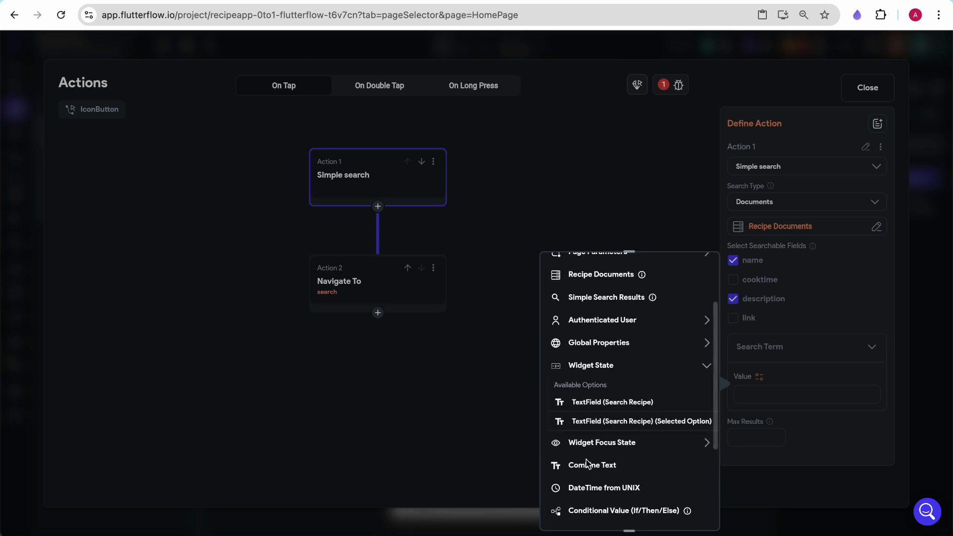
left_click(601, 421)
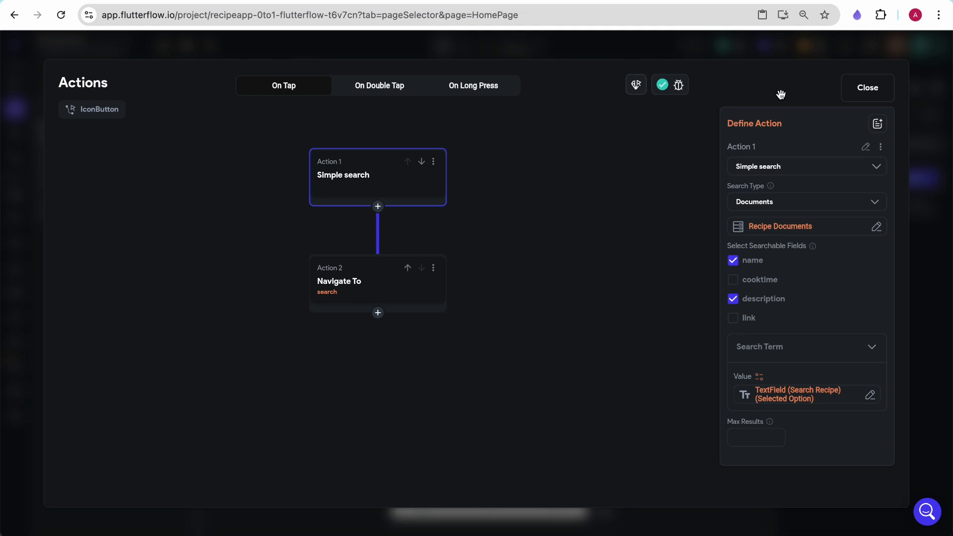
left_click(878, 93)
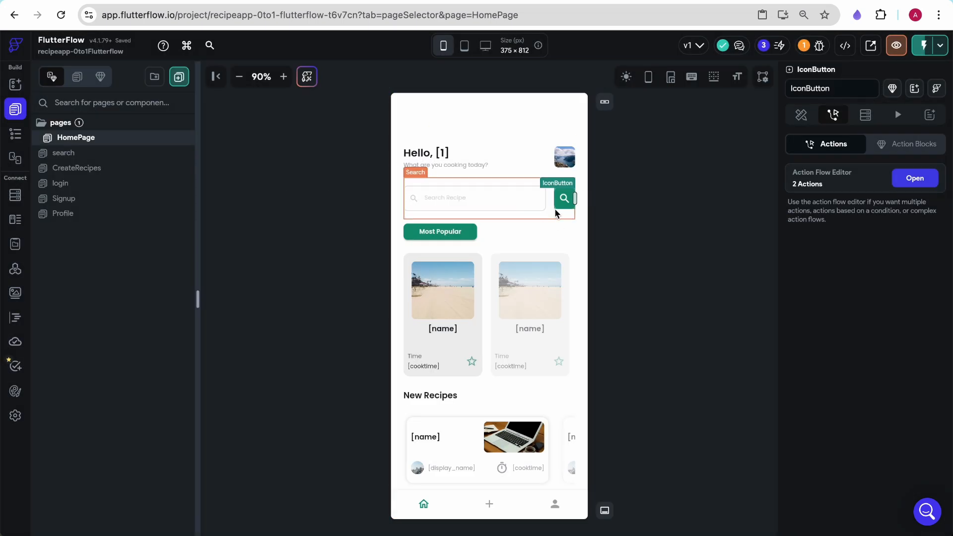
- Add a second page parameter named searchresults to the search page
left_click(130, 157)
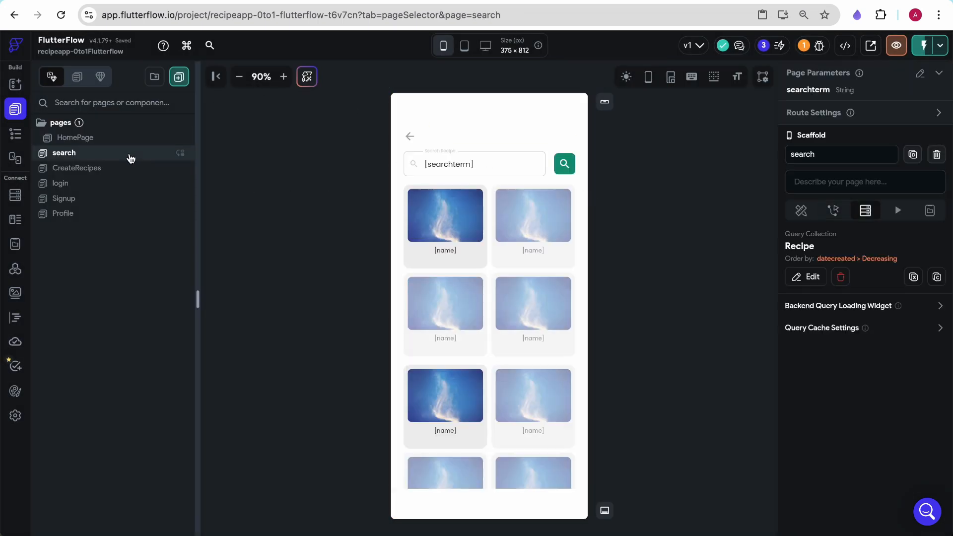
left_click(548, 108)
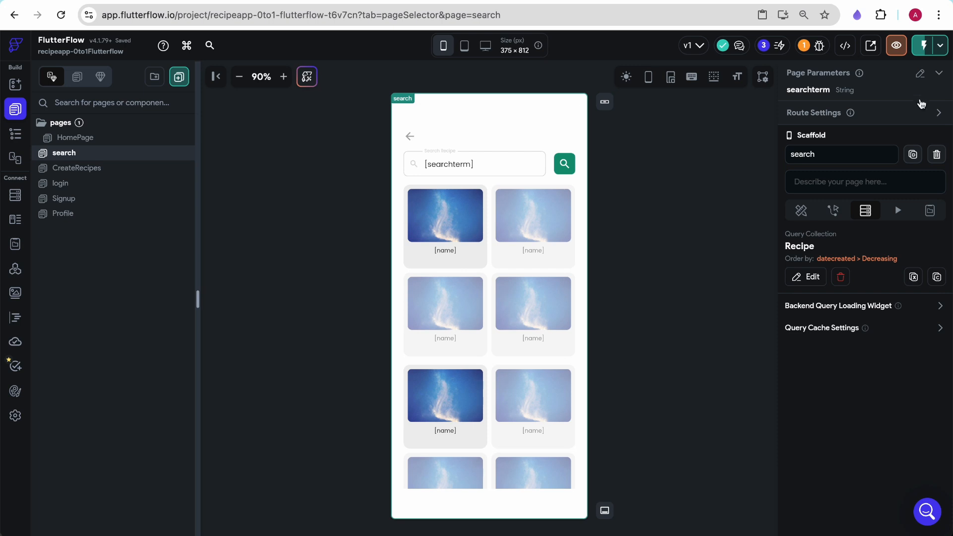
left_click(920, 74)
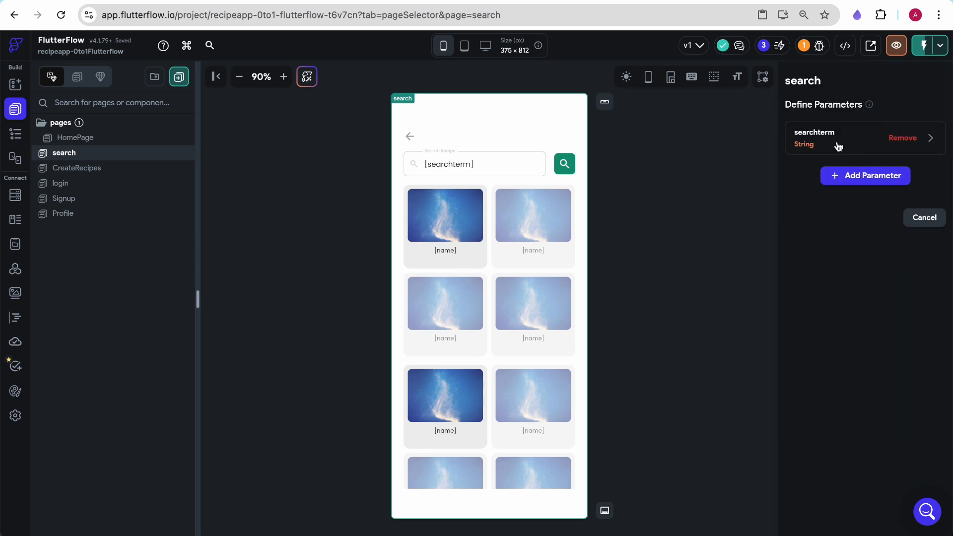
left_click(845, 175)
left_click(827, 210)
type("searchresults")
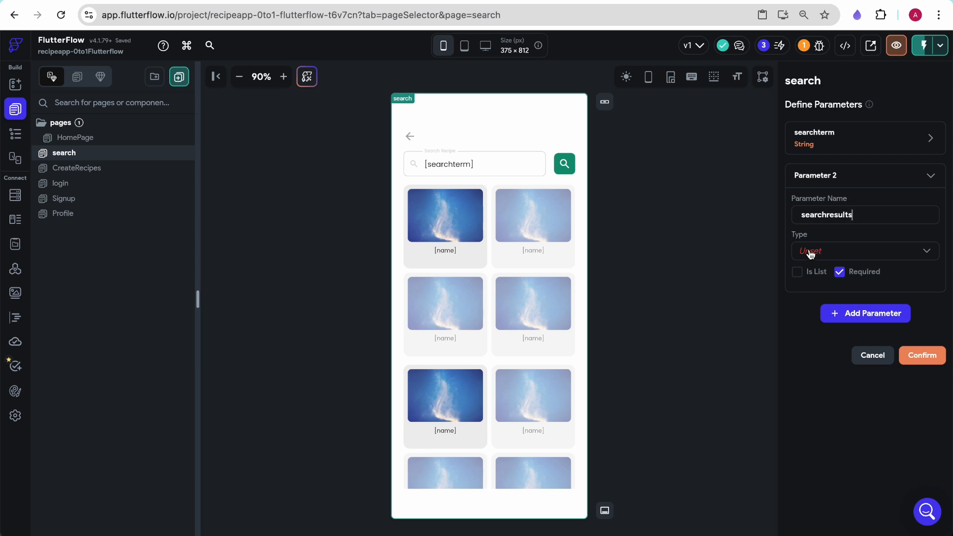
- Make searchresults a non-required list of Document type with Recipe collection, and confirm the parameters
left_click(811, 252)
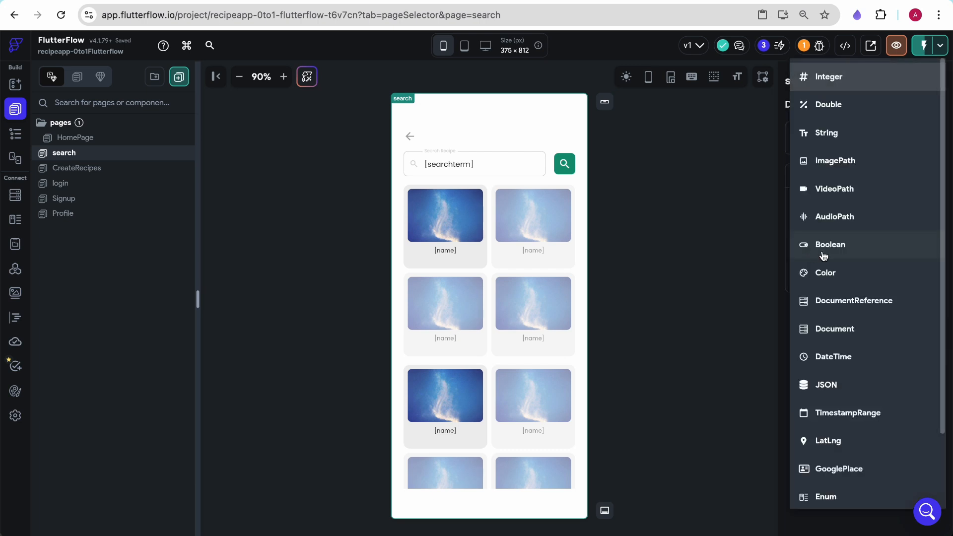
left_click(850, 328)
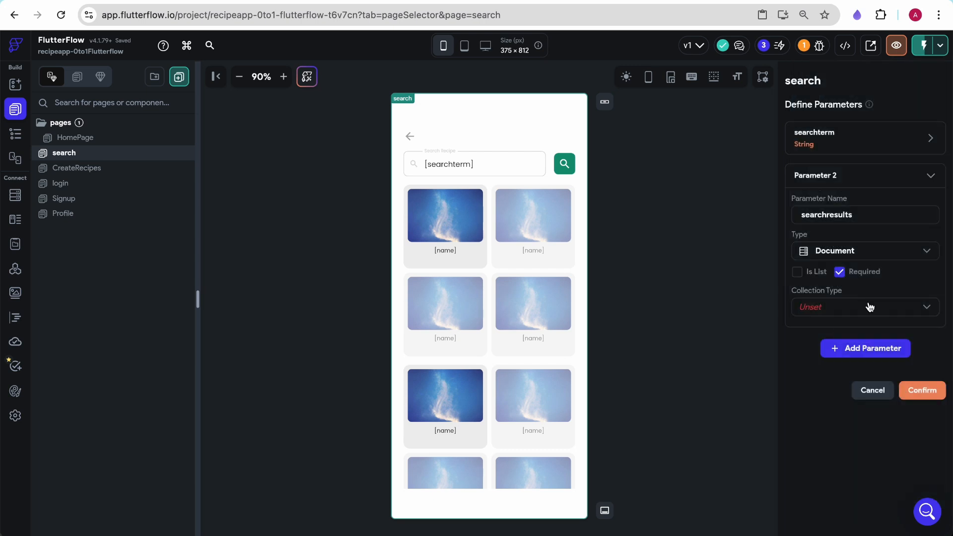
left_click(798, 273)
left_click(825, 310)
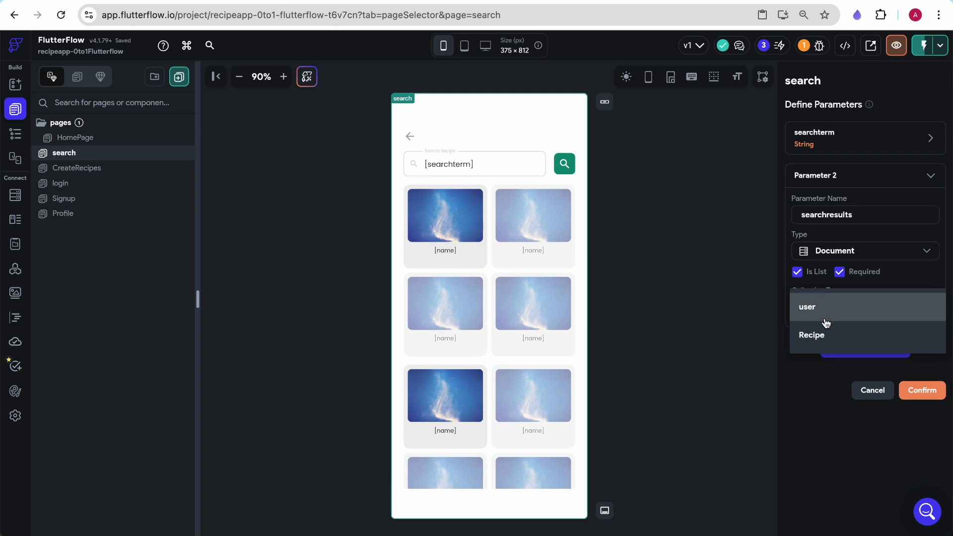
left_click(829, 338)
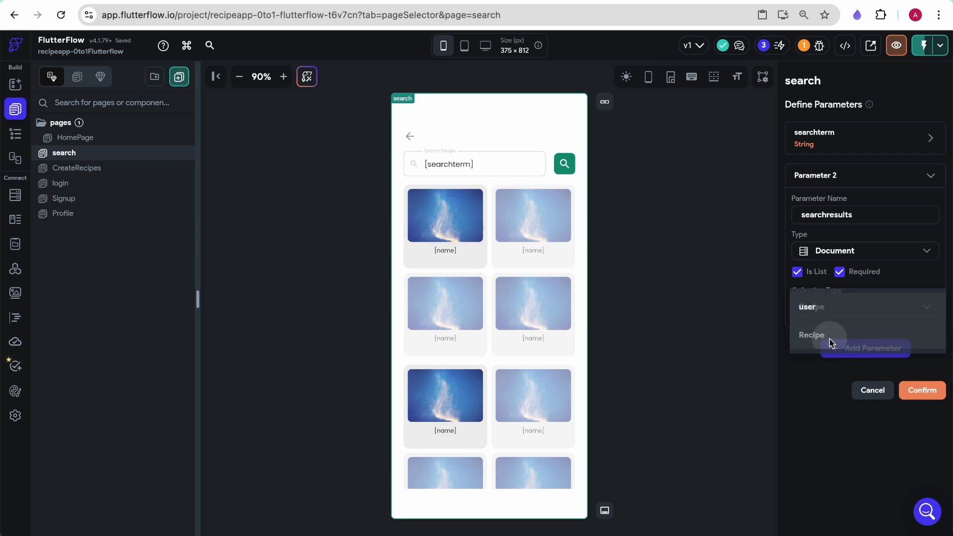
left_click(841, 273)
left_click(922, 391)
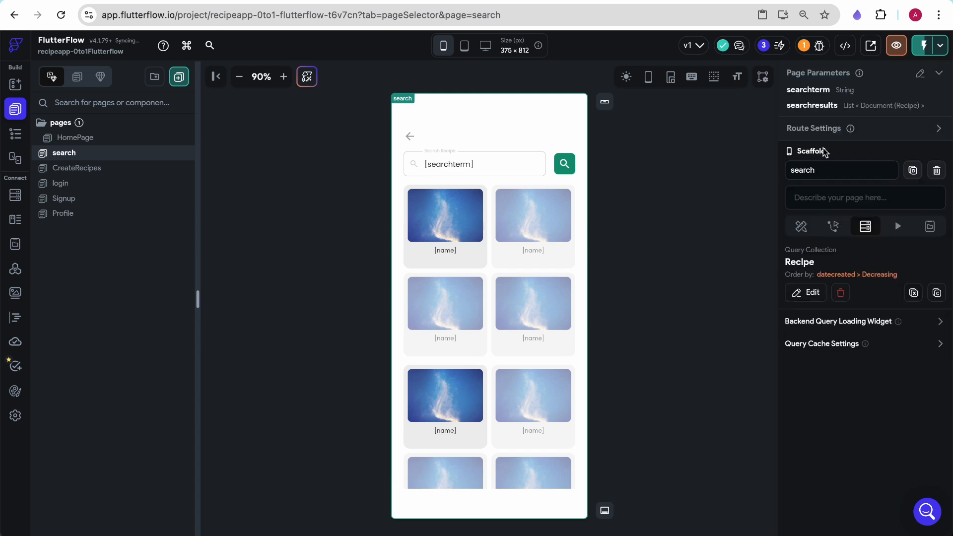
- Set the search page's lower GridView to generate its children from the searchresults page parameter, and save
left_click(493, 368)
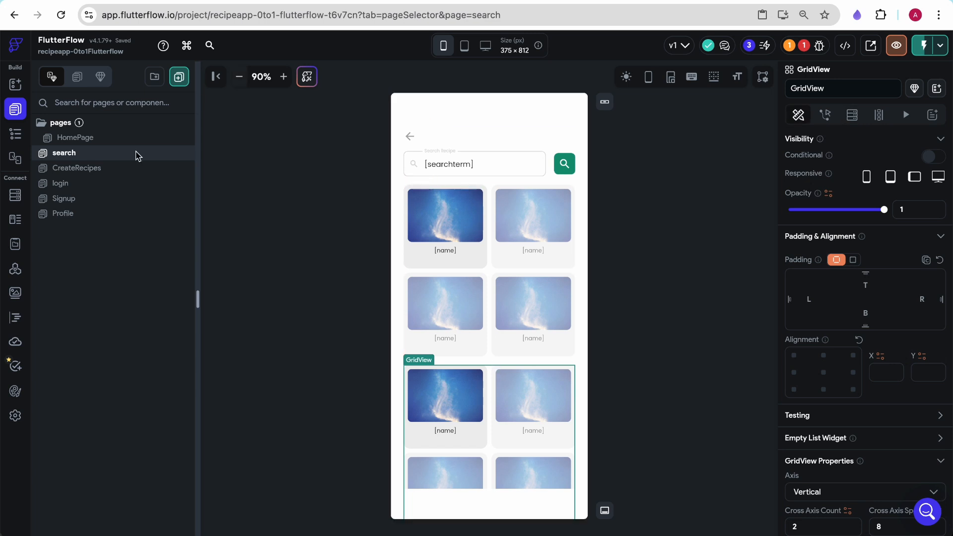
left_click(15, 134)
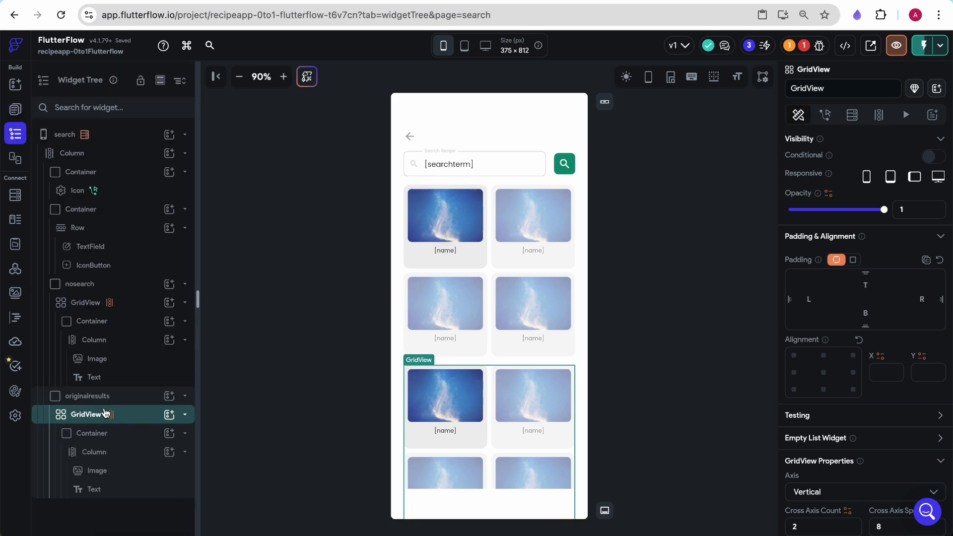
left_click(852, 116)
left_click(879, 114)
left_click(844, 251)
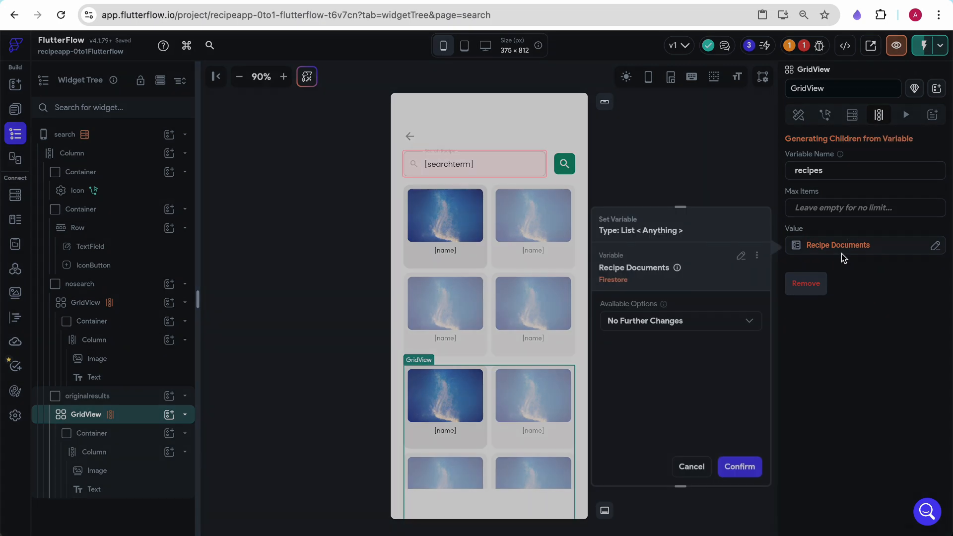
left_click(705, 467)
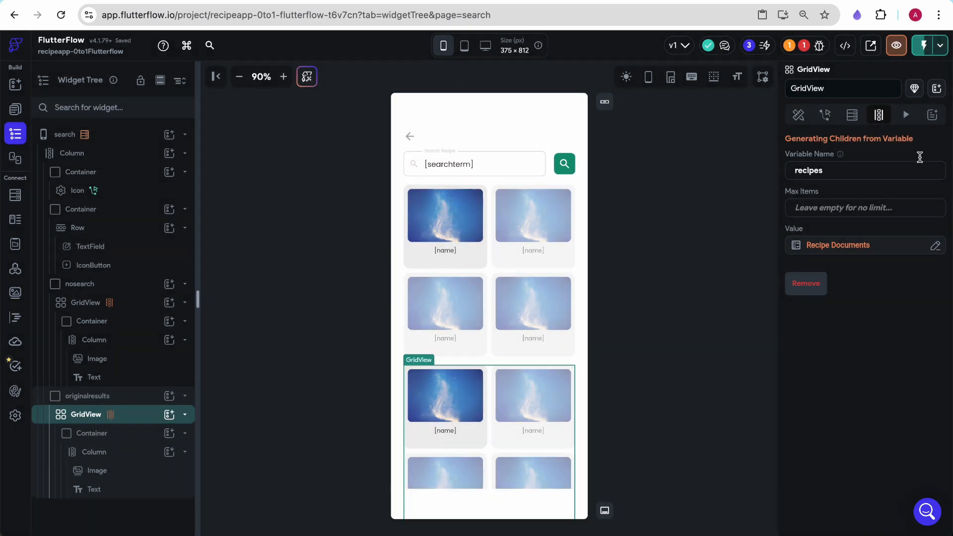
left_click(845, 245)
left_click(741, 257)
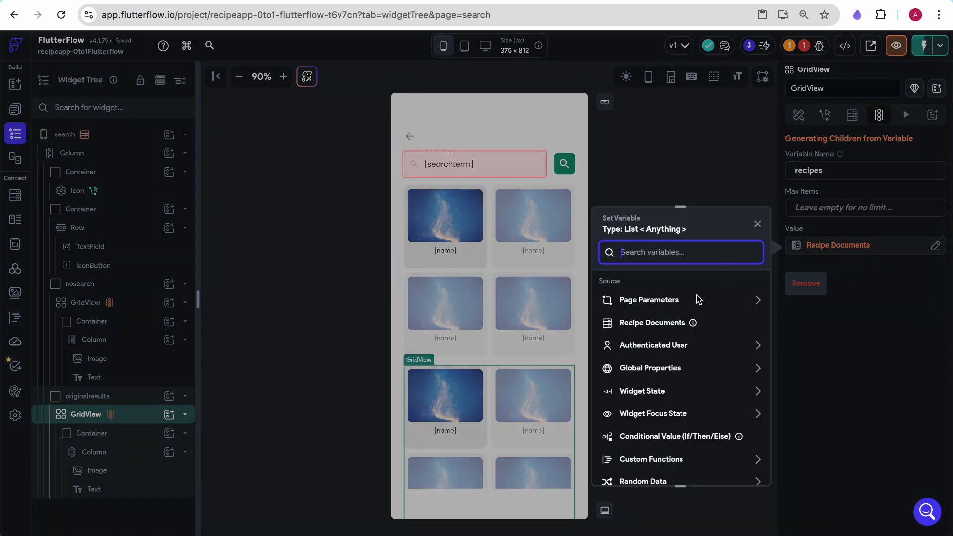
left_click(655, 300)
left_click(653, 354)
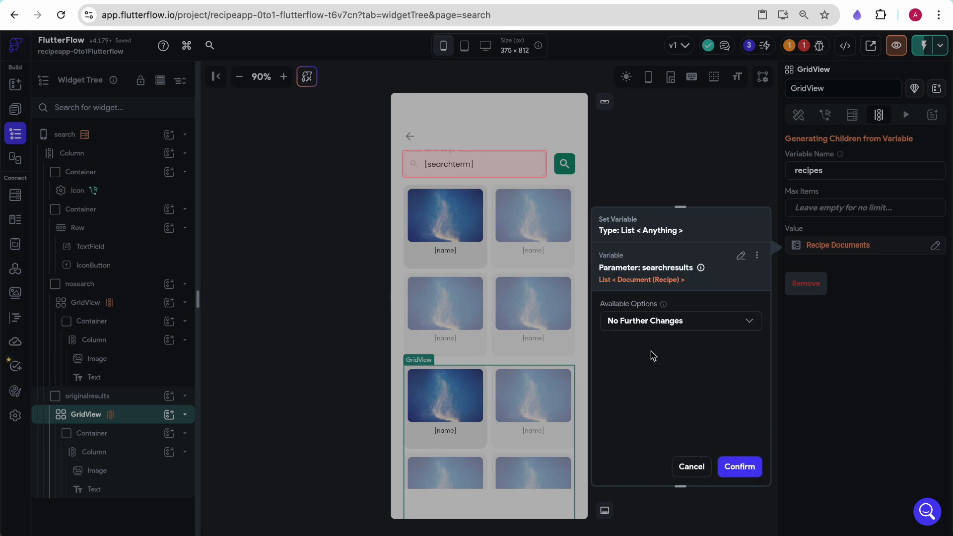
left_click(740, 466)
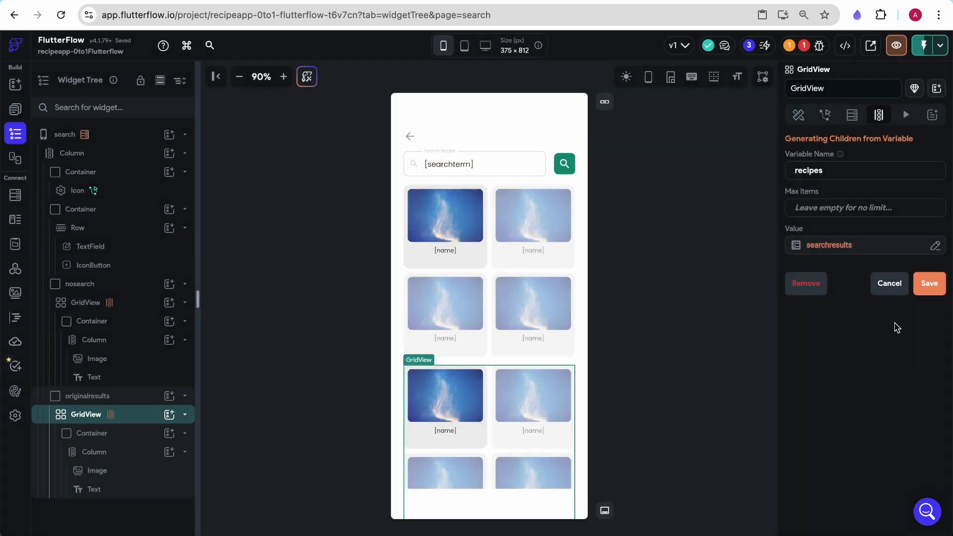
left_click(929, 285)
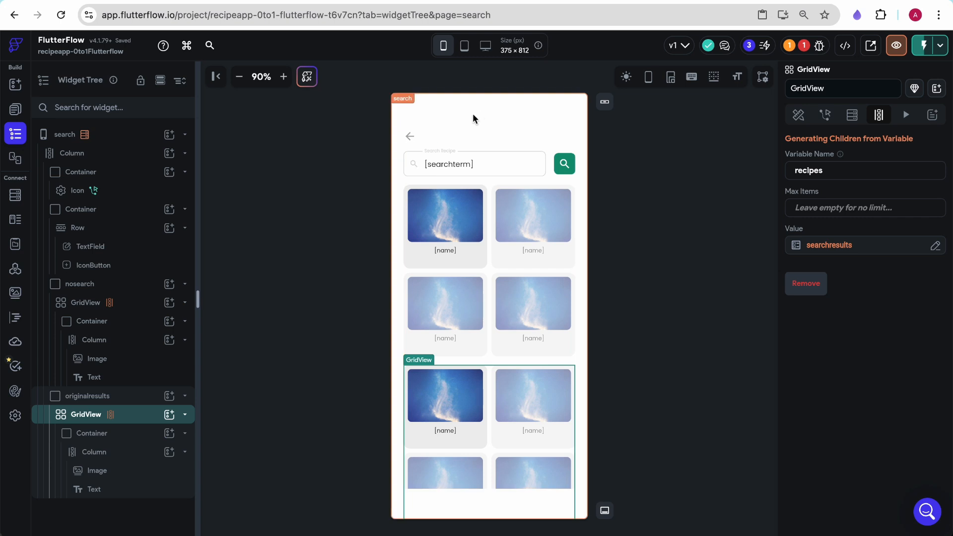
- On the HomePage search button's Navigate To action, pass Simple Search Results as the searchresults parameter, then close the action editor
left_click(15, 108)
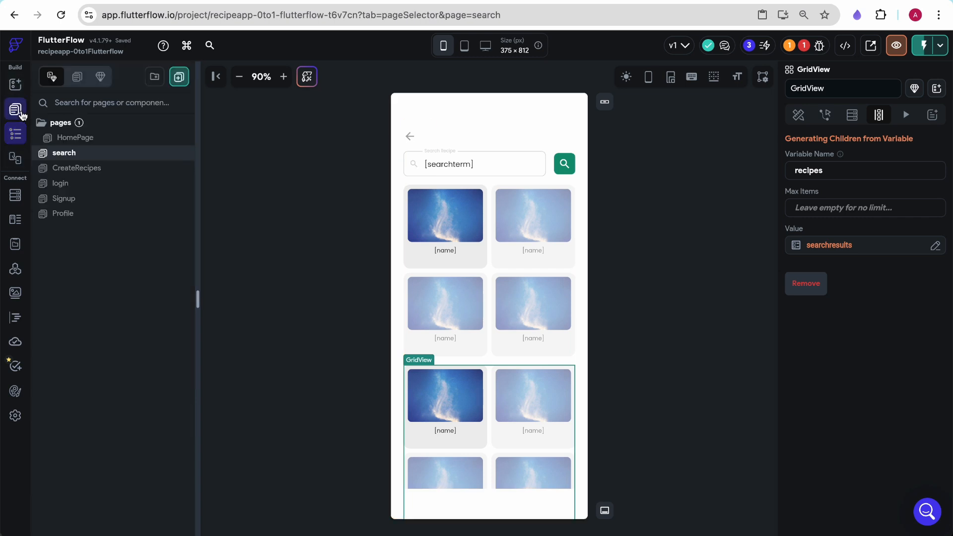
left_click(75, 137)
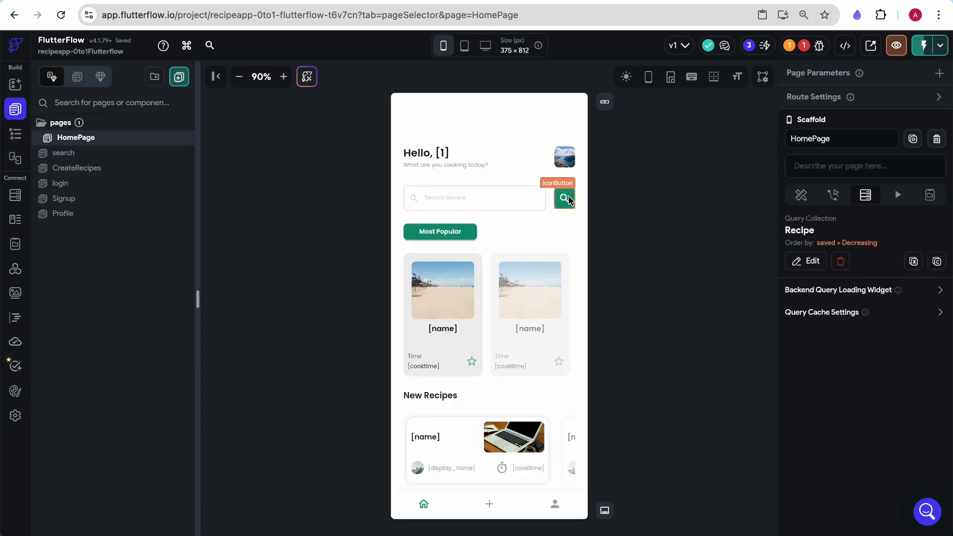
left_click(564, 198)
left_click(903, 179)
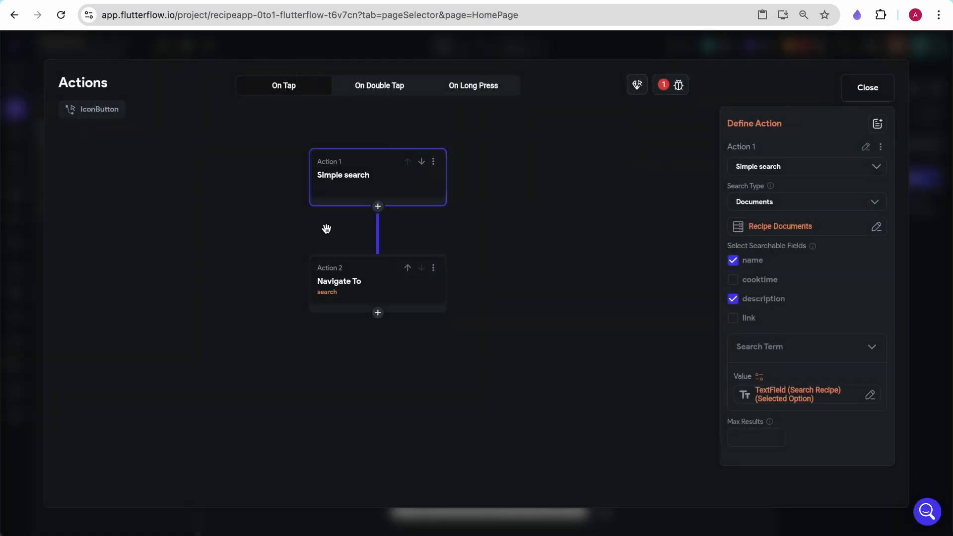
left_click(387, 279)
left_click(769, 358)
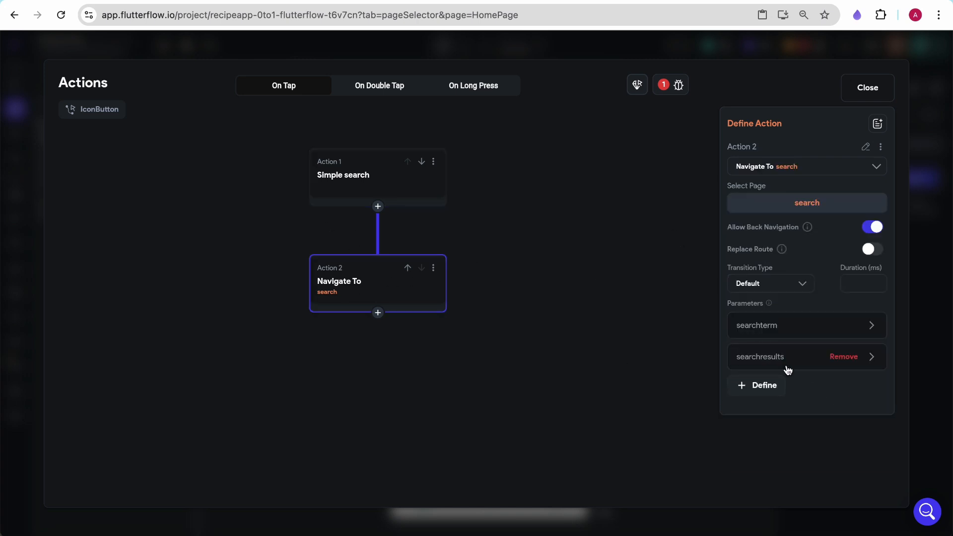
left_click(788, 369)
left_click(759, 462)
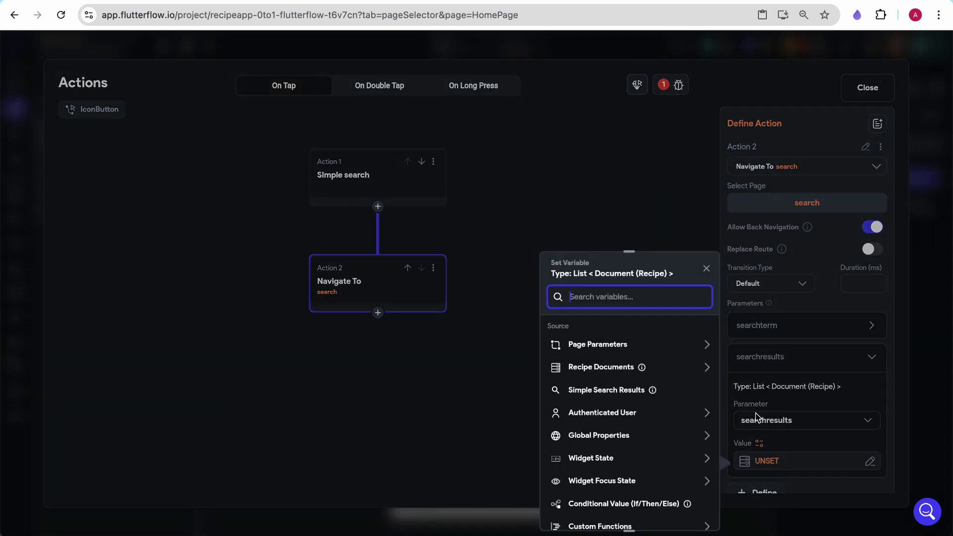
left_click(591, 389)
left_click(688, 512)
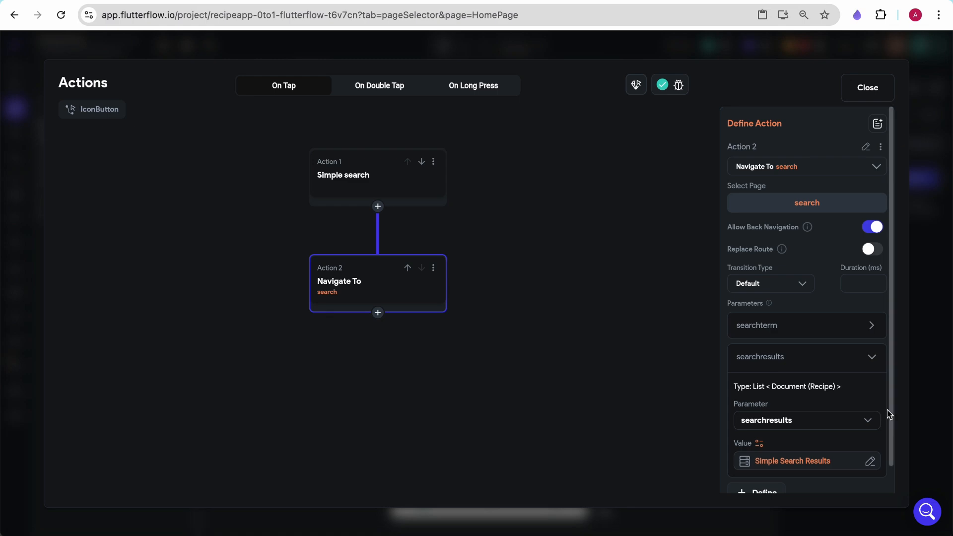
left_click(868, 85)
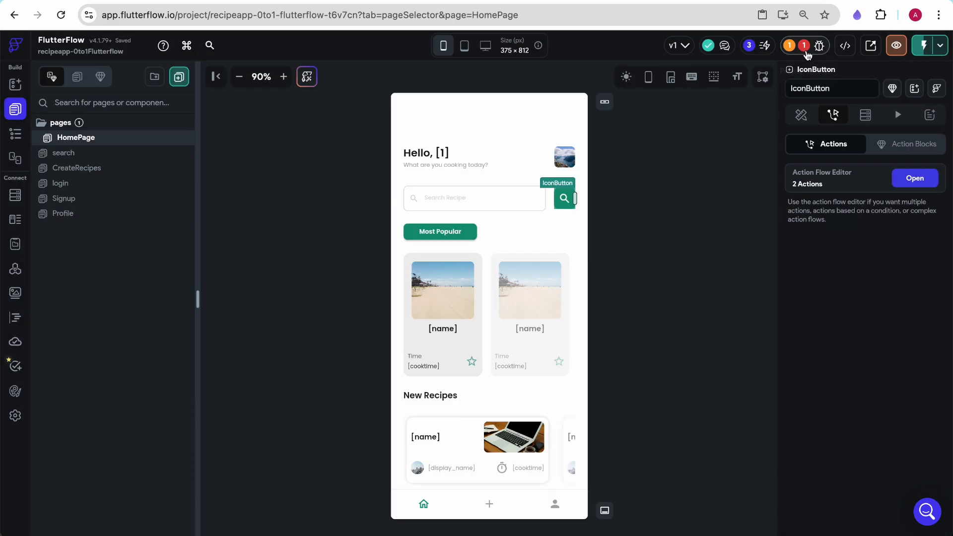
- Run the app in test mode and search for Chocolate Ice Cream from the HomePage search field
left_click(807, 43)
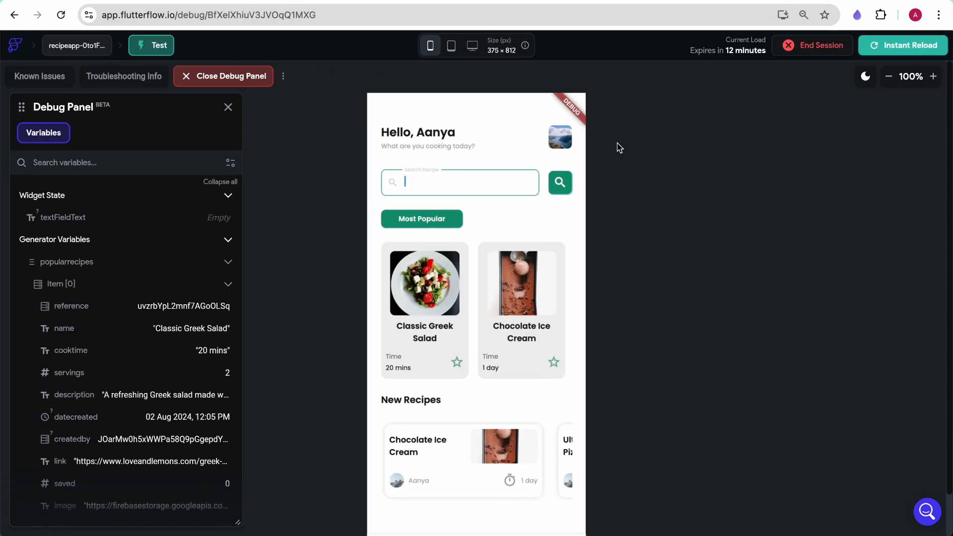
left_click(467, 182)
type("choc")
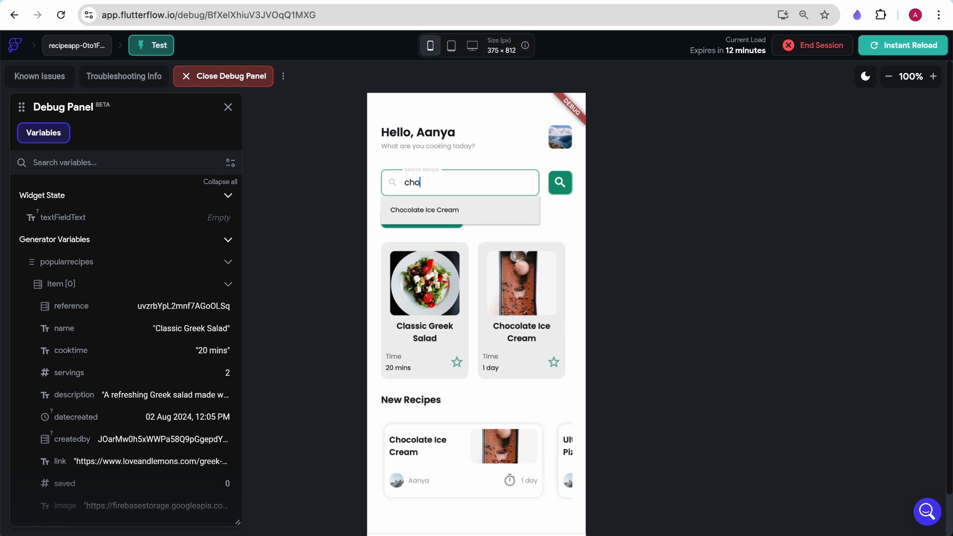
left_click(474, 214)
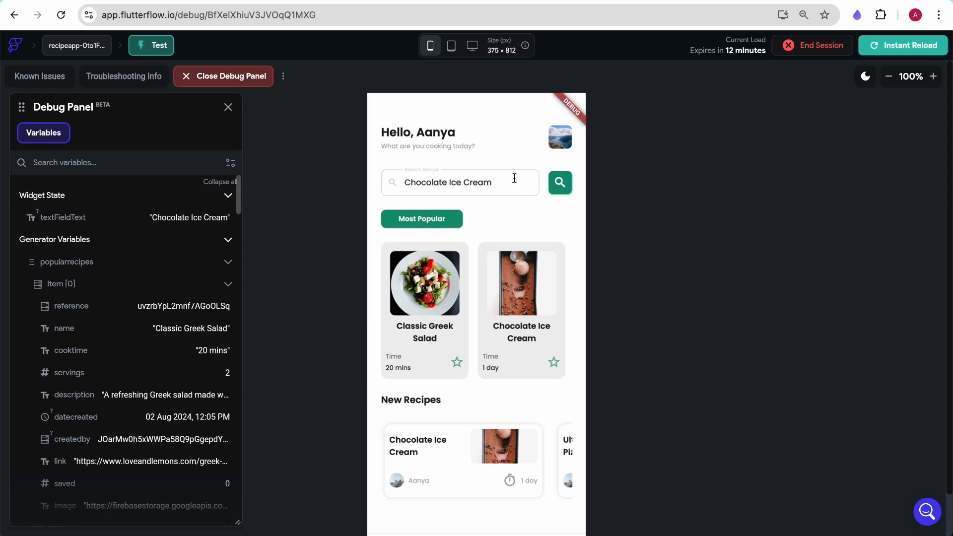
left_click(559, 183)
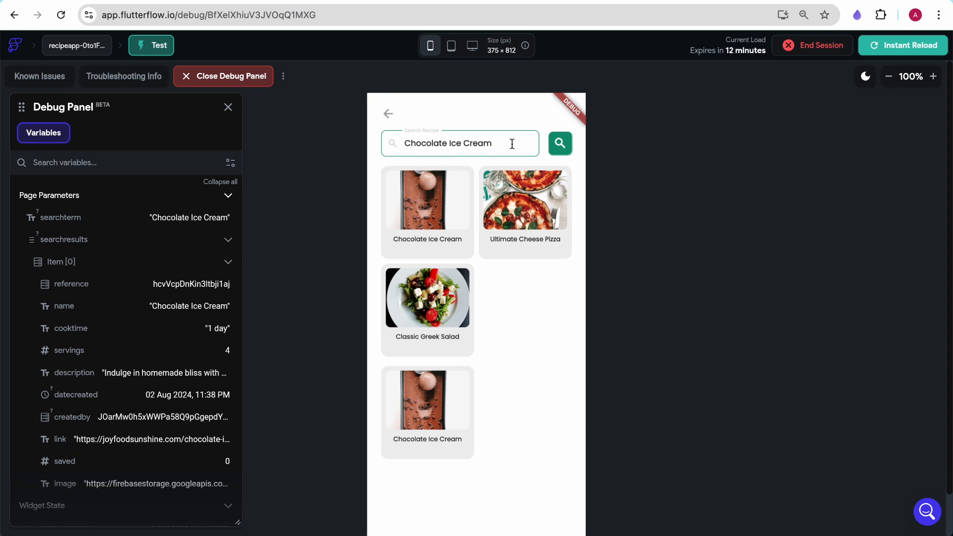
left_click_drag(512, 144, 393, 147)
left_click(421, 141)
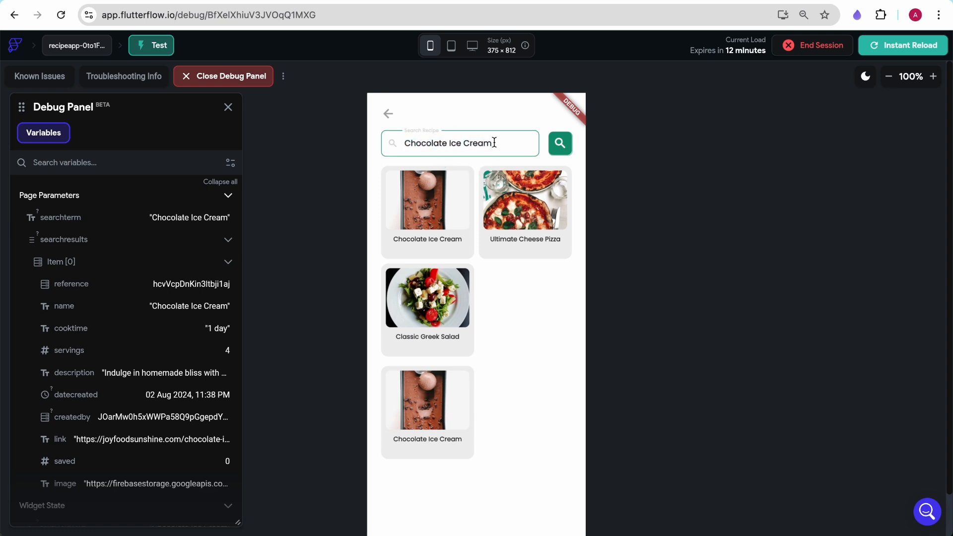
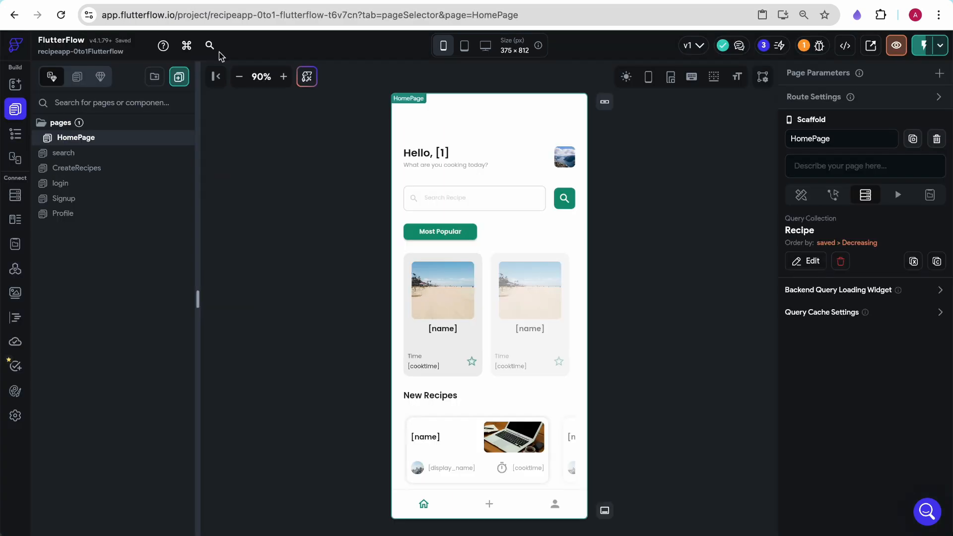
- Open the search page's widget tree and select the nosearch container
left_click(70, 154)
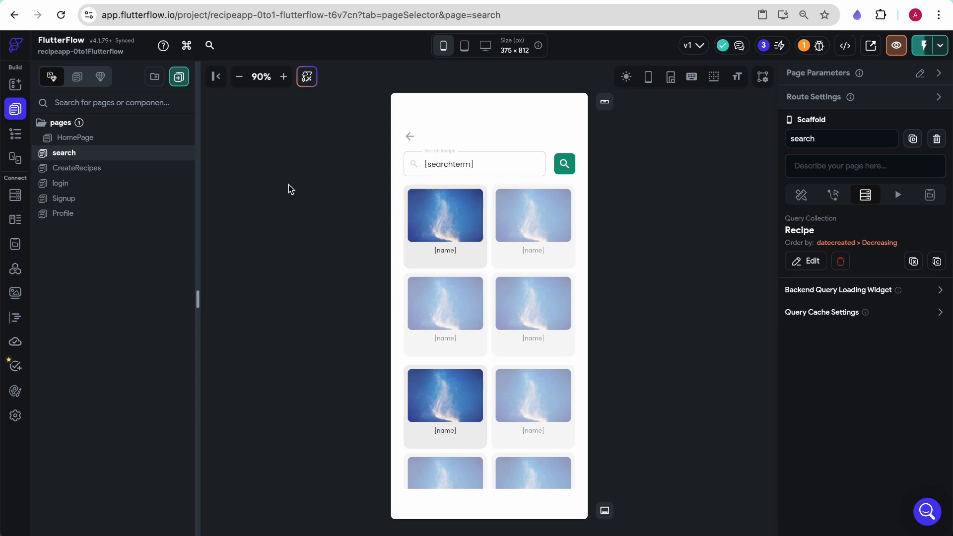
left_click(16, 134)
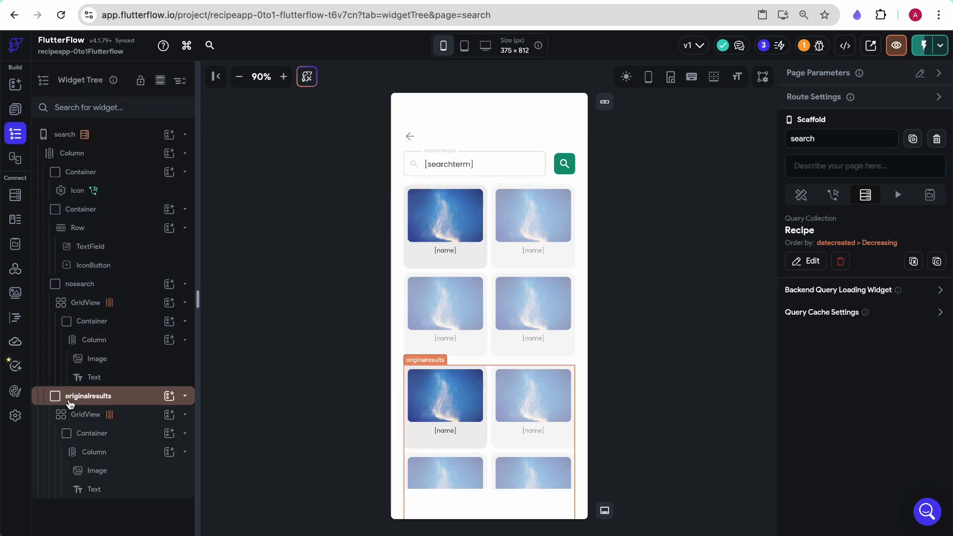
left_click(127, 285)
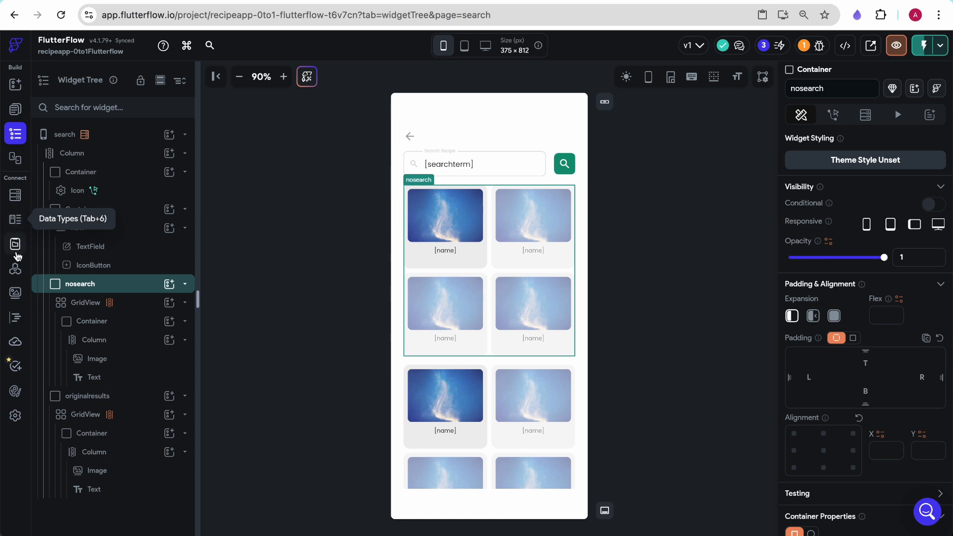
- Create a persisted Boolean app state variable named searchactive
left_click(16, 254)
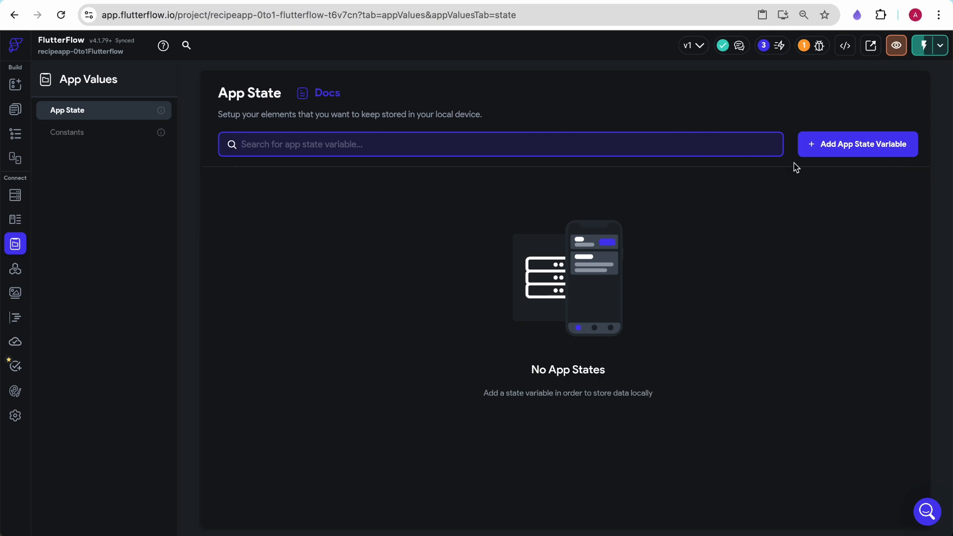
left_click(815, 151)
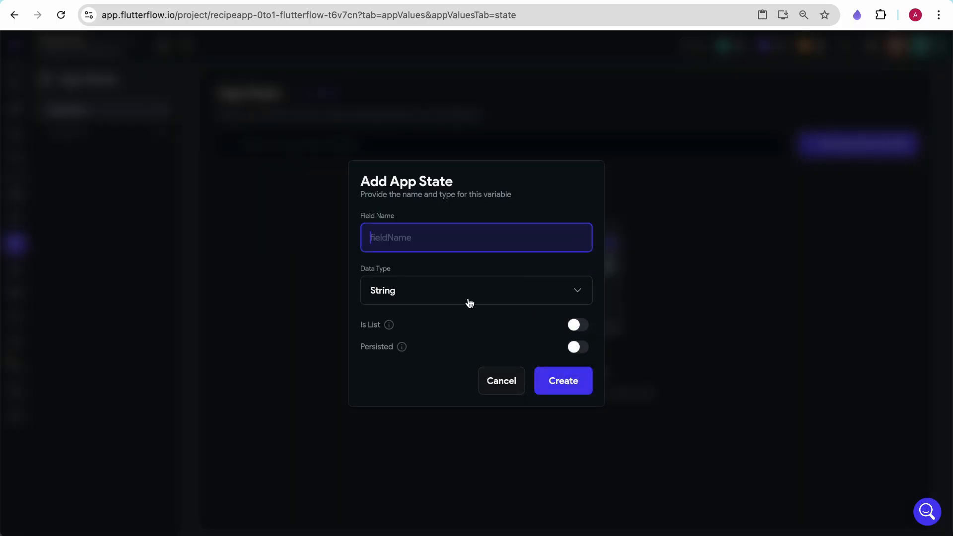
type("searchactive")
left_click(511, 306)
left_click(397, 209)
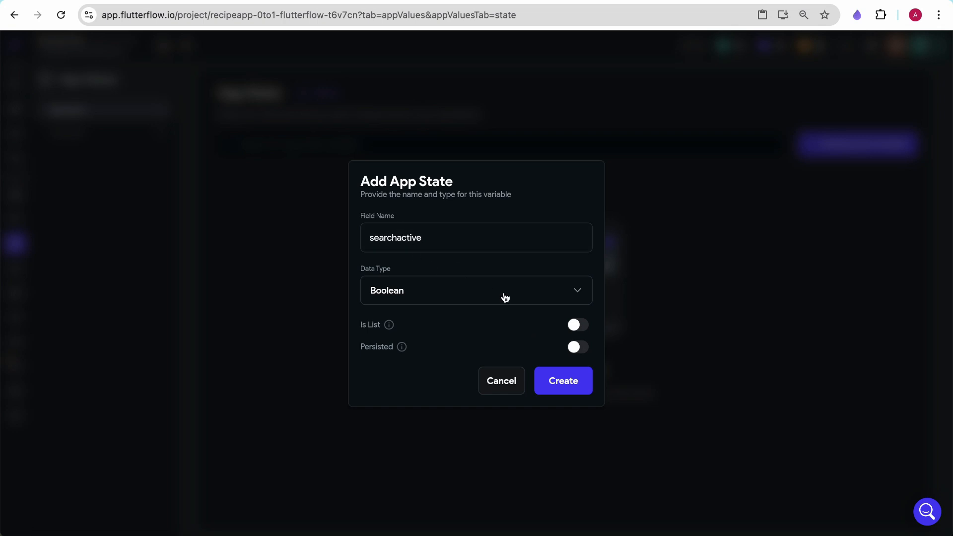
left_click(575, 350)
left_click(582, 390)
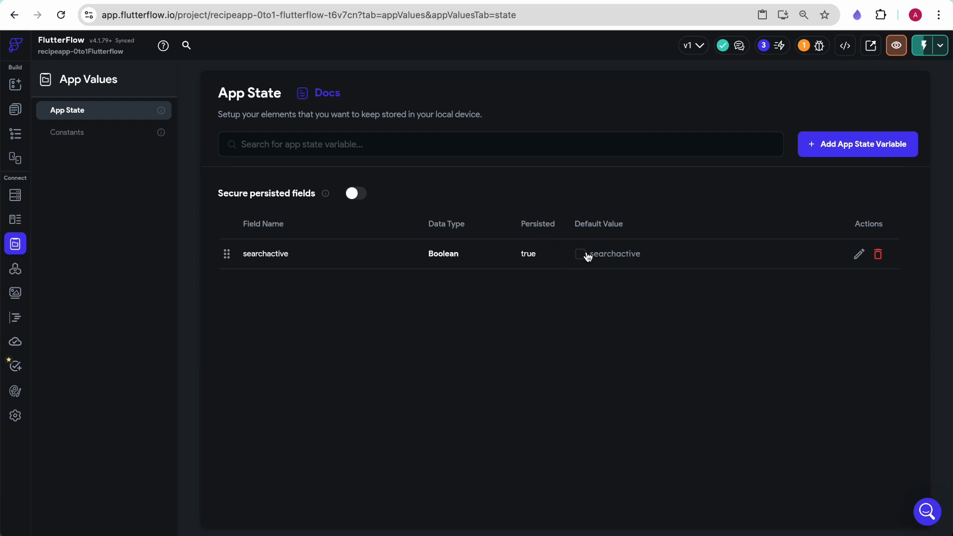
- Make the nosearch container conditionally visible on the opposite of the searchactive app state
left_click(15, 84)
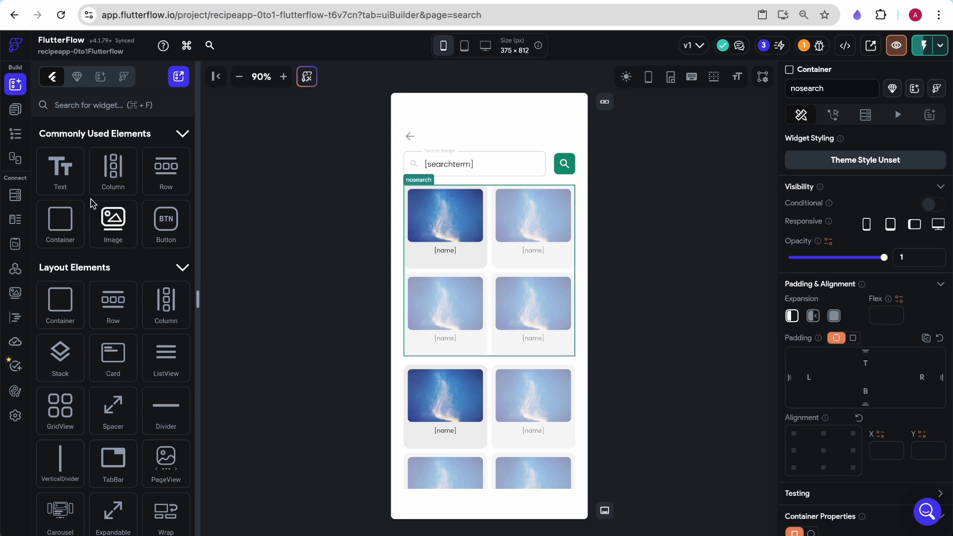
left_click(15, 134)
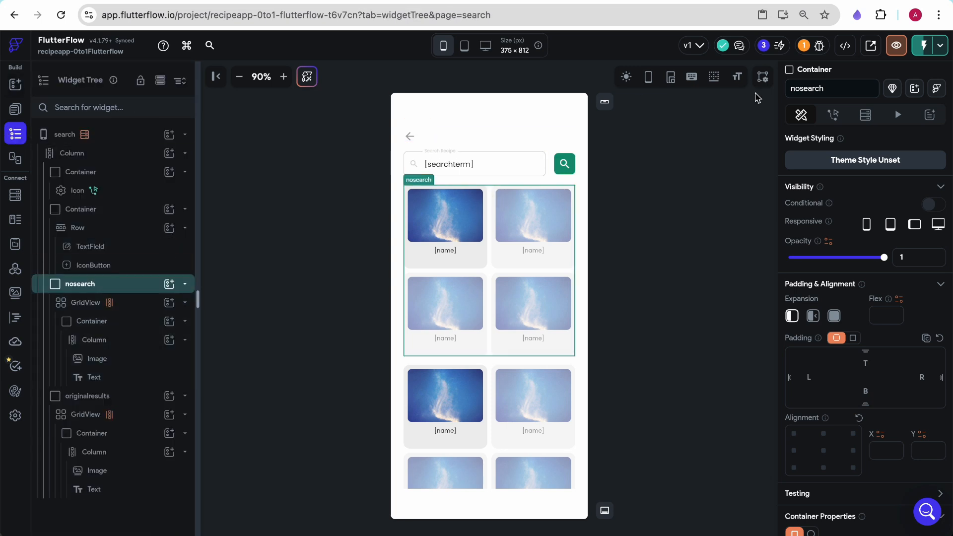
left_click(833, 115)
left_click(802, 115)
left_click(936, 205)
left_click(800, 227)
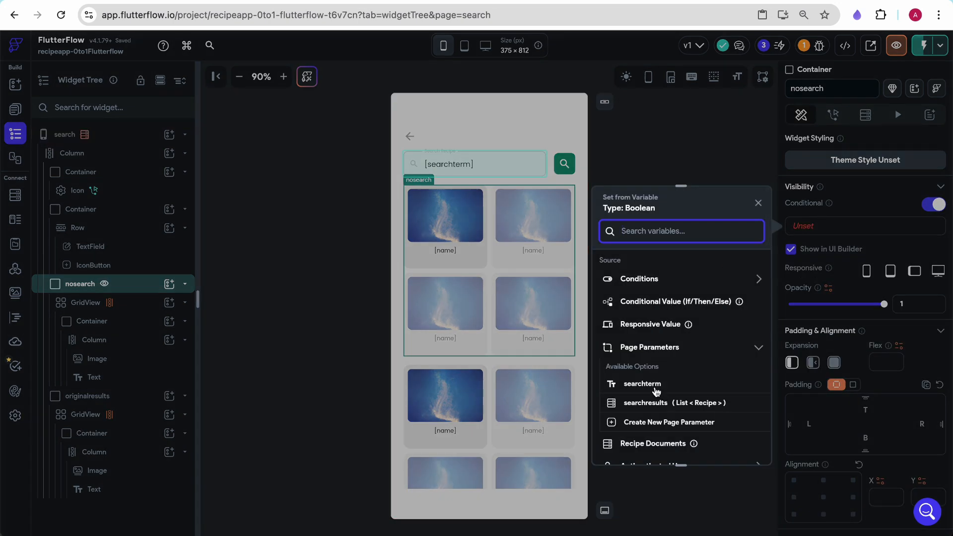
type("page")
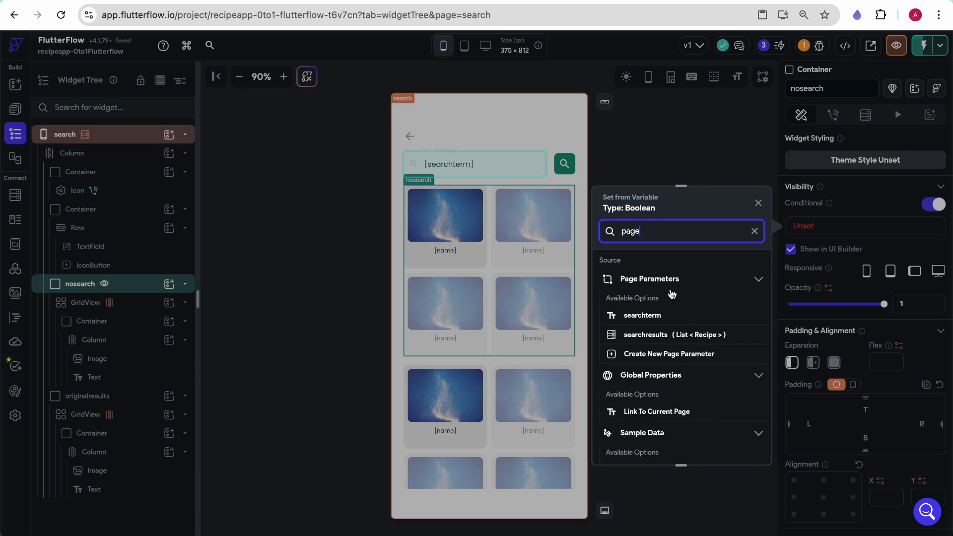
scroll(660, 397, "down", 1)
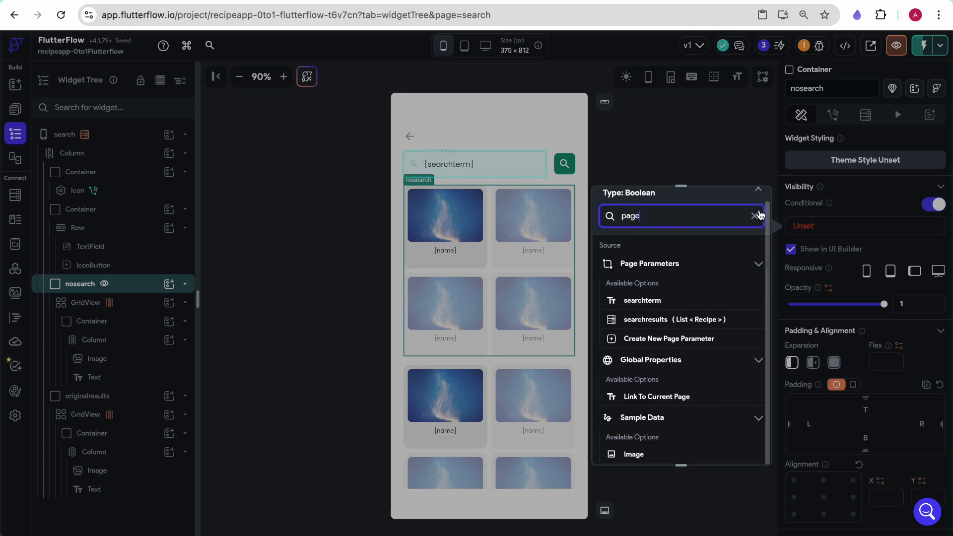
left_click(755, 216)
type("app")
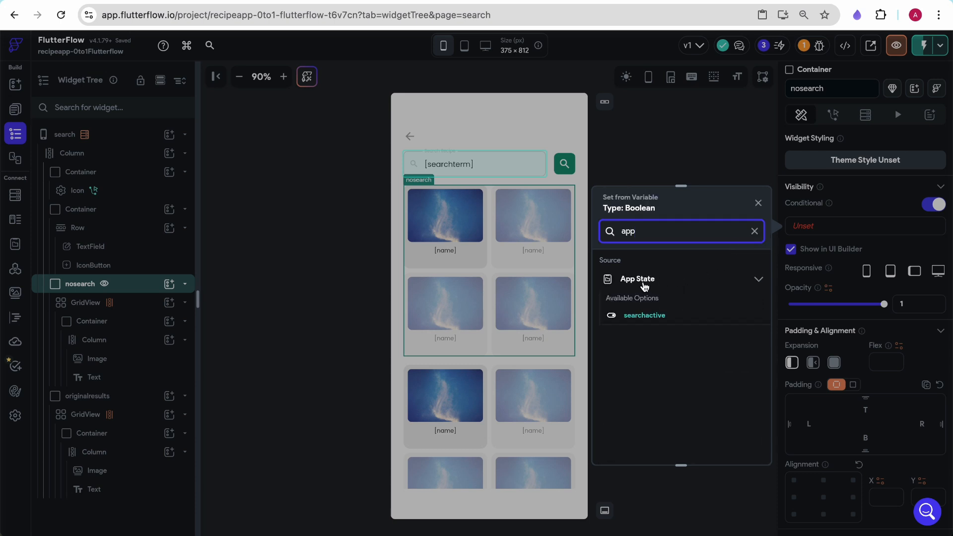
left_click(646, 316)
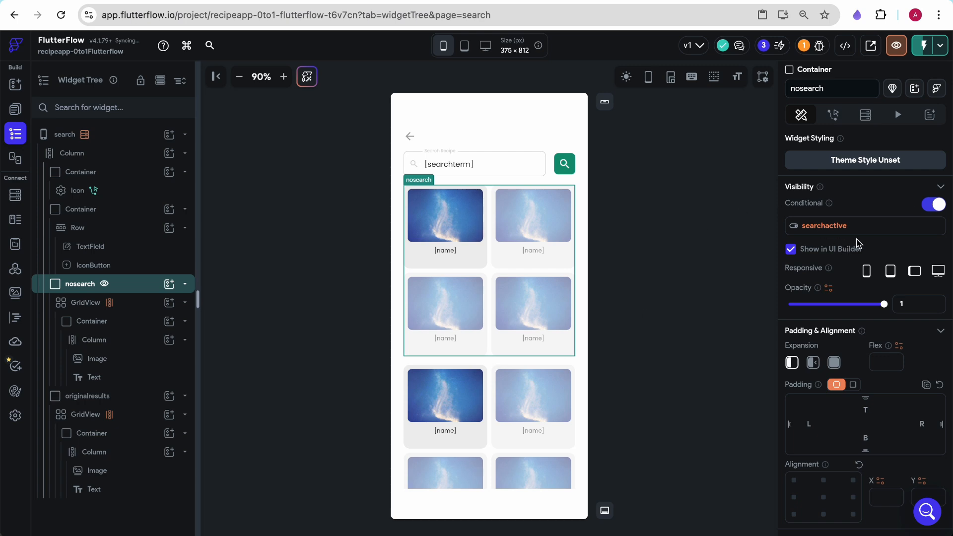
left_click(825, 227)
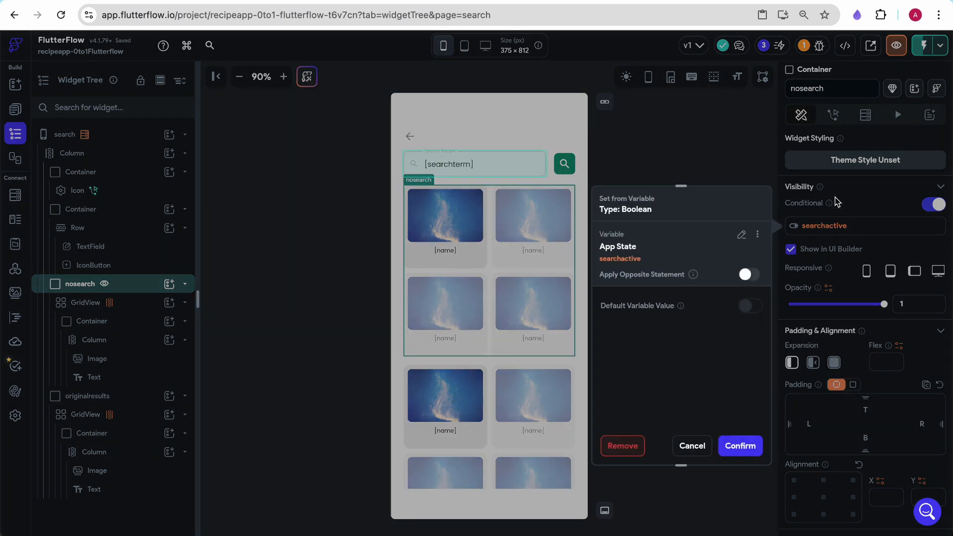
left_click(751, 274)
left_click(741, 445)
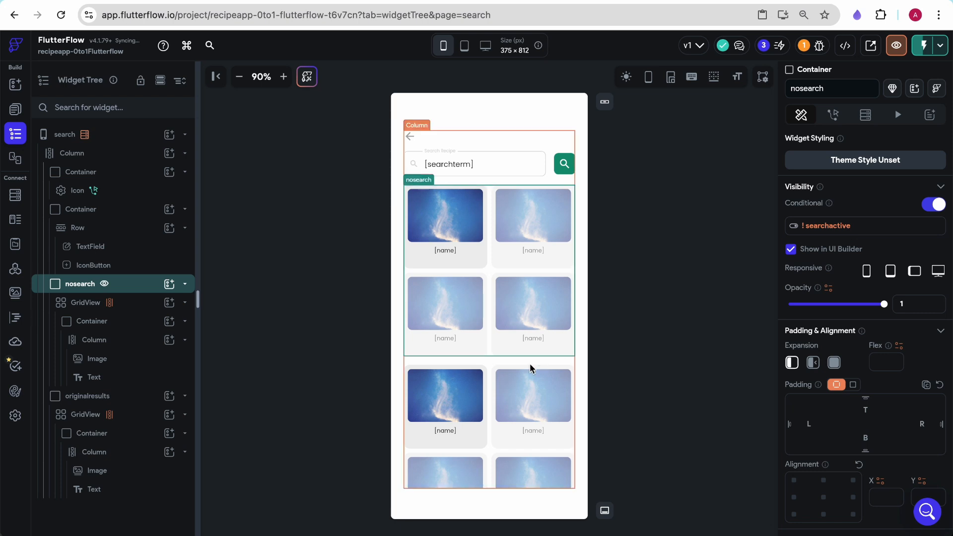
- Make the originalresults container conditionally visible on the searchactive app state
left_click(494, 370)
left_click(94, 397)
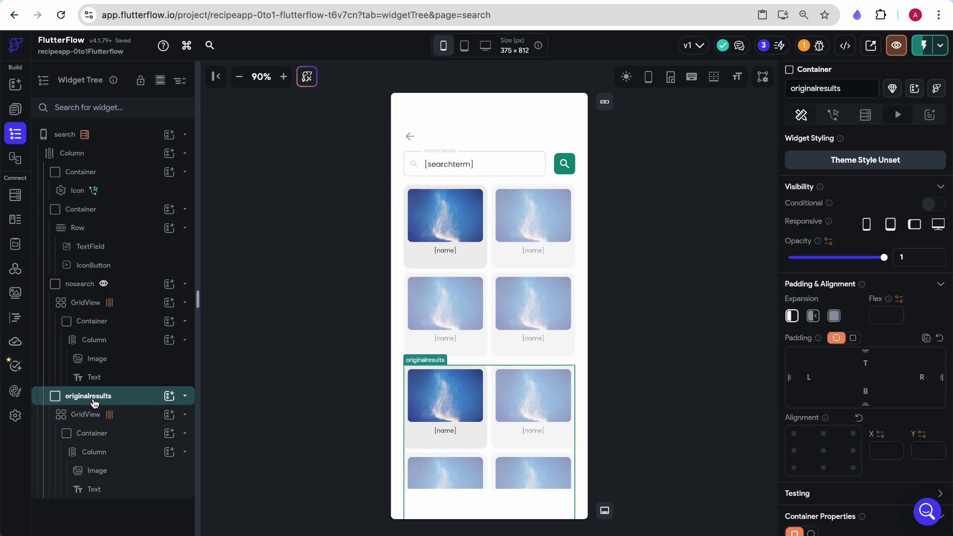
left_click(930, 207)
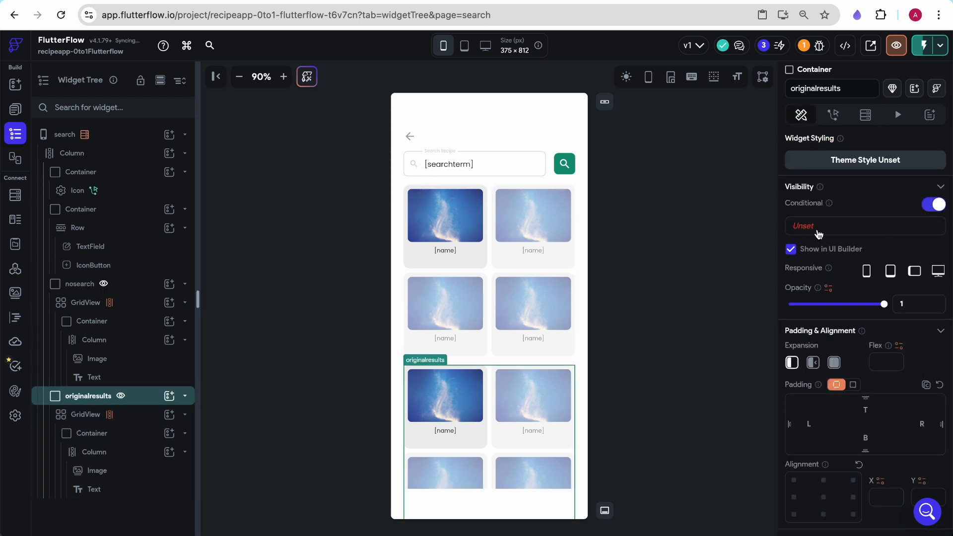
left_click(796, 229)
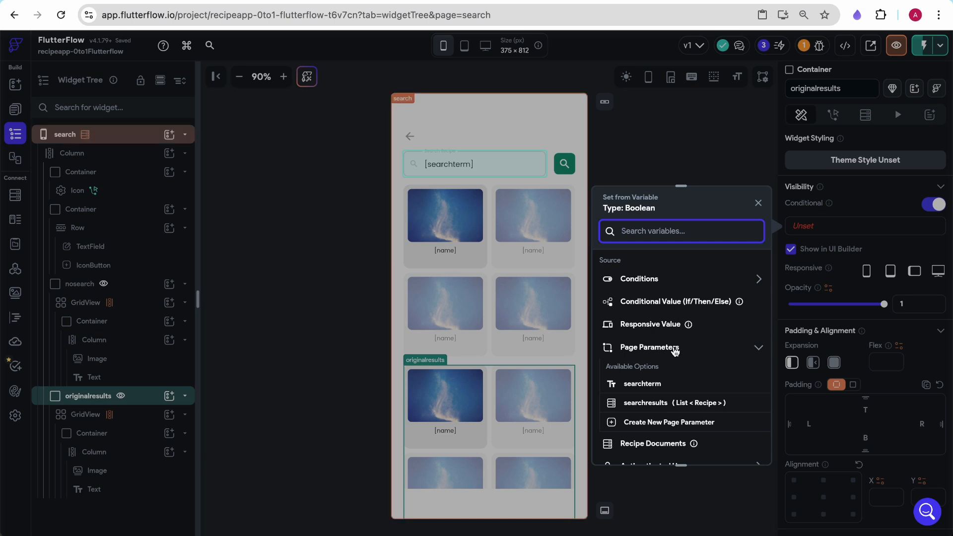
type("app")
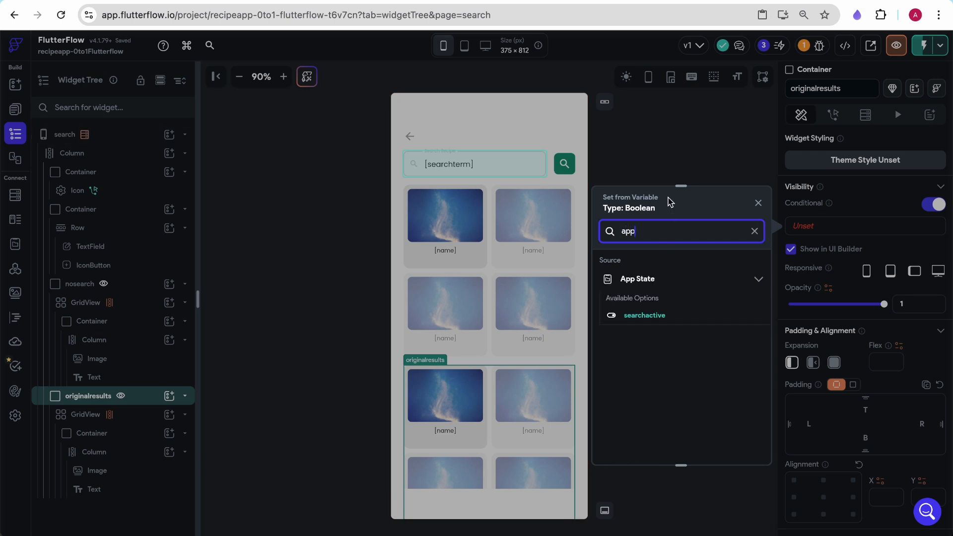
left_click(645, 316)
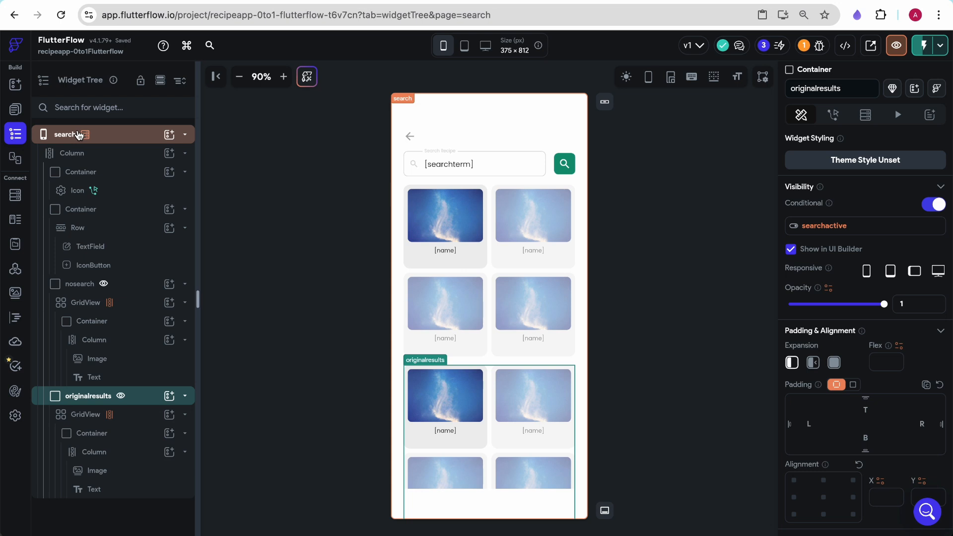
- Add an On Page Load action to the search page that performs Update App State
left_click(78, 134)
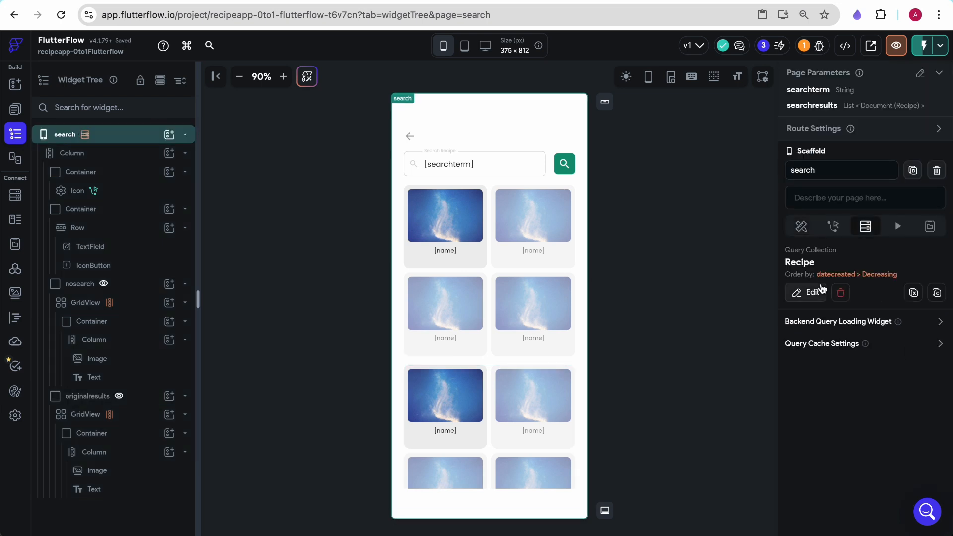
left_click(833, 226)
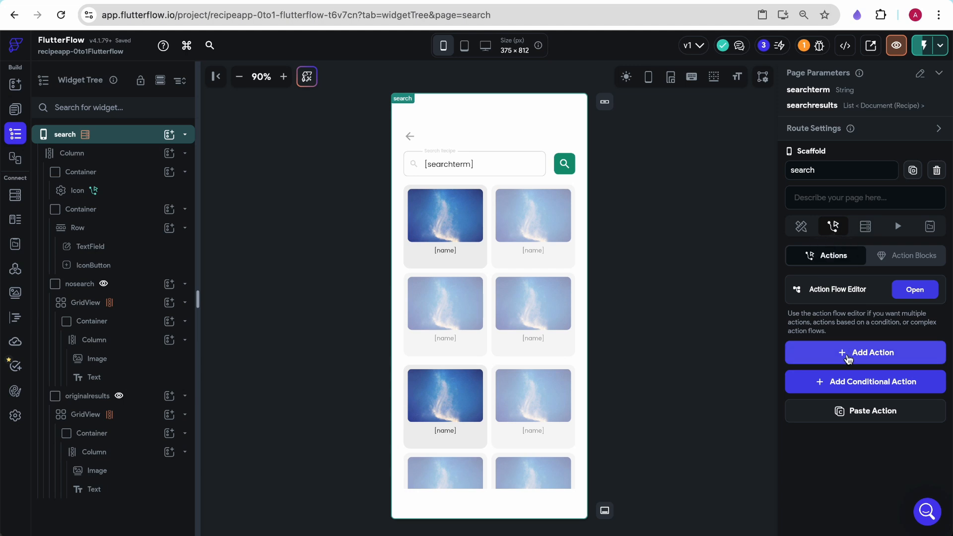
left_click(849, 355)
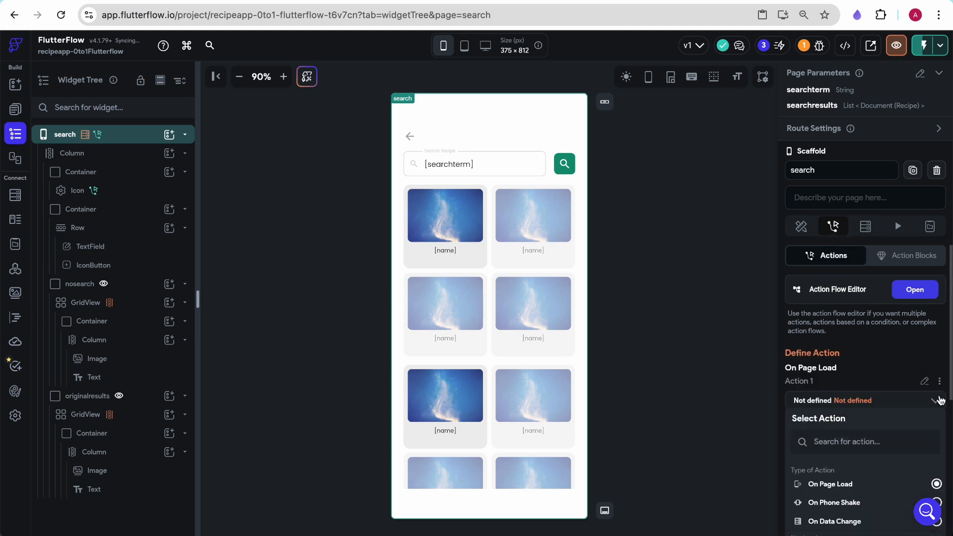
left_click(838, 436)
type("searcg")
scroll(866, 445, "down", 2)
key("BackSpace")
key("BackSpace")
key("BackSpace")
key("BackSpace")
key("BackSpace")
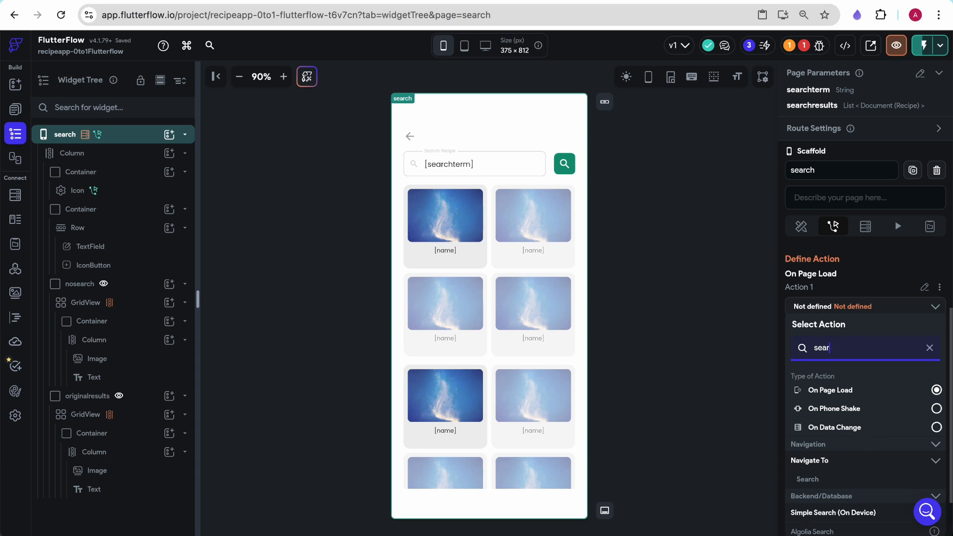
key("BackSpace")
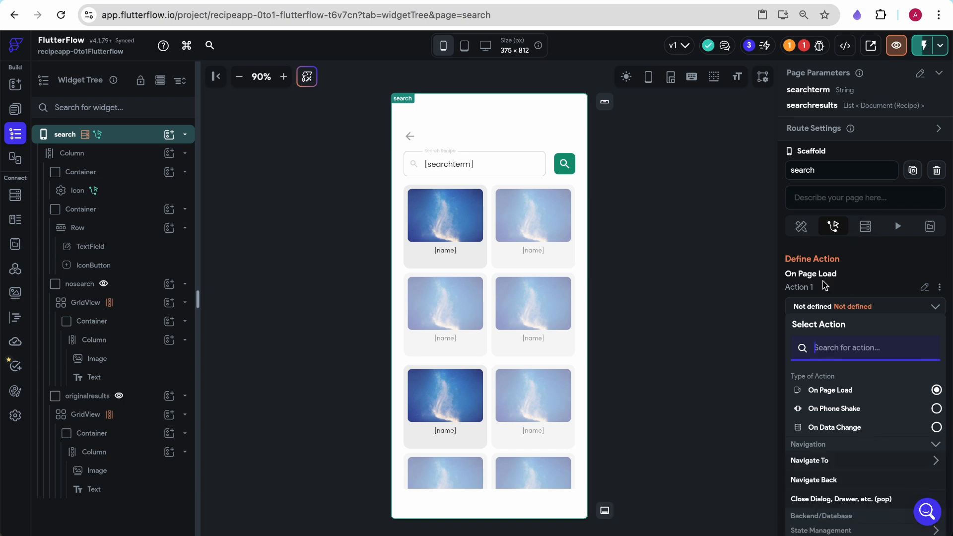
type("app")
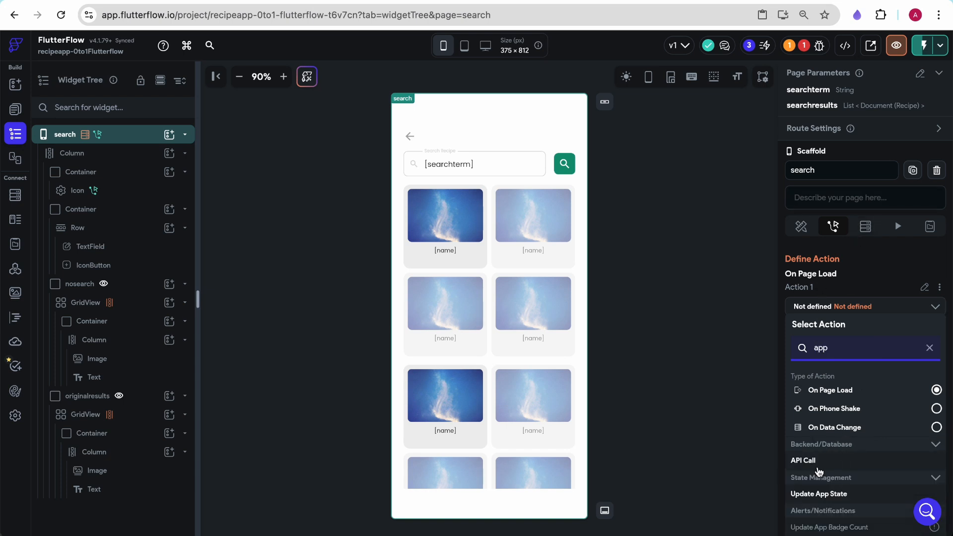
scroll(844, 442, "down", 2)
left_click(830, 414)
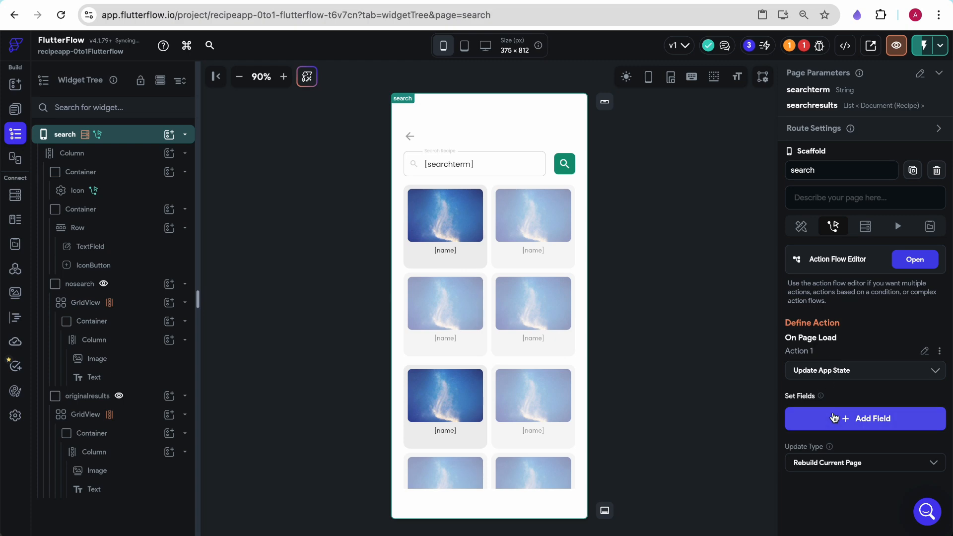
- Add the searchactive field to the page load's Update App State action
left_click(835, 417)
left_click(430, 222)
left_click(847, 372)
left_click(839, 378)
left_click(826, 415)
left_click(819, 388)
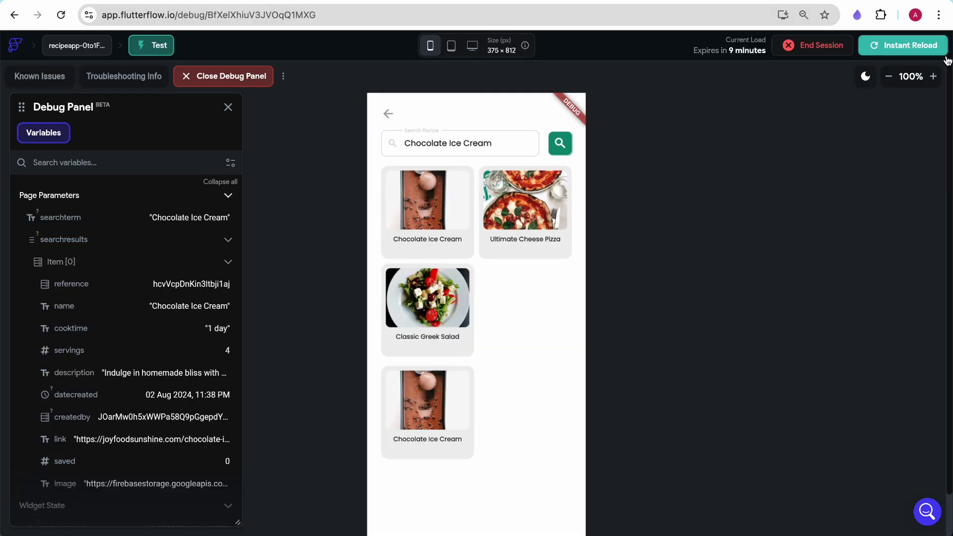
- Reload the test app and search for Chocolate Ice Cream from the HomePage, then search again on the search page
left_click(922, 39)
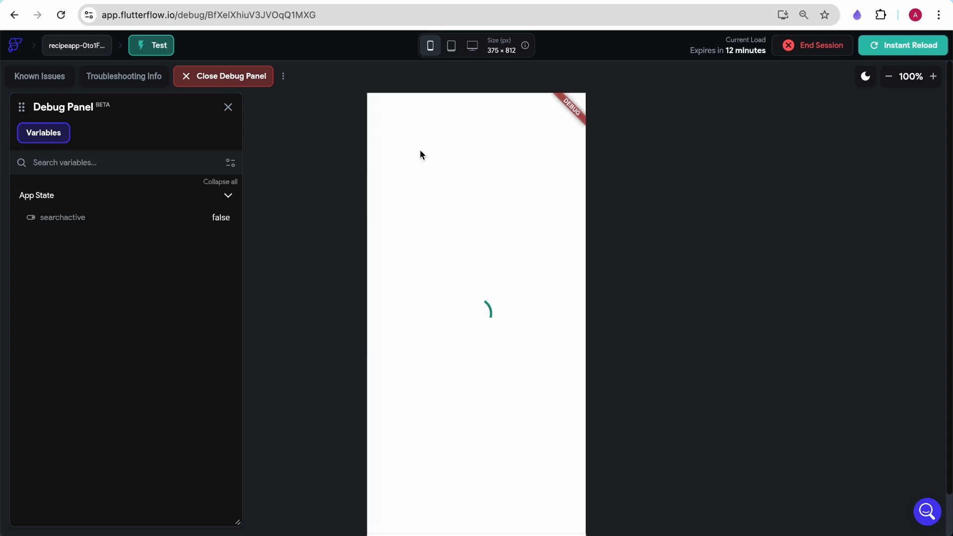
type("choc")
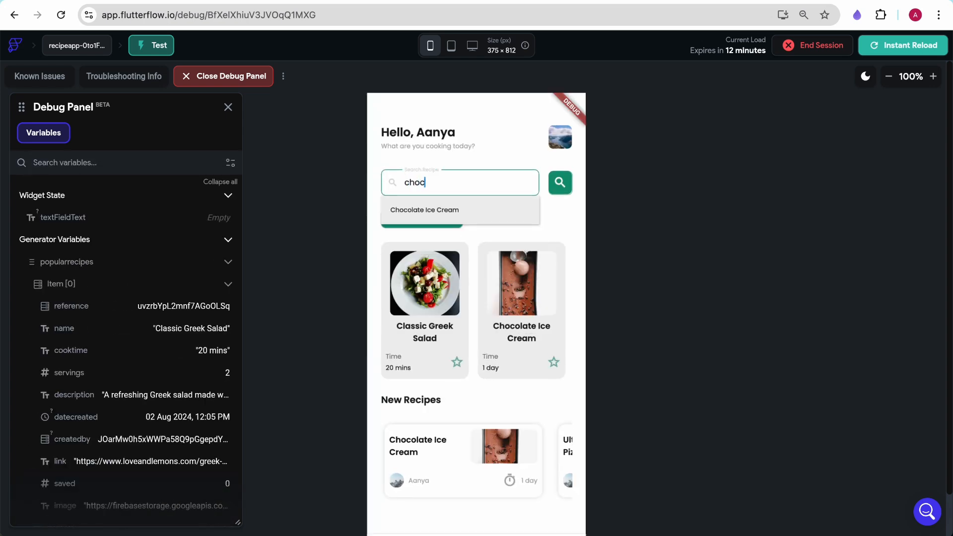
left_click(425, 209)
left_click(562, 183)
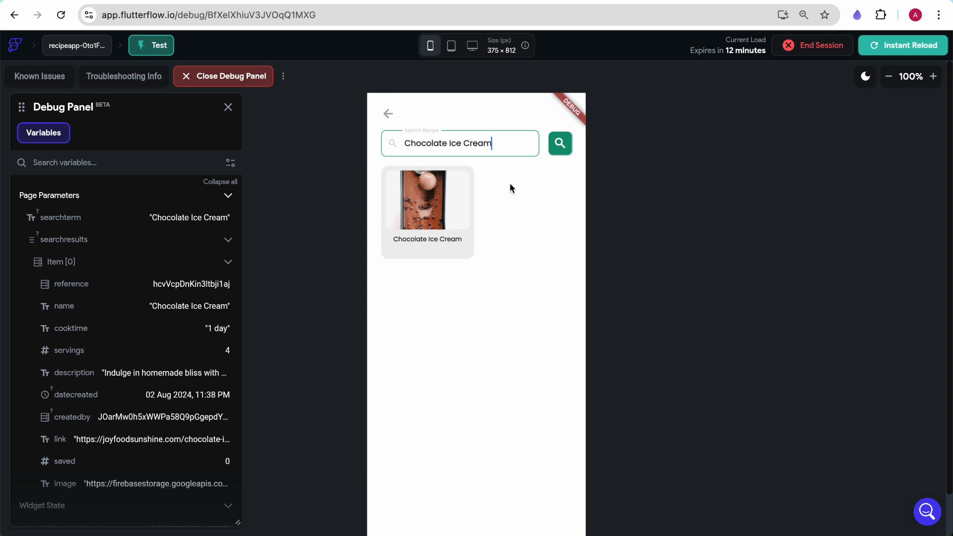
left_click(557, 149)
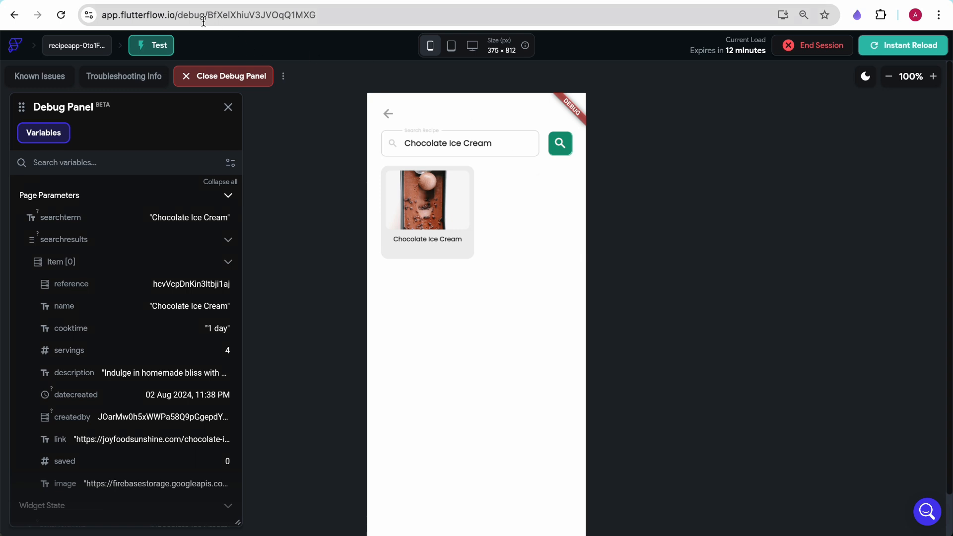
- Duplicate the search icon button inside the search row and change the copy's icon to Clear
left_click(173, 0)
left_click(567, 163)
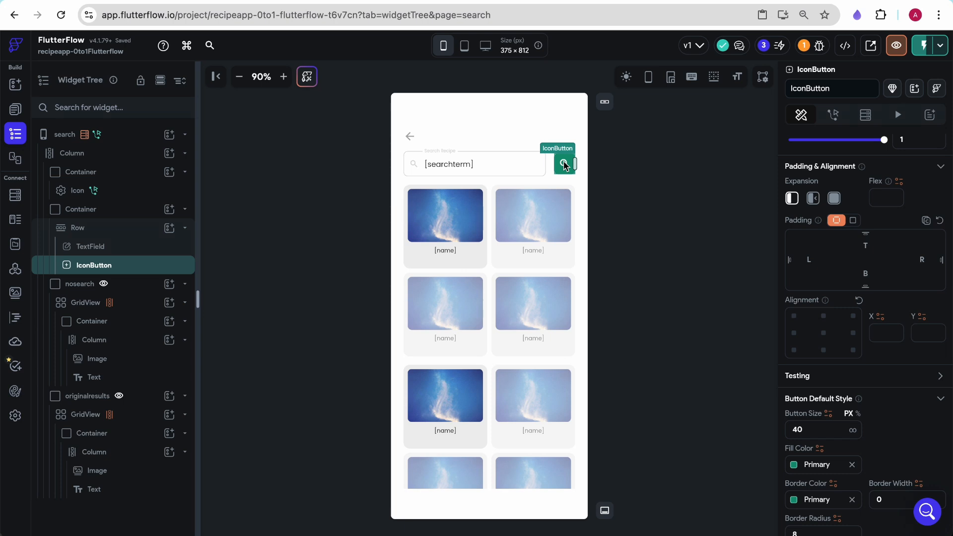
key("ctrl+c")
key("ctrl+v")
left_click(553, 165)
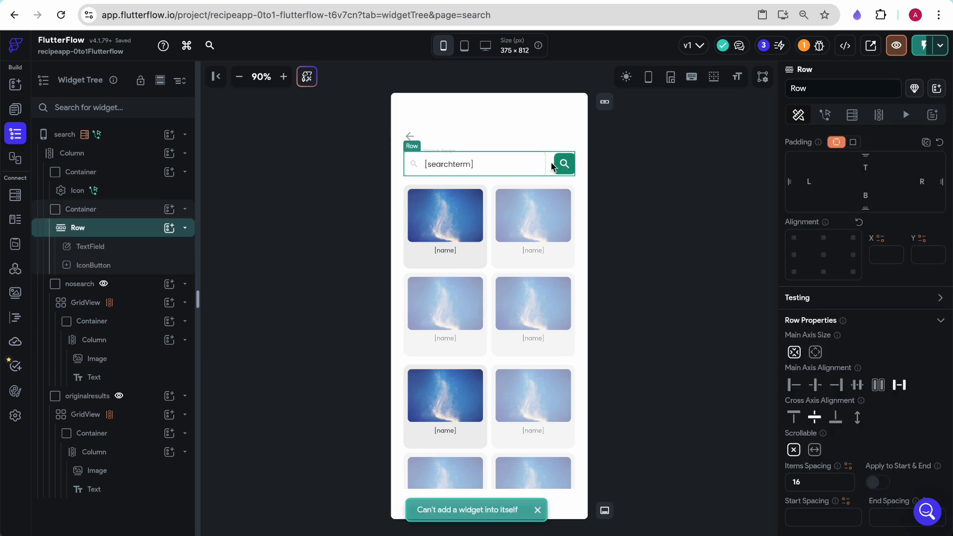
key("ctrl+v")
left_click(539, 166)
scroll(889, 348, "down", 5)
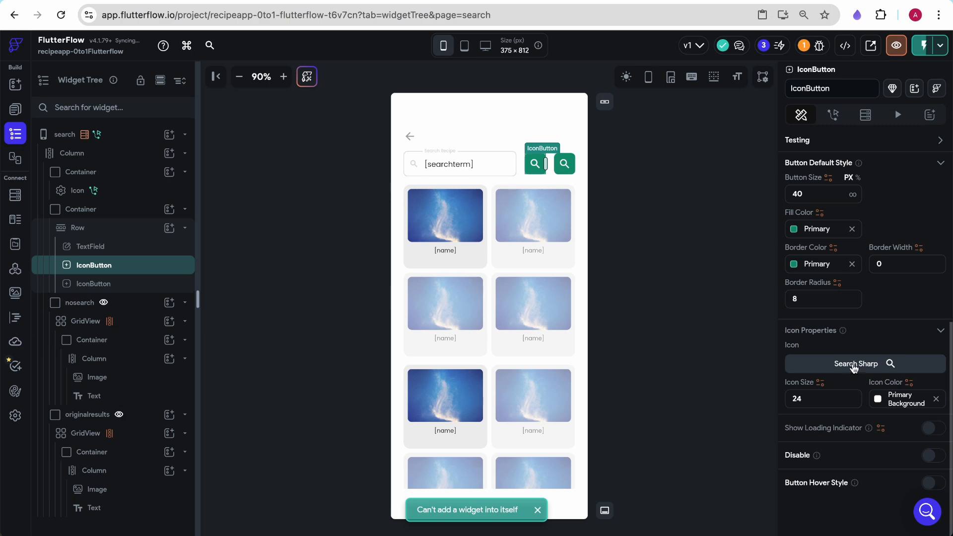
left_click(855, 364)
type("clear")
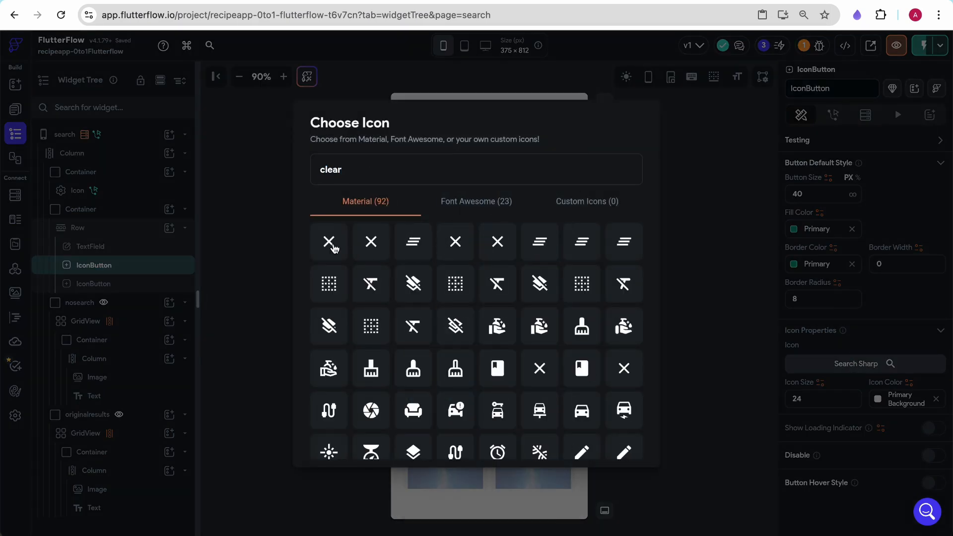
left_click(330, 242)
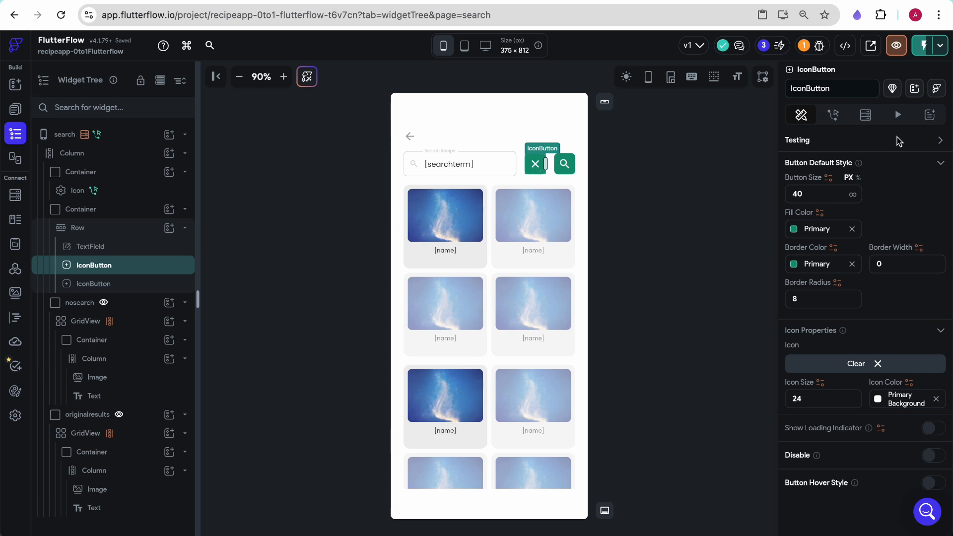
- Make the clear button conditionally visible on the searchactive app state
scroll(832, 179, "up", 5)
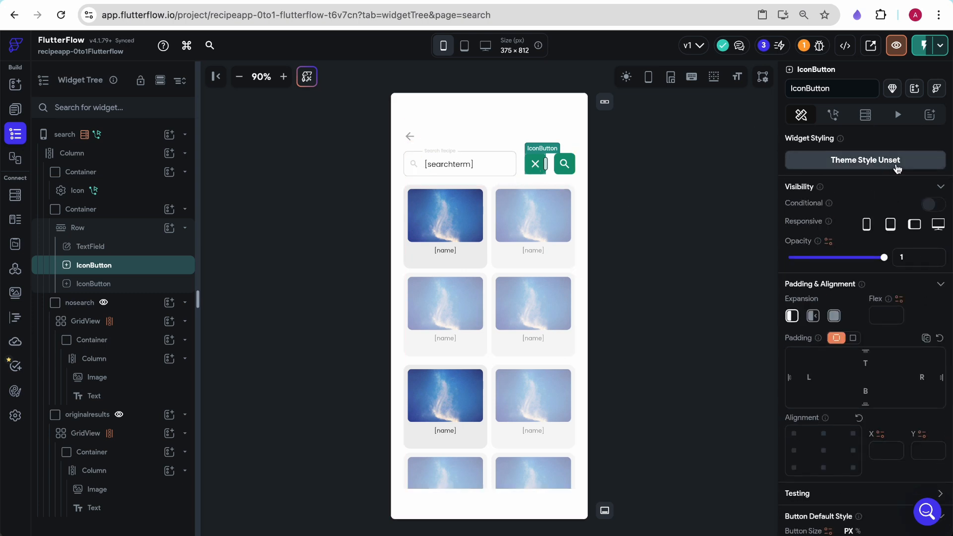
left_click(934, 204)
left_click(815, 228)
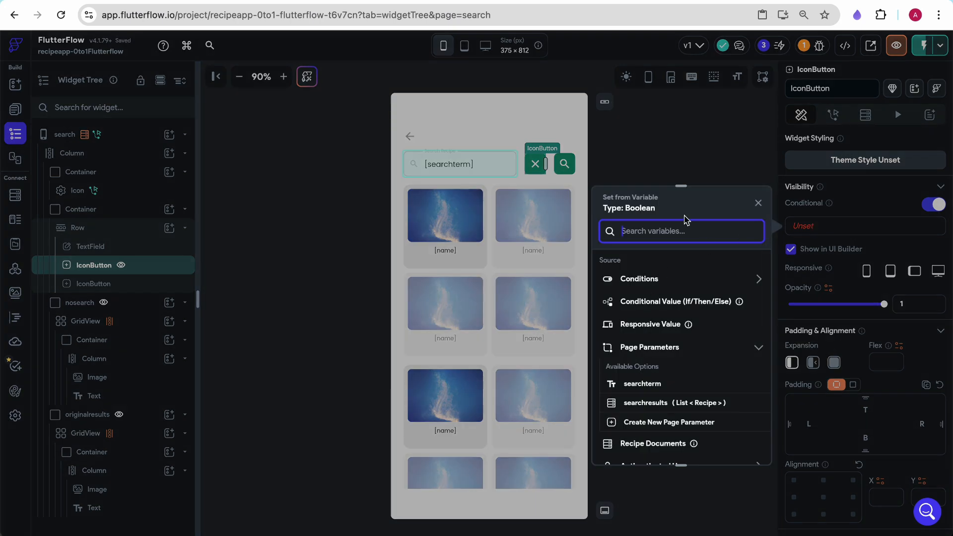
type("app")
left_click(643, 315)
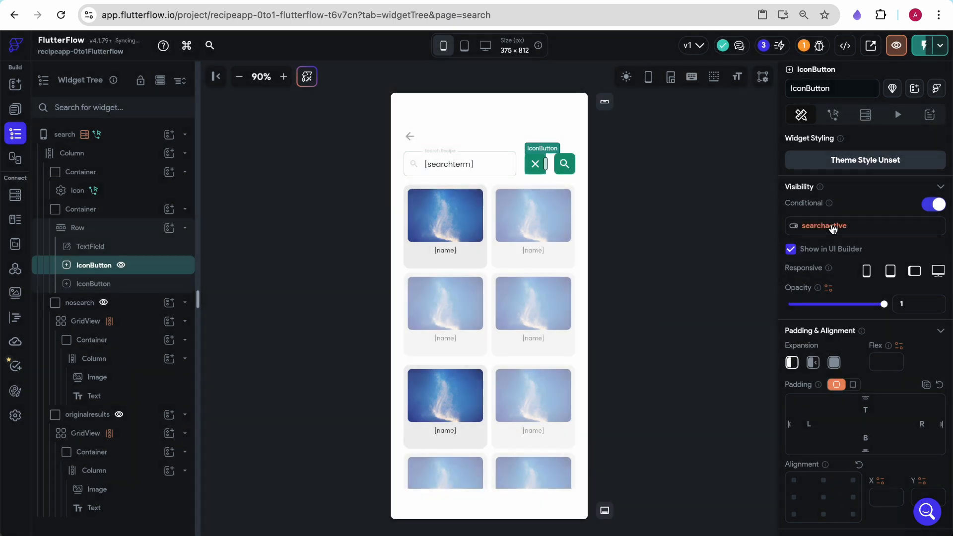
- Make the search button conditionally visible on searchactive with Apply Opposite Statement enabled
left_click(564, 164)
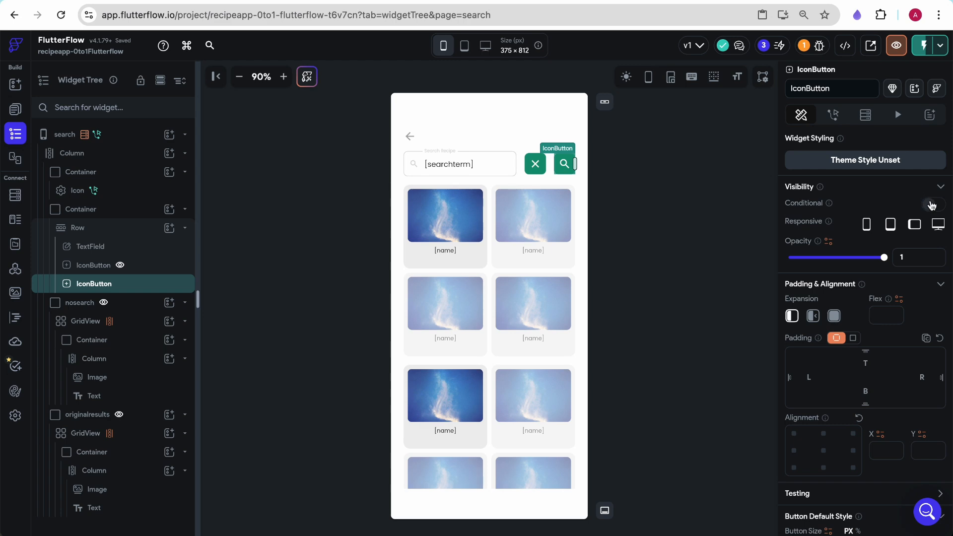
left_click(934, 204)
left_click(813, 228)
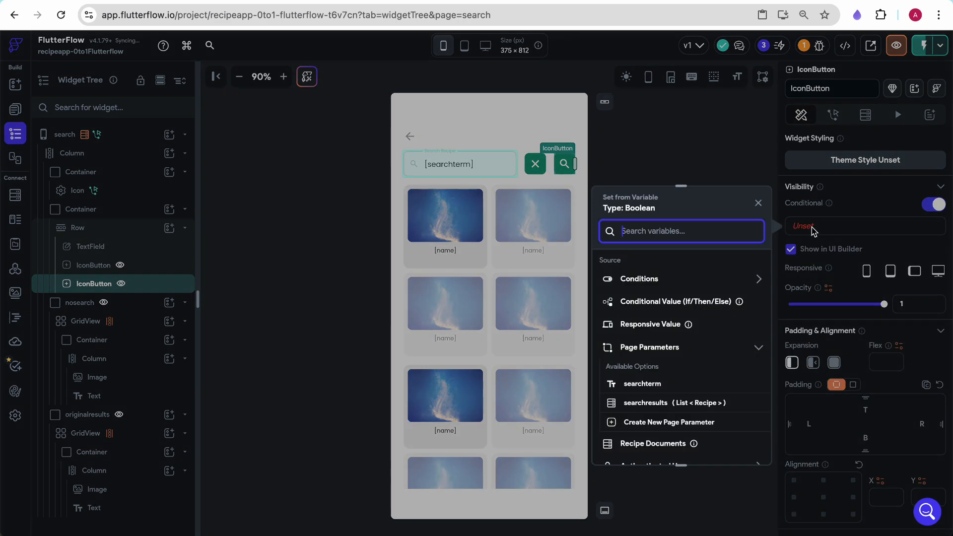
type("app")
left_click(641, 317)
left_click(824, 226)
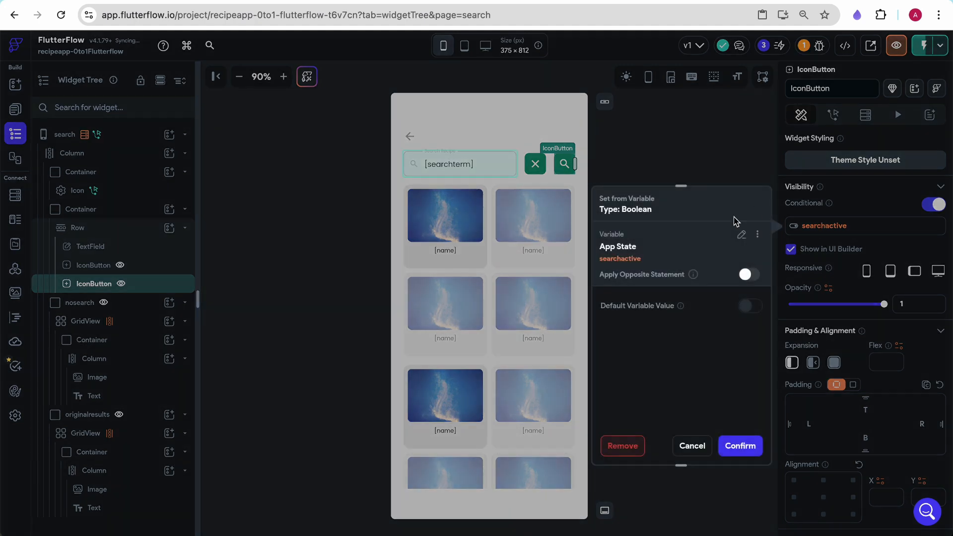
left_click(748, 274)
left_click(741, 446)
- Give the clear button an On Tap Clear Text Fields/Pin Codes action that clears TextField_1
left_click(681, 267)
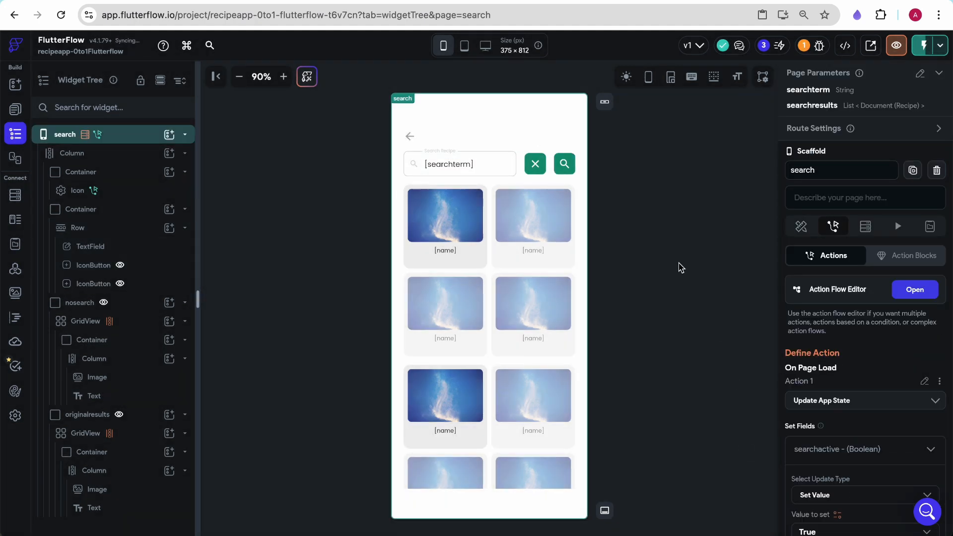
left_click(539, 172)
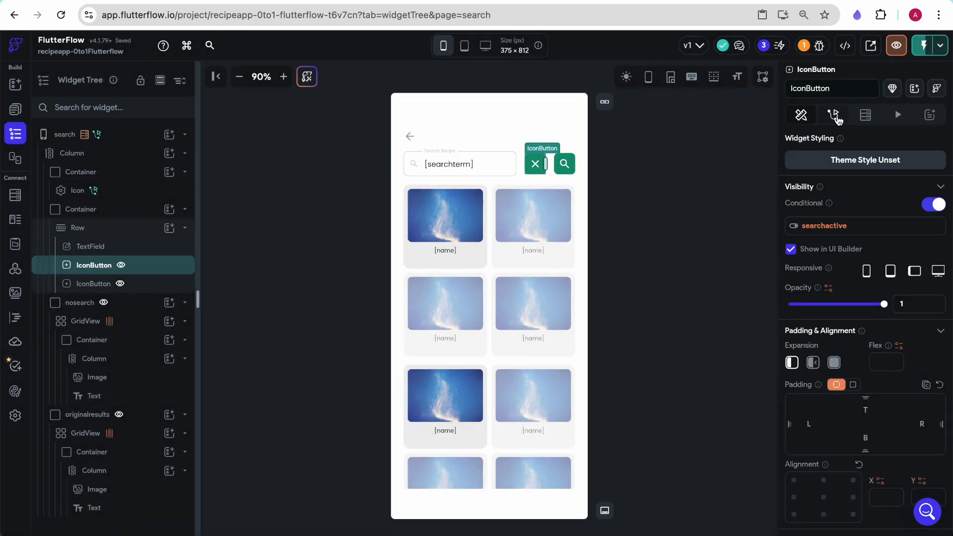
left_click(844, 120)
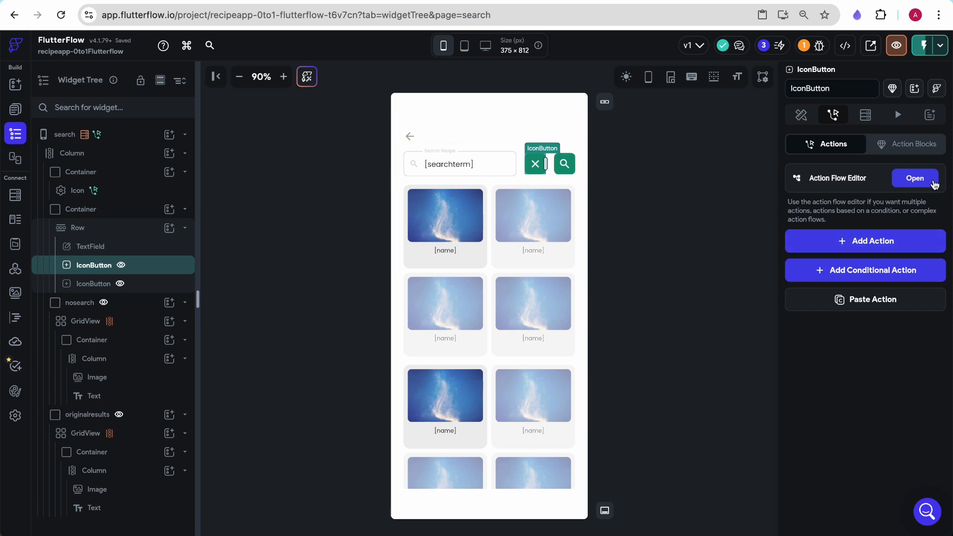
left_click(934, 182)
left_click(363, 338)
left_click(766, 204)
type("clea")
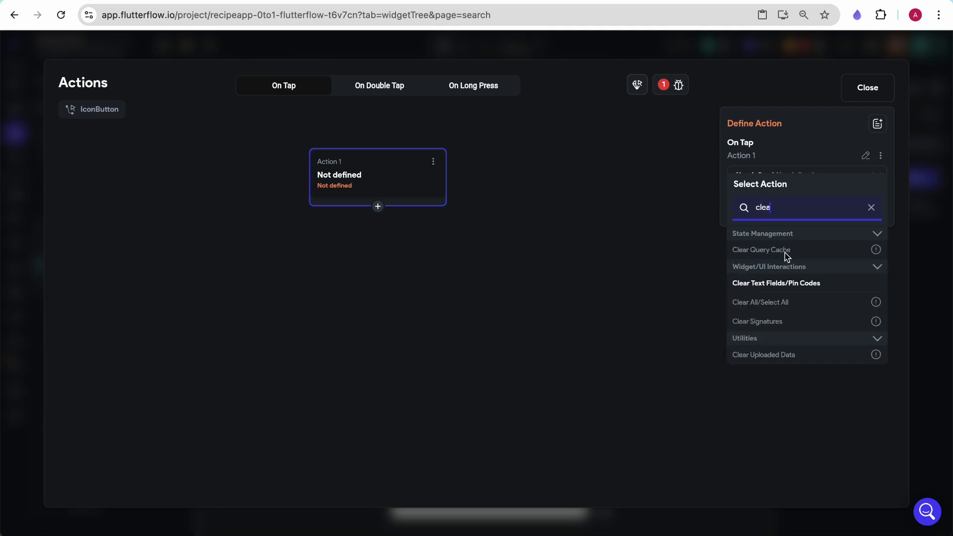
left_click(773, 287)
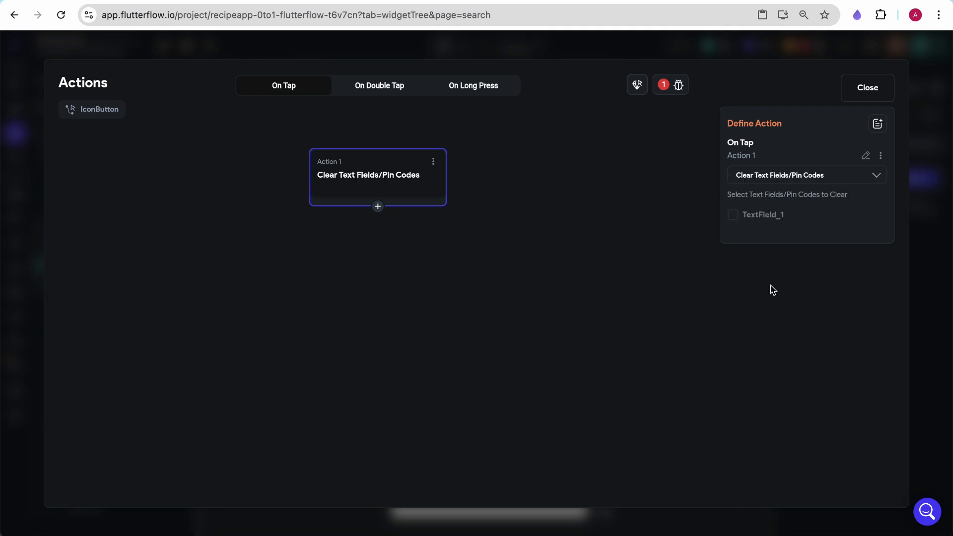
left_click(742, 216)
left_click(826, 176)
type("clear")
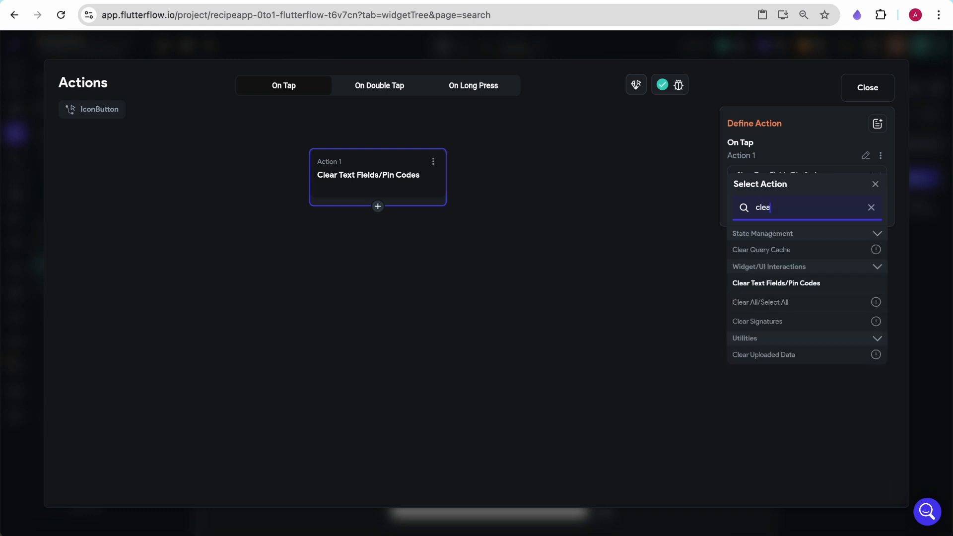
left_click(790, 283)
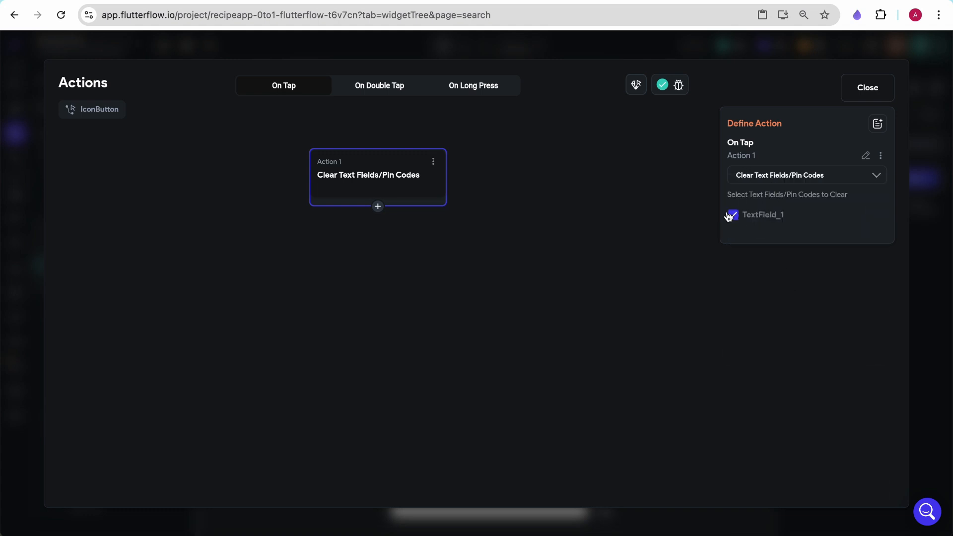
- Add a second On Tap action, Update App State, setting searchactive to False, and close the action editor
left_click(378, 206)
left_click(378, 230)
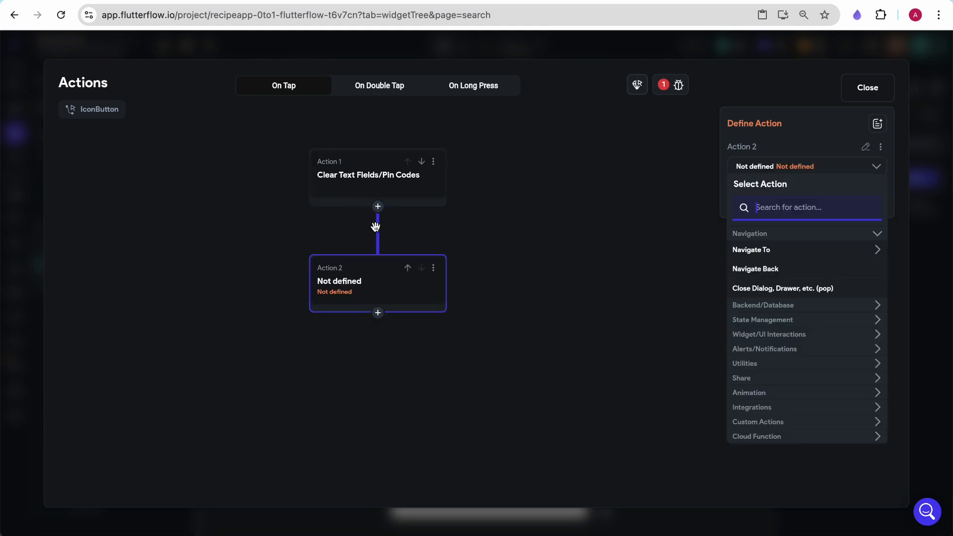
type("app")
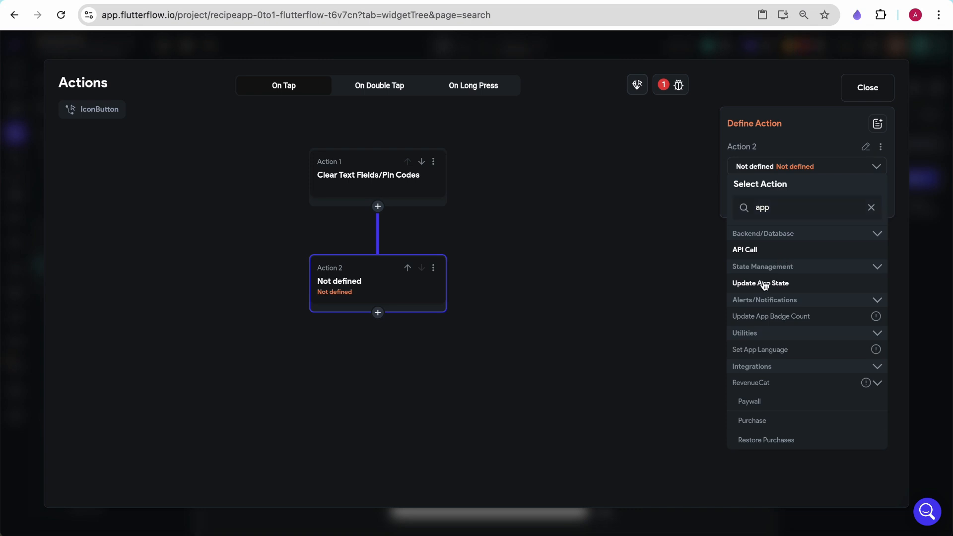
left_click(766, 282)
left_click(778, 223)
left_click(475, 227)
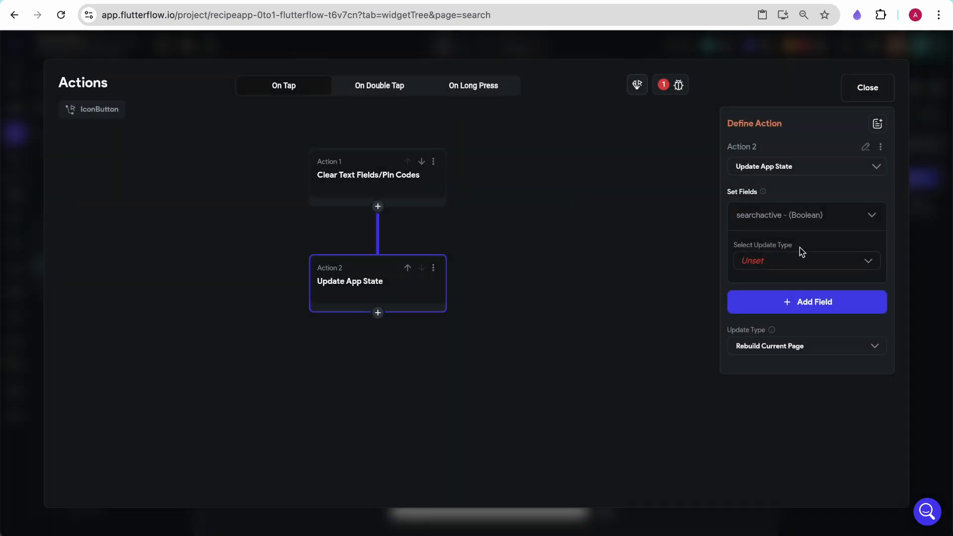
left_click(781, 261)
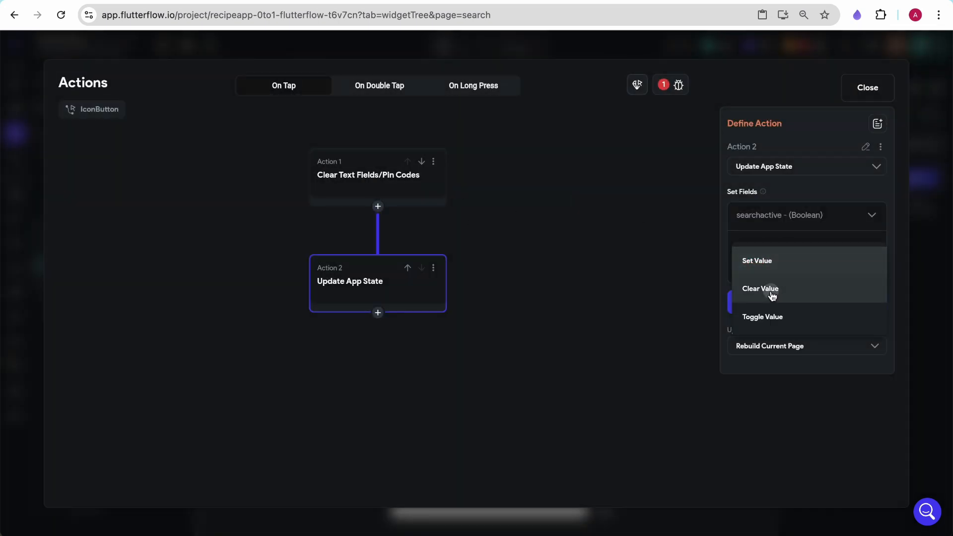
left_click(773, 290)
left_click(770, 261)
left_click(767, 259)
left_click(765, 258)
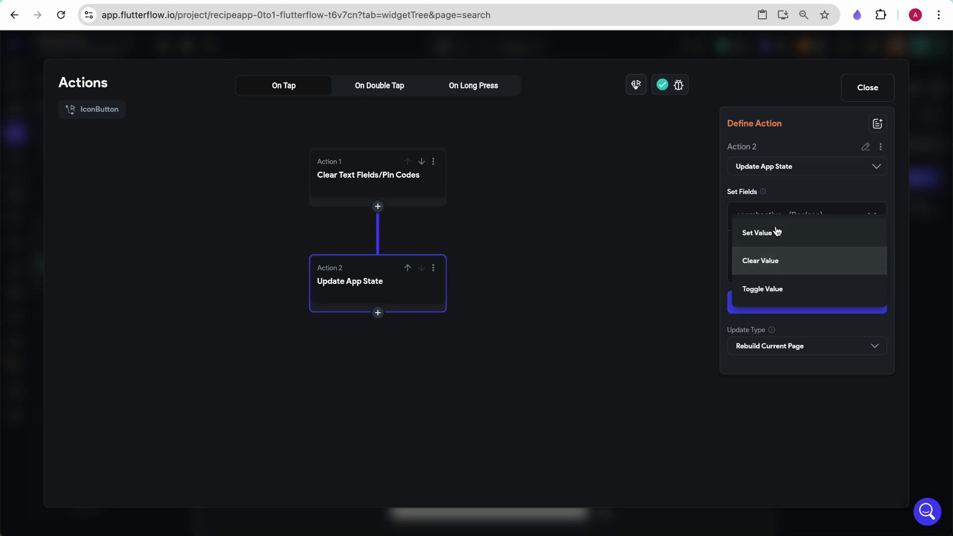
left_click(776, 232)
left_click(792, 299)
left_click(765, 298)
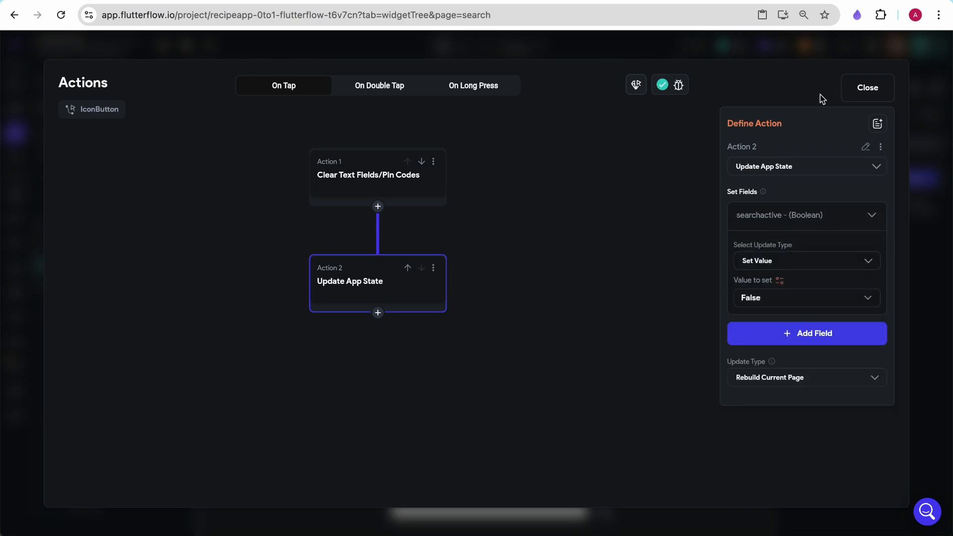
left_click(867, 89)
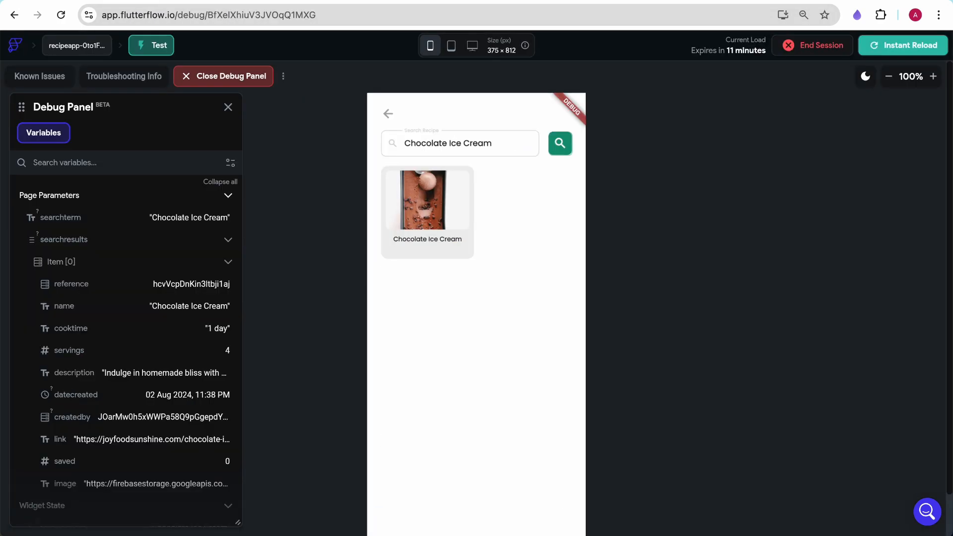
- Reload the test app, search for Classic Greek Salad from the HomePage, then clear the search
left_click(911, 44)
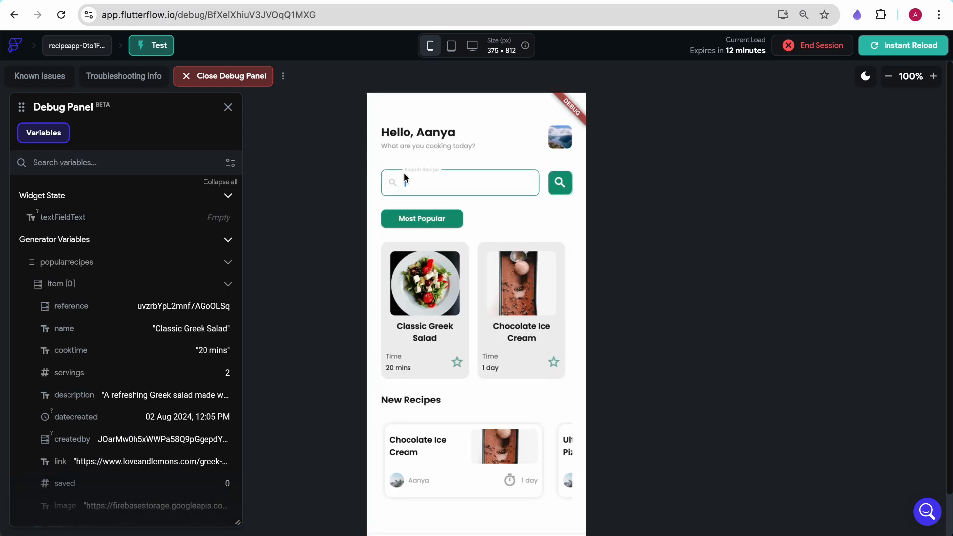
type("classic")
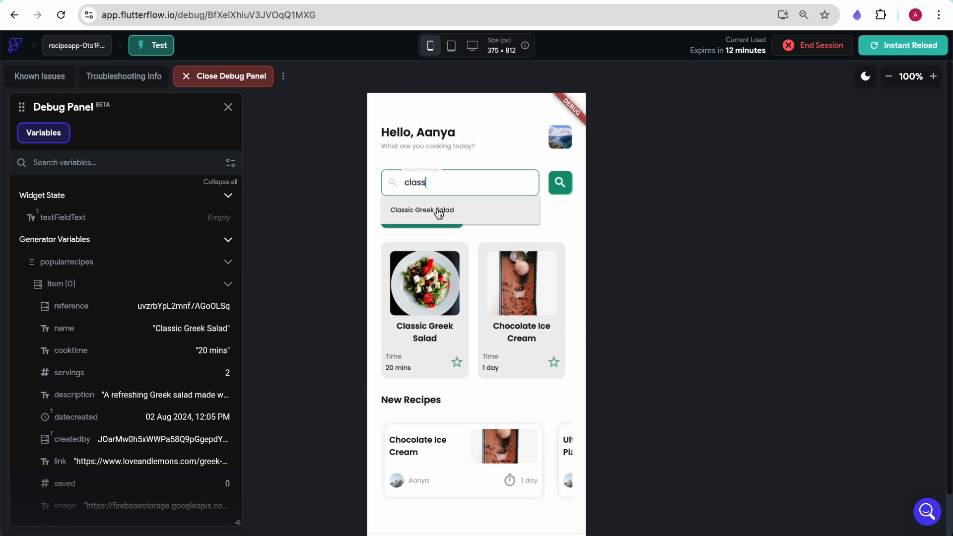
left_click(439, 215)
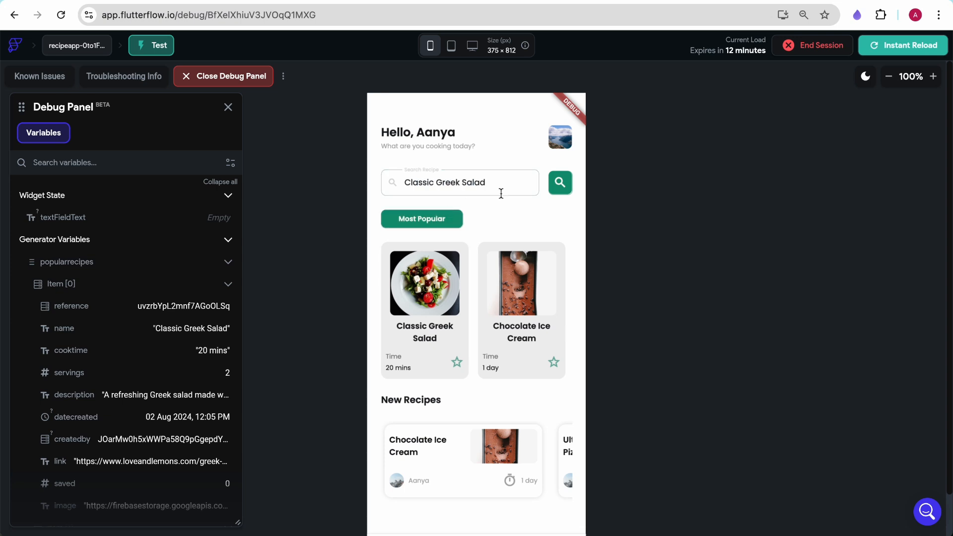
left_click(561, 184)
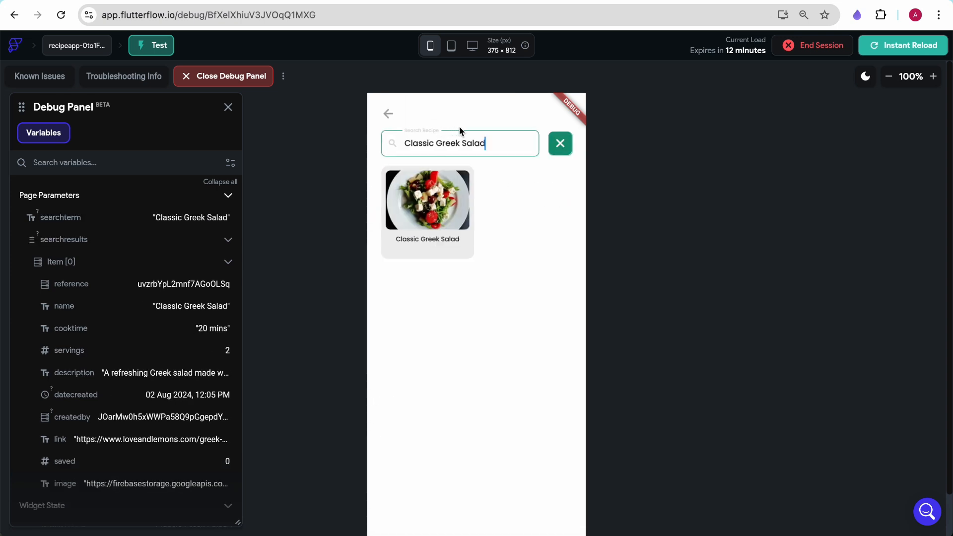
left_click(561, 144)
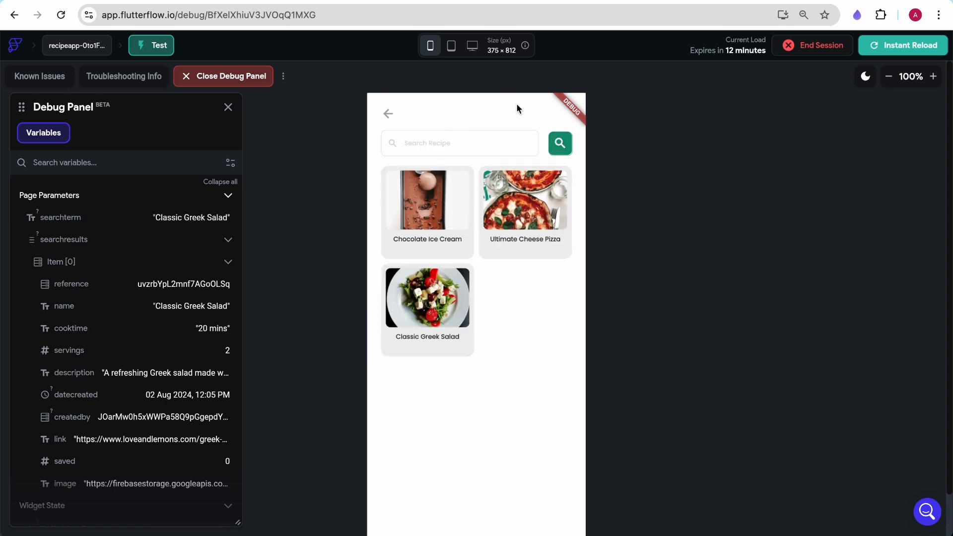
- Search for ultimate cheese pizza on the search page
left_click(494, 137)
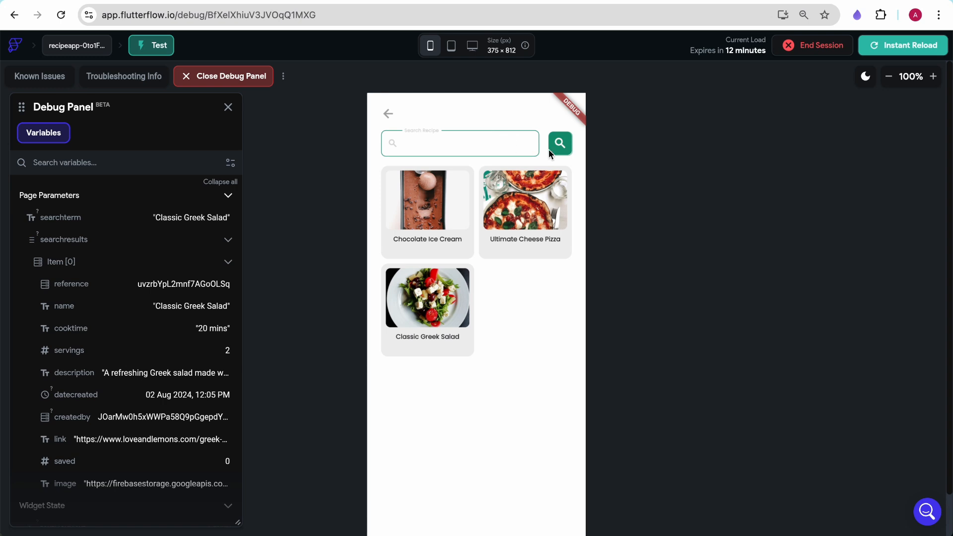
type("ultimate cheese pizza")
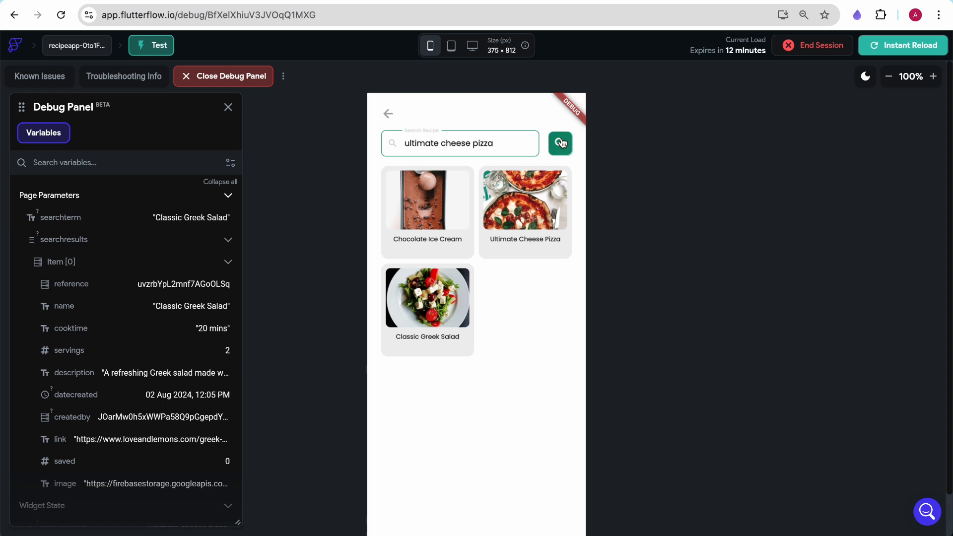
left_click(561, 142)
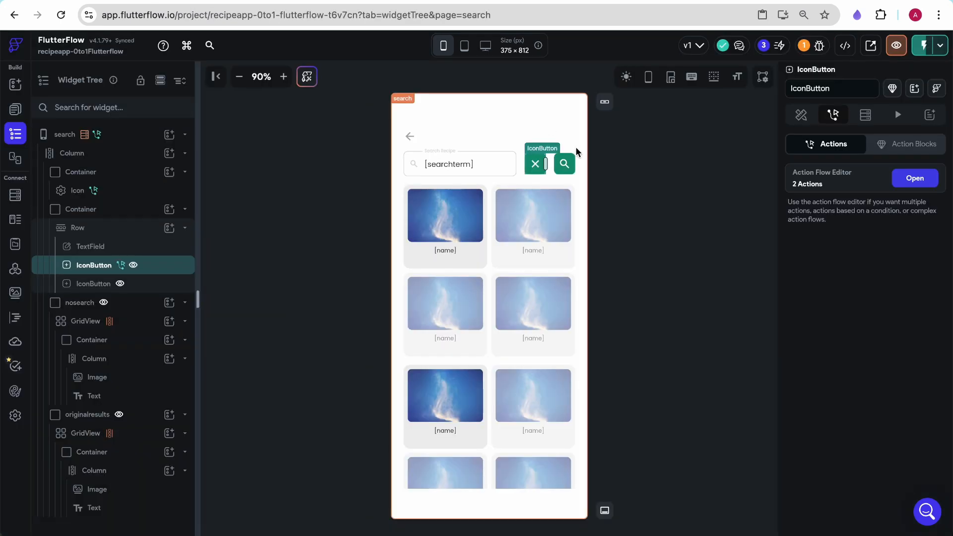
- Select the search text field and reset its autocomplete options binding
left_click(502, 165)
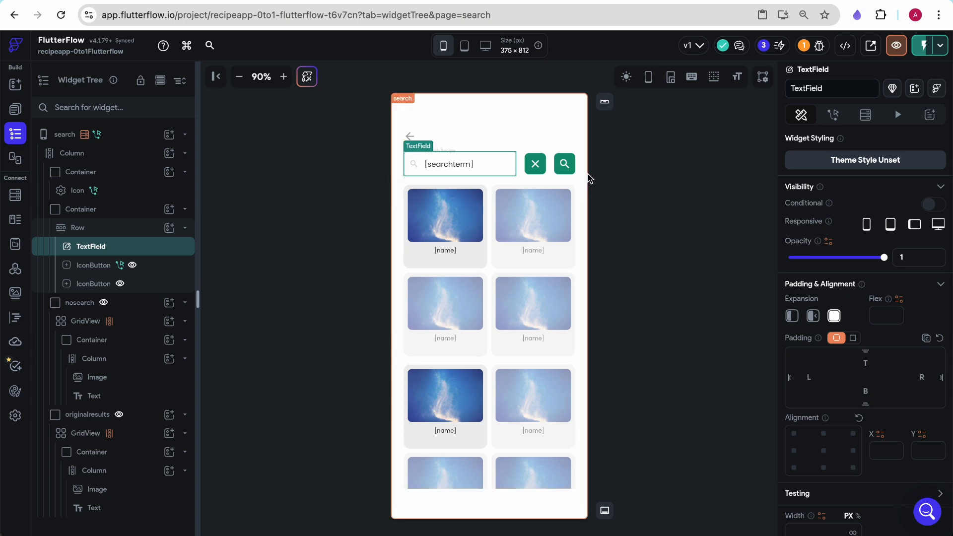
scroll(825, 304, "down", 10)
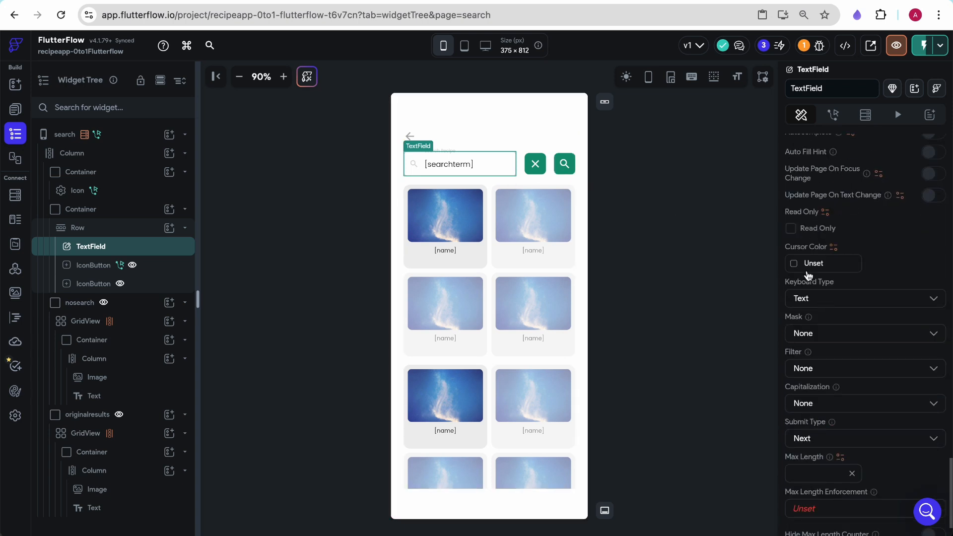
scroll(797, 287, "down", 2)
scroll(805, 278, "up", 5)
left_click(936, 247)
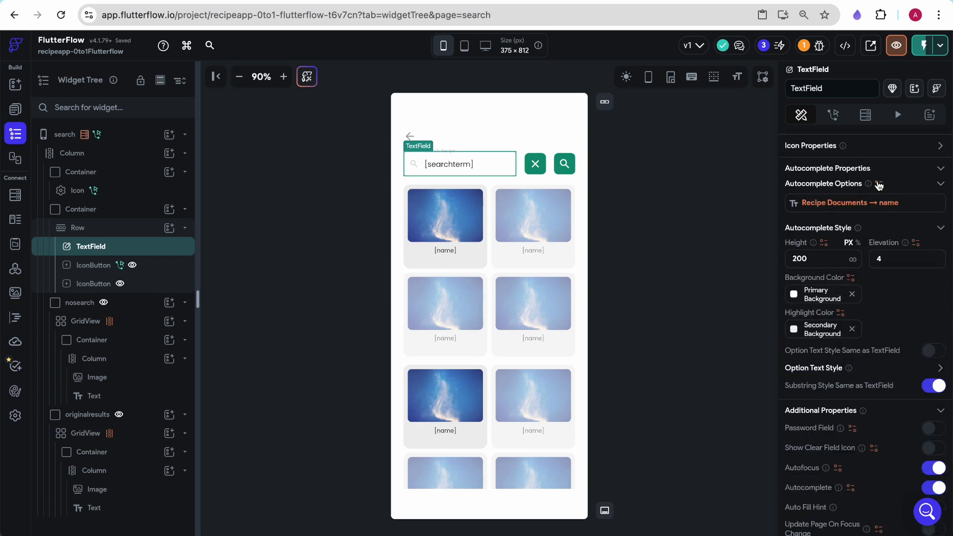
left_click(879, 185)
left_click(622, 424)
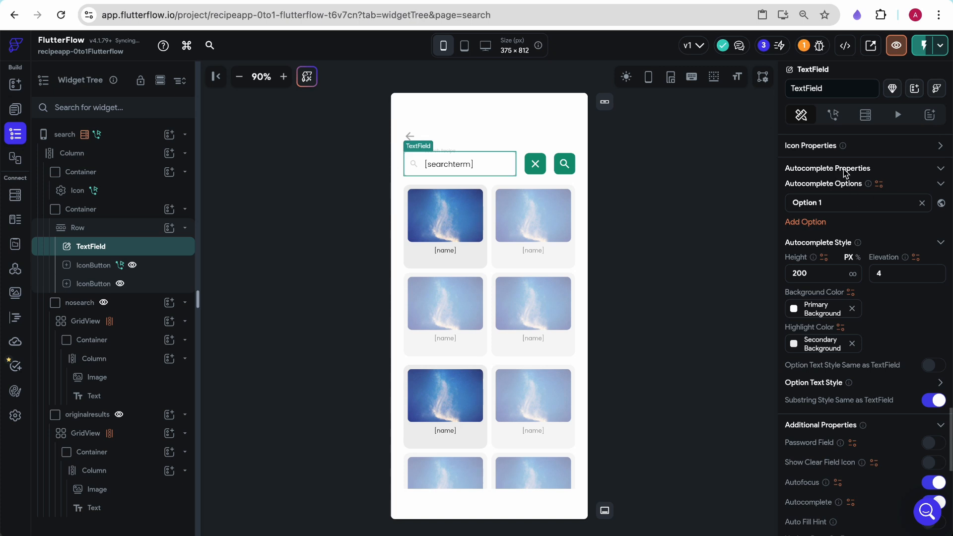
- Bind the text field's autocomplete options to Recipe Documents, mapping list items to the name field
left_click(879, 184)
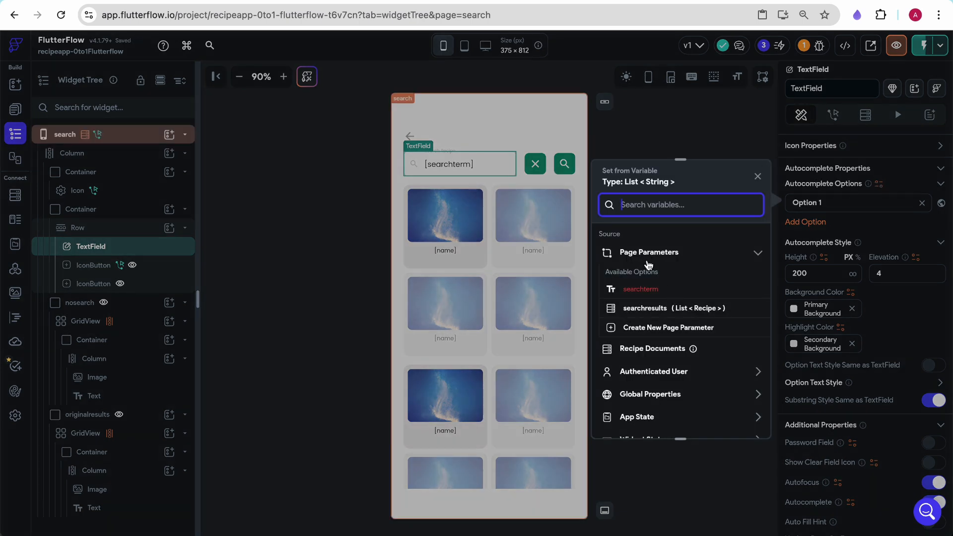
left_click(652, 349)
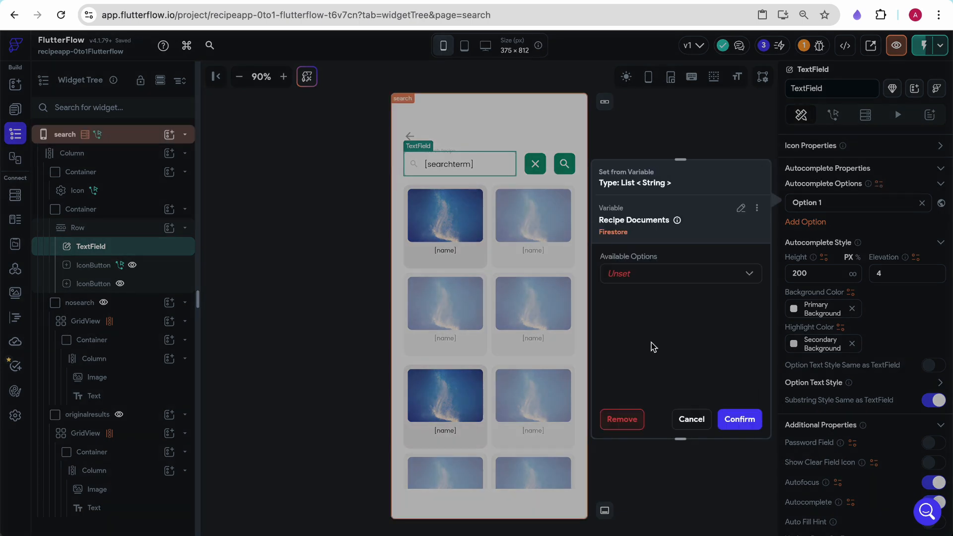
left_click(661, 274)
left_click(659, 273)
left_click(641, 303)
left_click(466, 357)
left_click(469, 354)
left_click(460, 397)
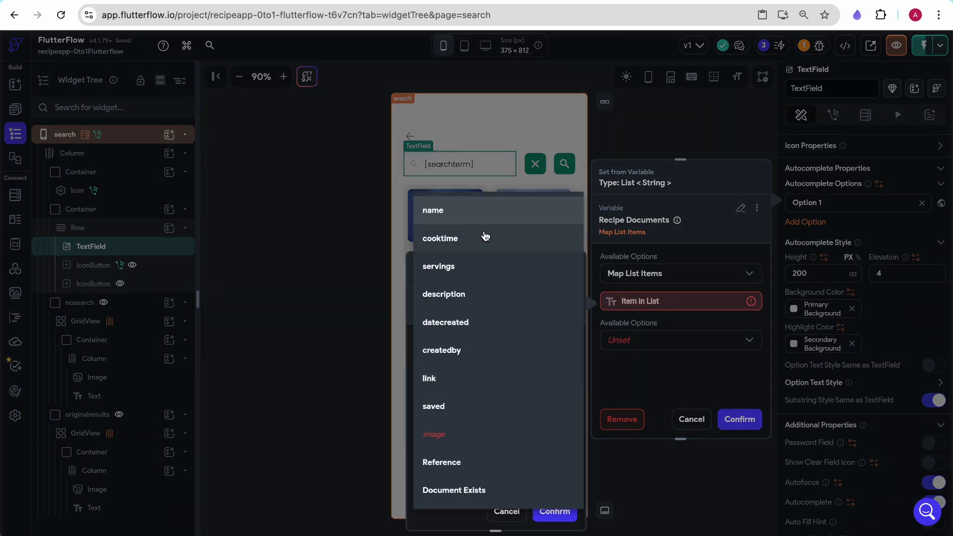
left_click(486, 214)
left_click(554, 512)
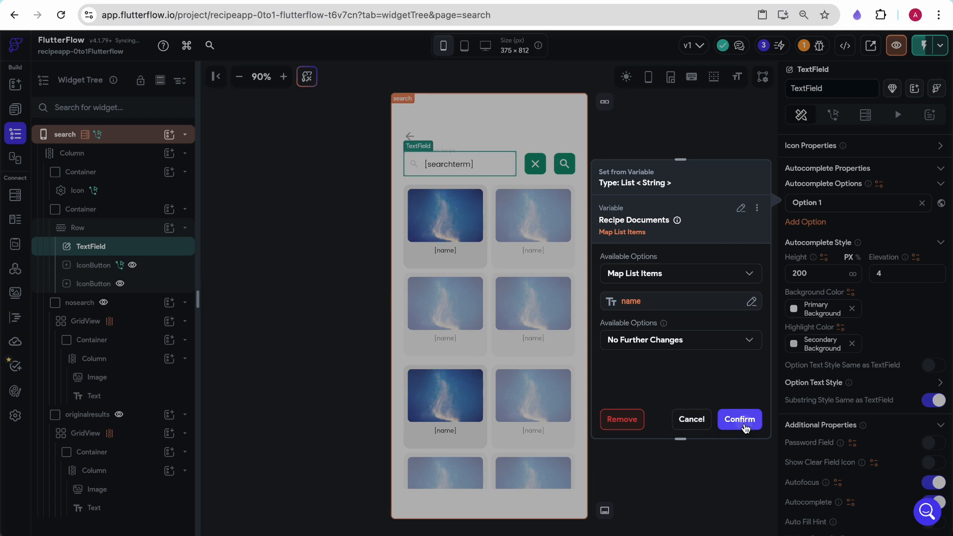
left_click(740, 420)
- Give the search icon button an On Tap Simple search action of type Documents over Recipe Documents
scroll(839, 362, "down", 10)
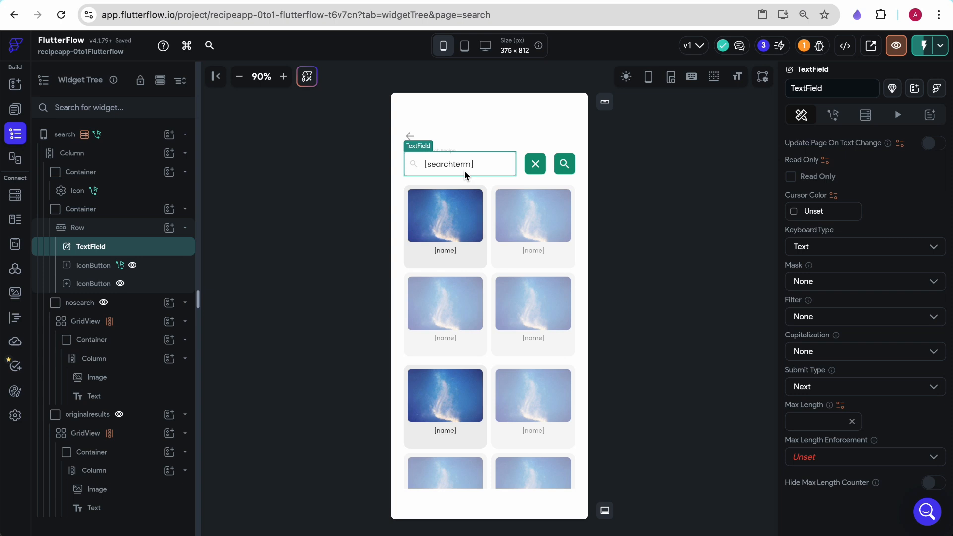
left_click(558, 172)
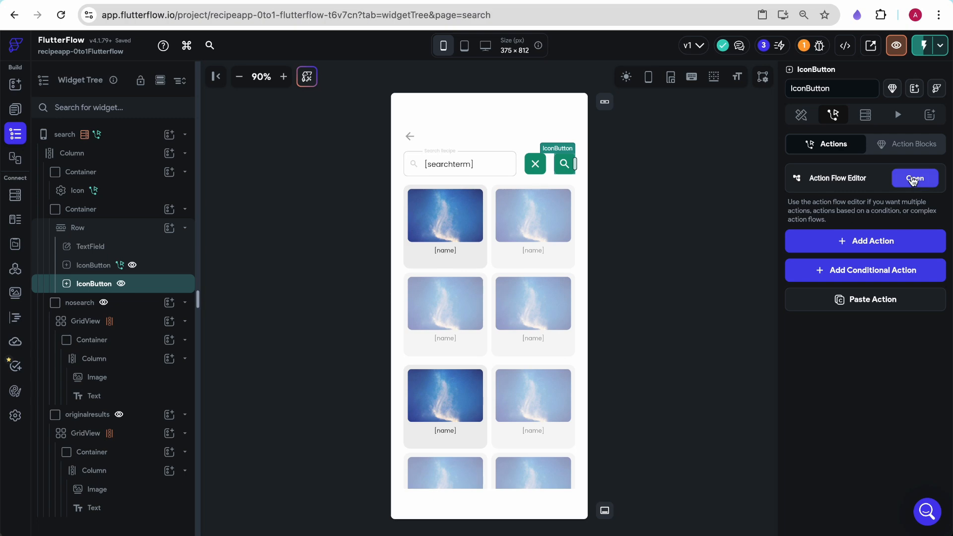
left_click(915, 178)
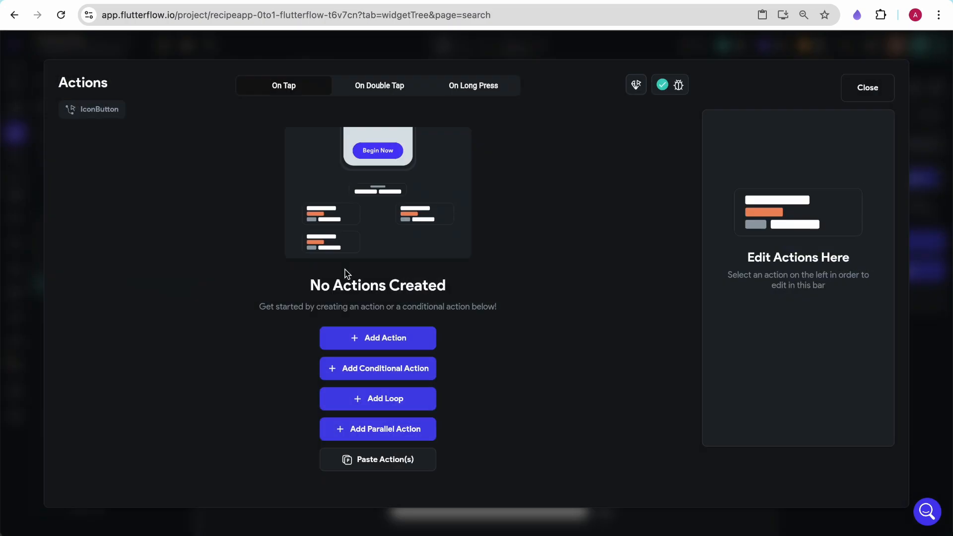
left_click(378, 340)
left_click(775, 203)
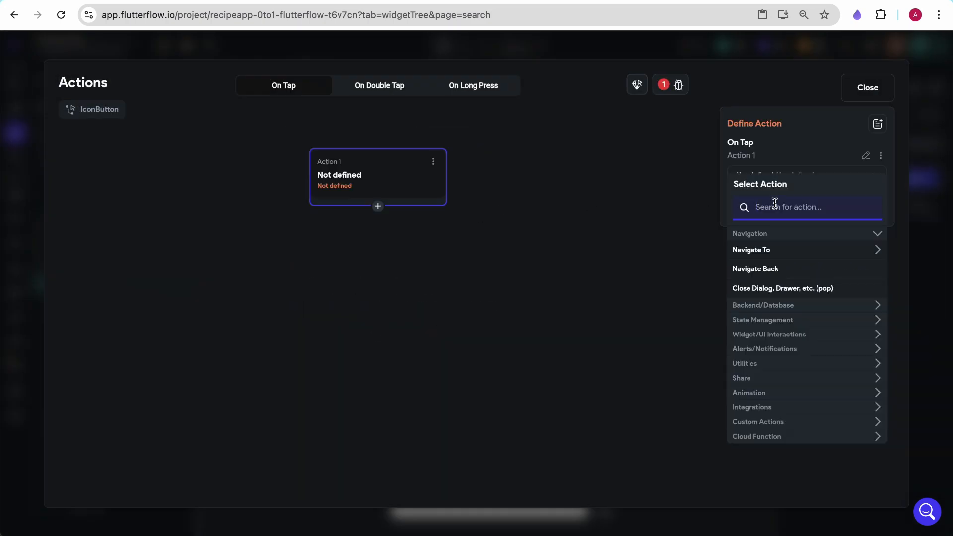
type("simple")
left_click(757, 253)
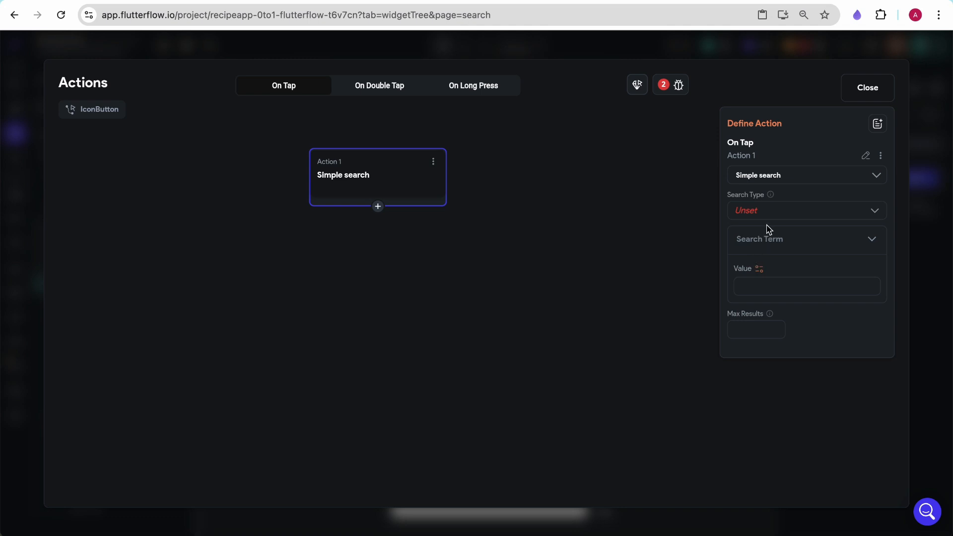
left_click(762, 214)
left_click(758, 244)
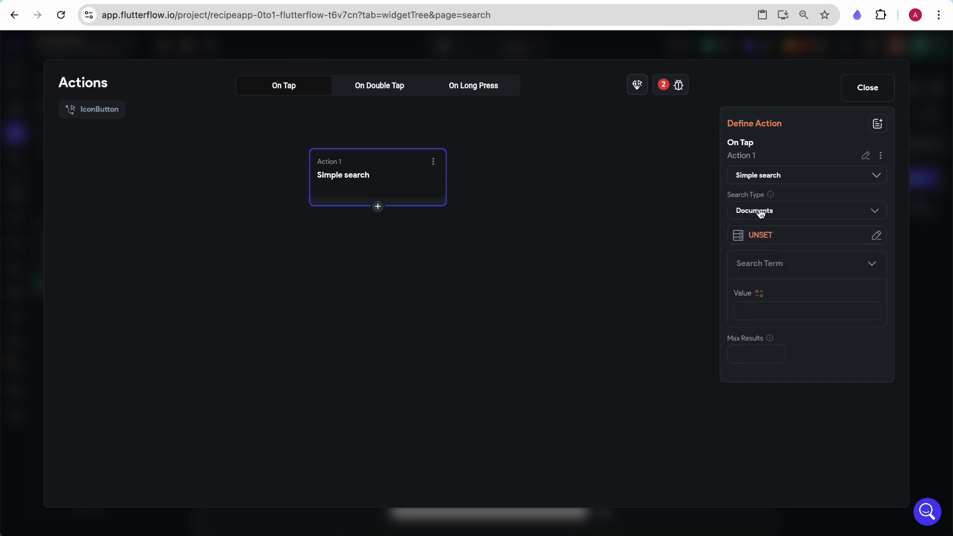
left_click(756, 235)
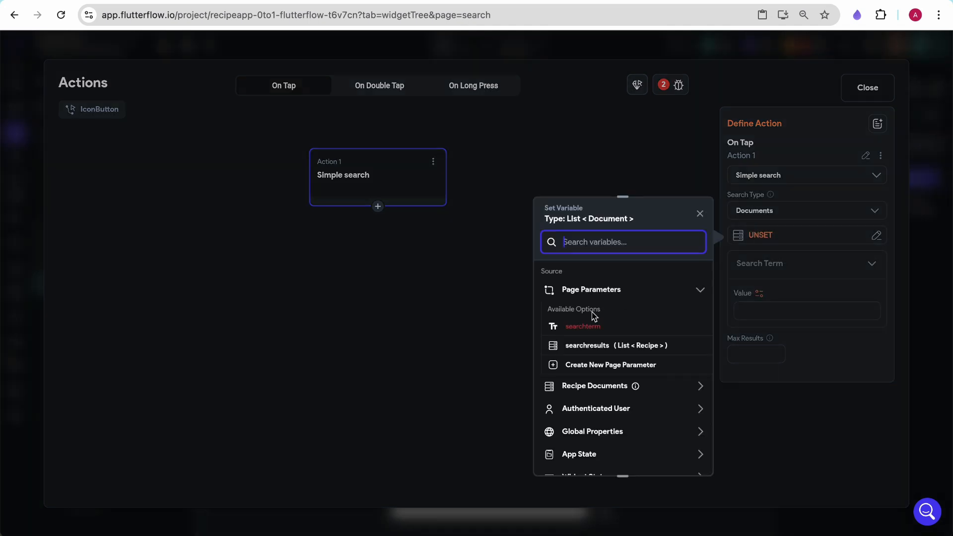
left_click(593, 386)
left_click(587, 424)
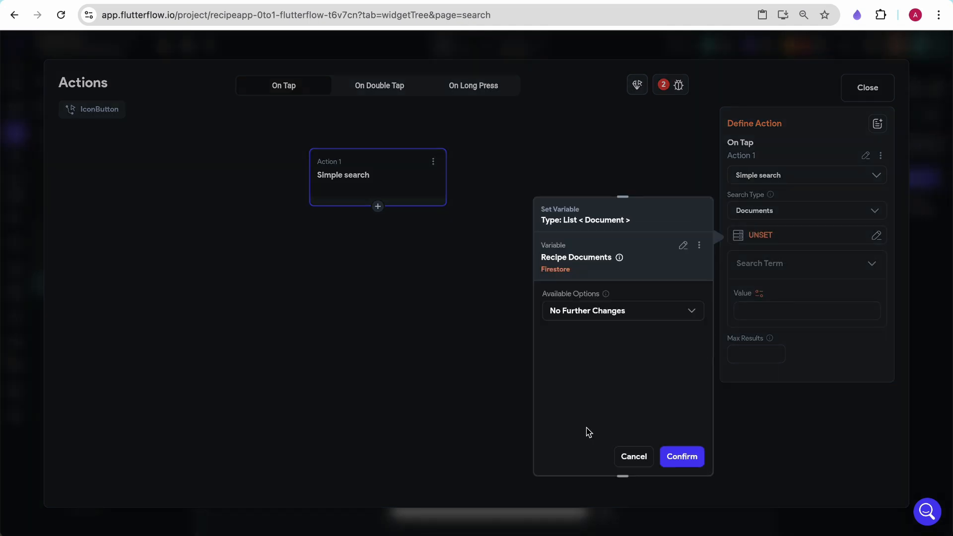
left_click(676, 456)
- Make name and description searchable and set the search term to the TextField (searchterm) widget state
left_click(733, 308)
left_click(760, 387)
scroll(586, 432, "down", 2)
left_click(601, 393)
left_click(601, 393)
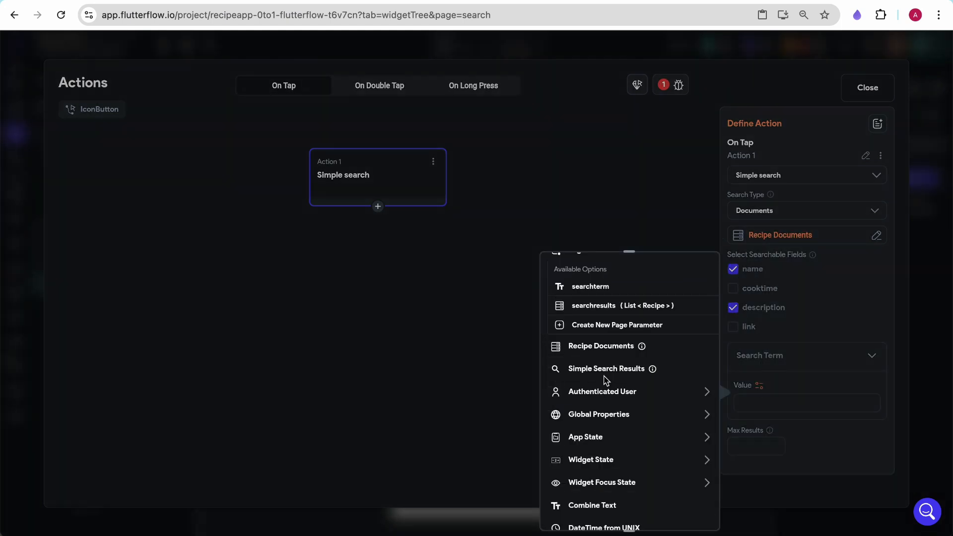
left_click(593, 461)
left_click(599, 496)
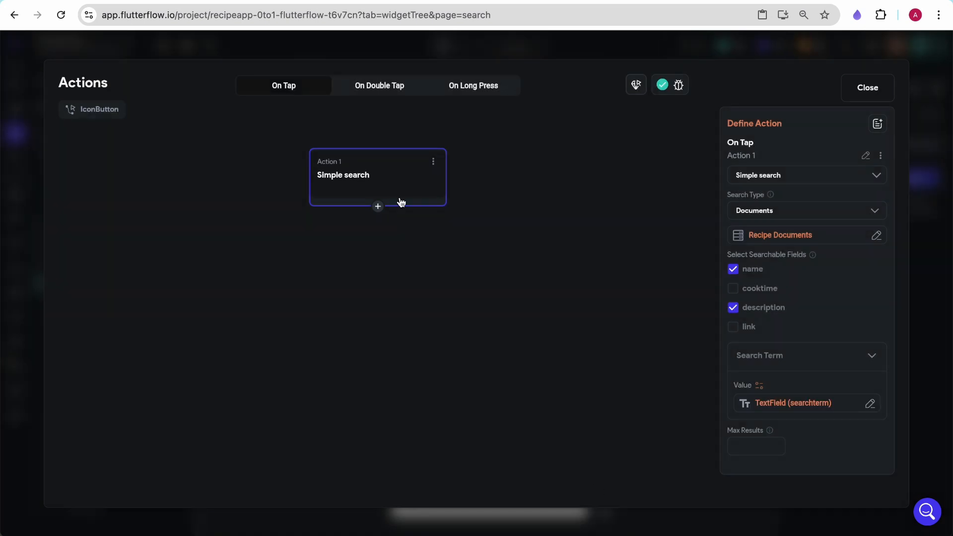
- Add a second action that navigates to the search page
left_click(379, 206)
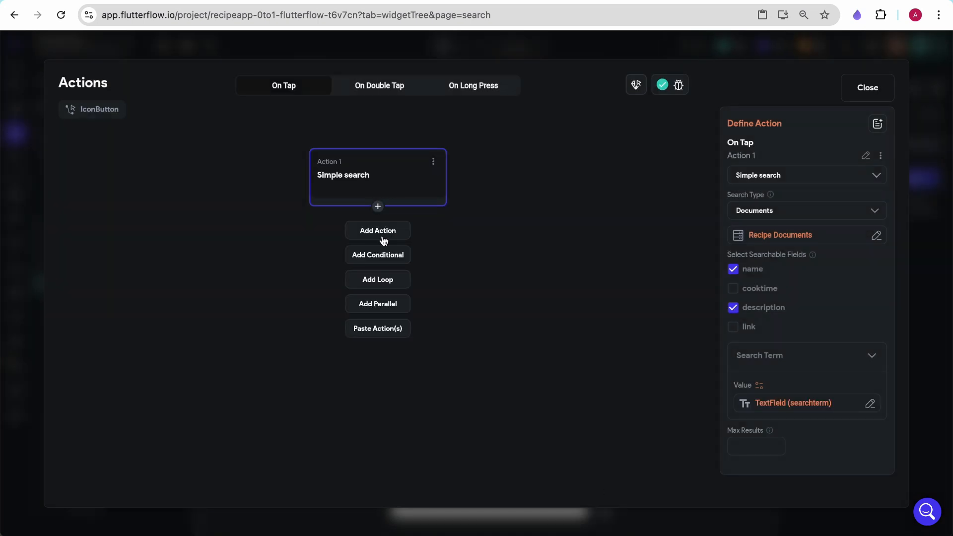
left_click(383, 231)
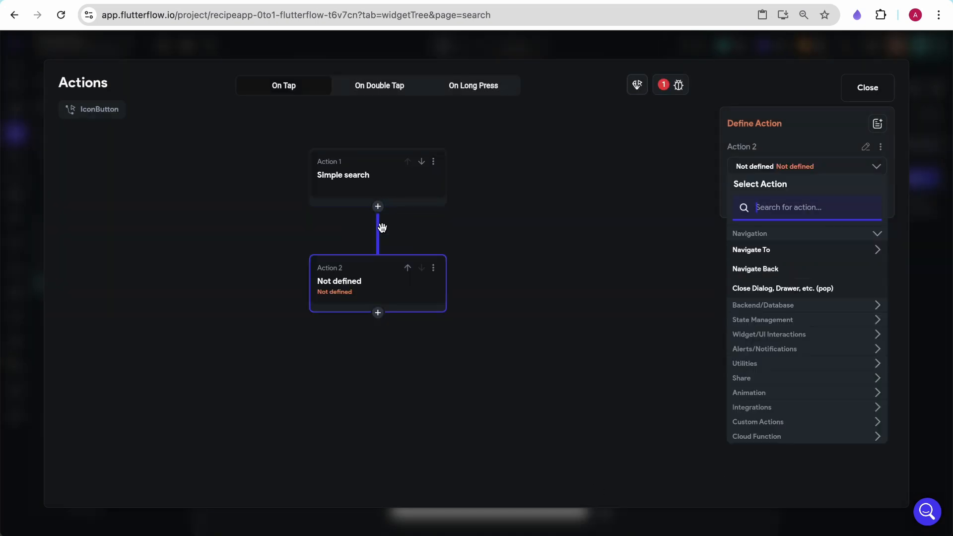
left_click(764, 252)
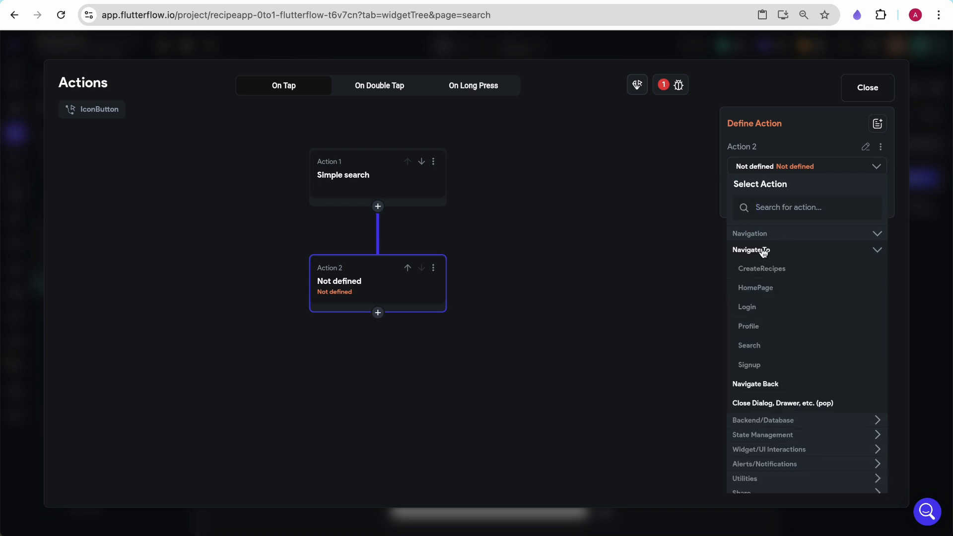
left_click(751, 345)
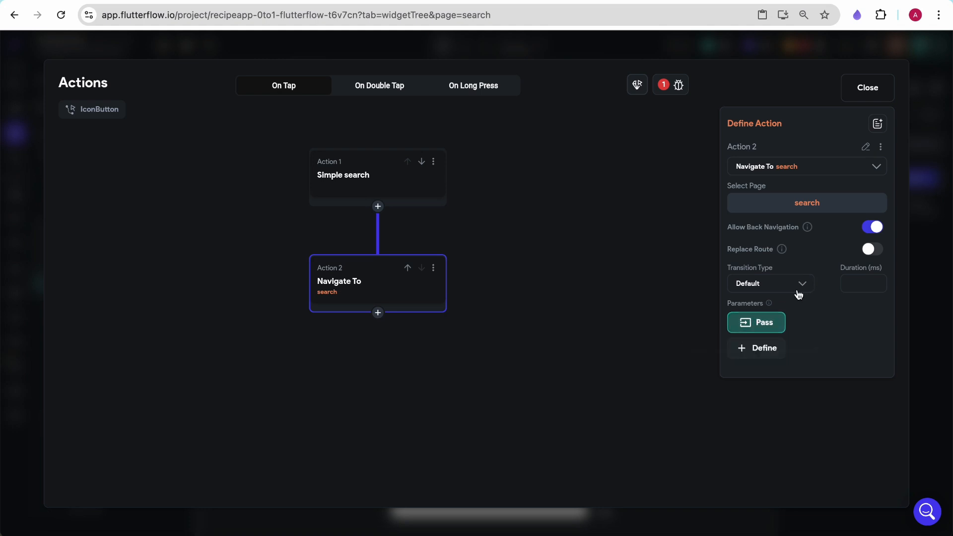
- Pass the searchterm parameter with the value TextField (searchterm)
left_click(775, 328)
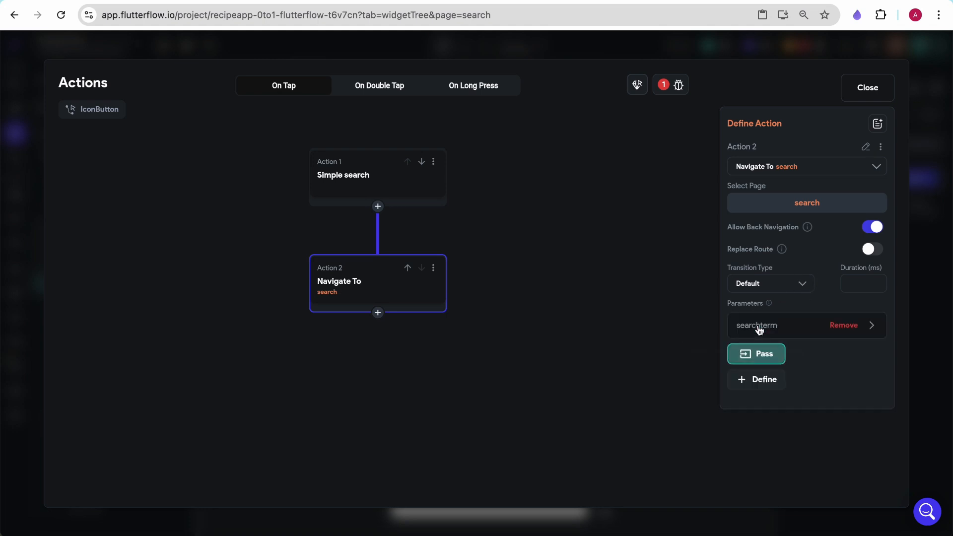
left_click(760, 329)
left_click(765, 428)
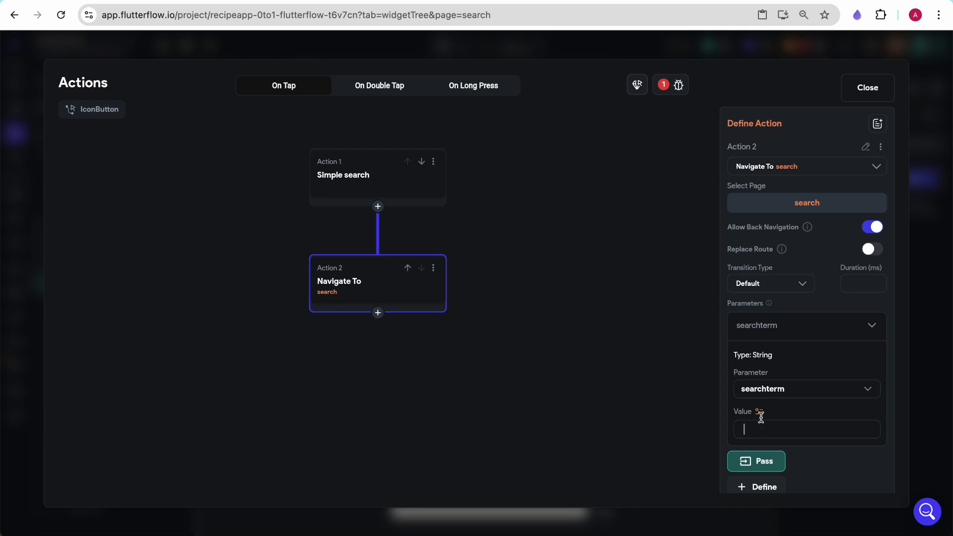
left_click(760, 412)
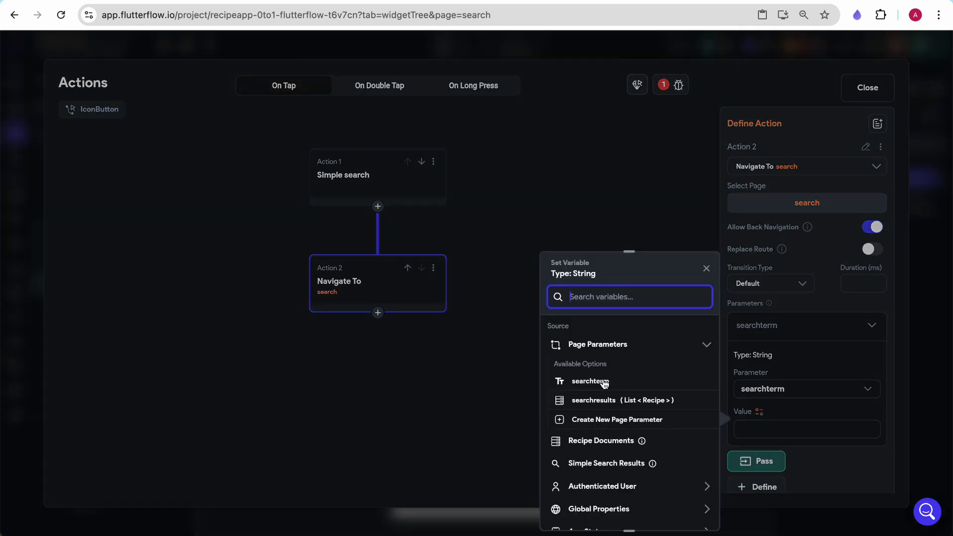
scroll(610, 465, "down", 2)
left_click(603, 478)
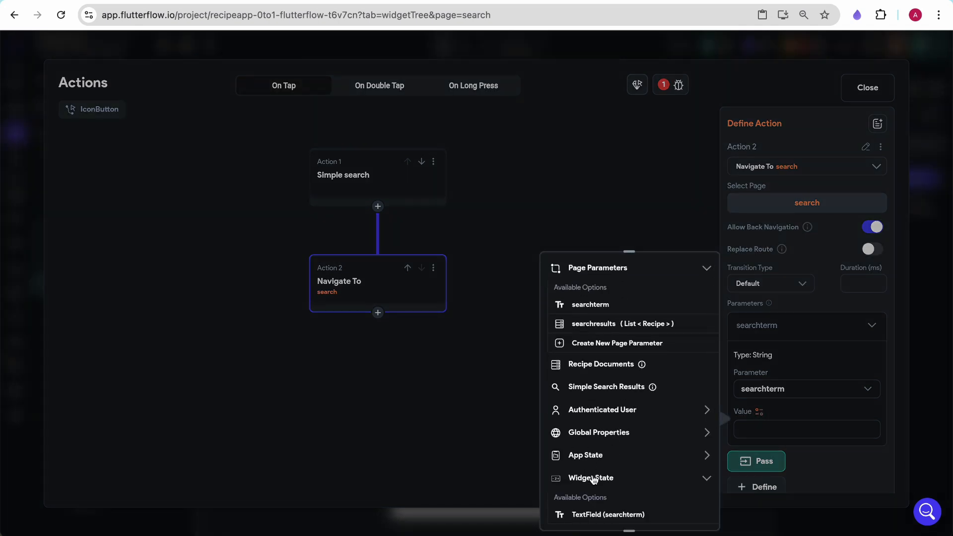
scroll(603, 462, "down", 3)
left_click(610, 393)
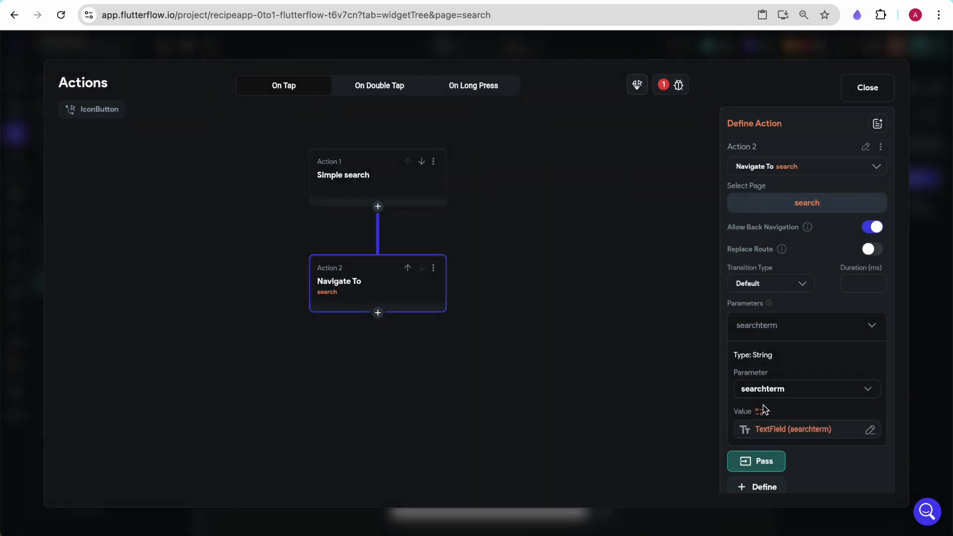
left_click(762, 462)
- Pass the searchresults parameter with the value Simple Search Results
scroll(792, 386, "down", 1)
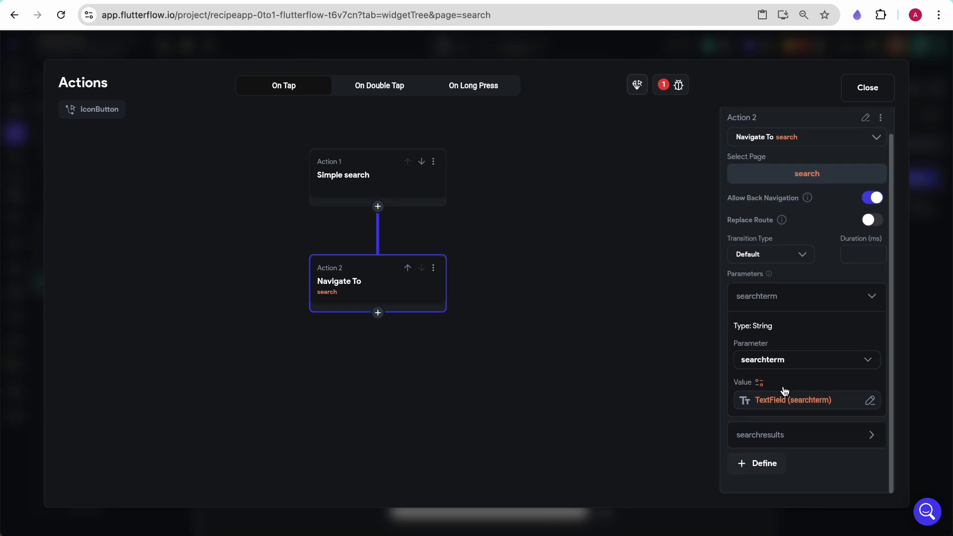
left_click(767, 437)
left_click(764, 433)
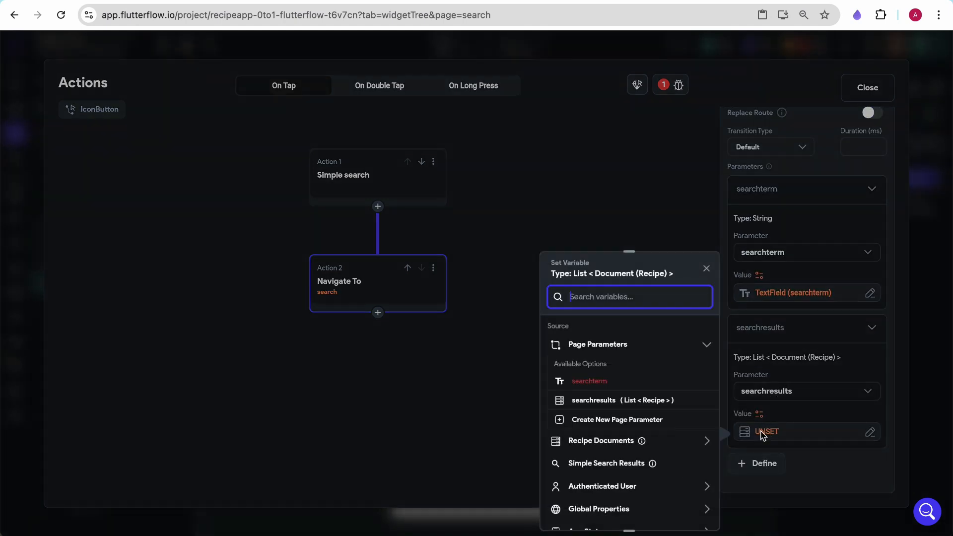
left_click(599, 469)
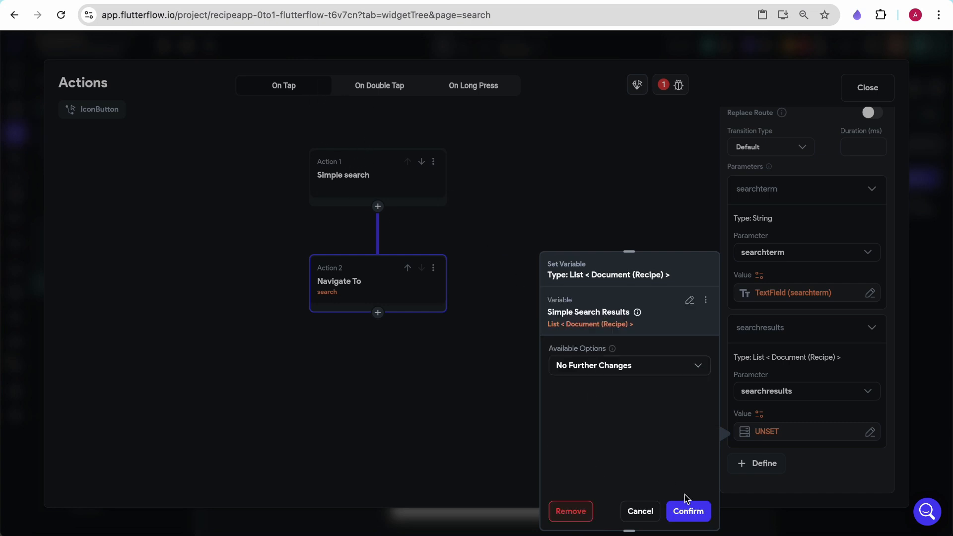
left_click(687, 511)
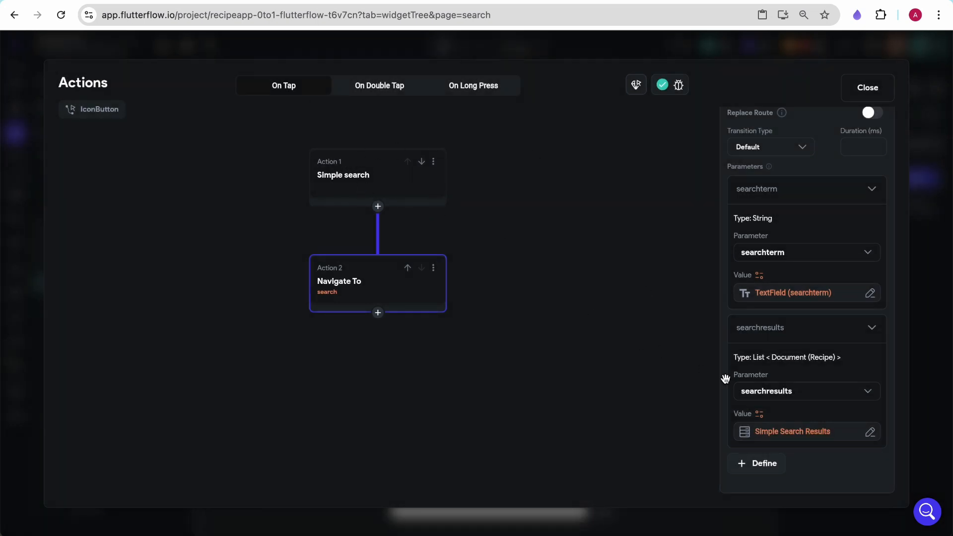
- Add a third action, Update App State, setting the searchactive field, and close the action editor
left_click(378, 313)
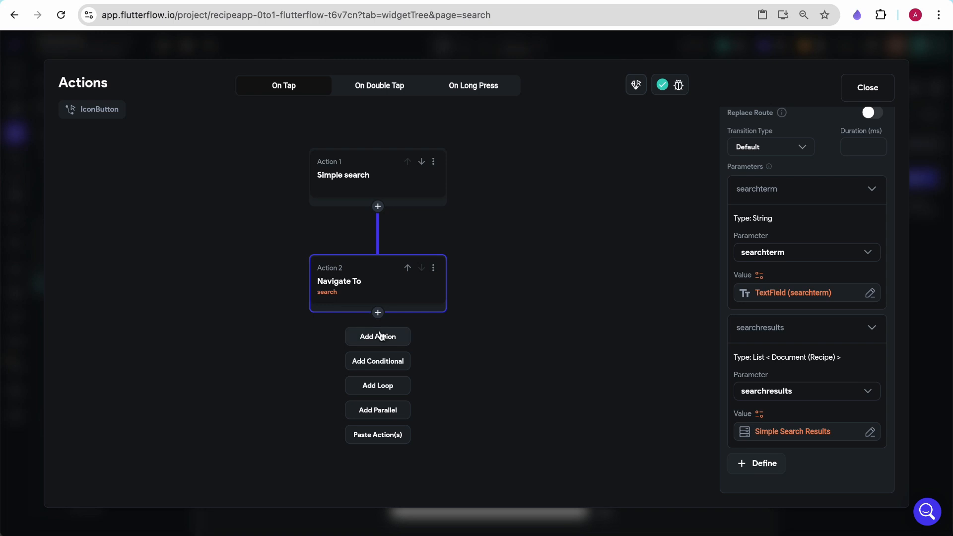
left_click(381, 336)
left_click(853, 215)
type("app")
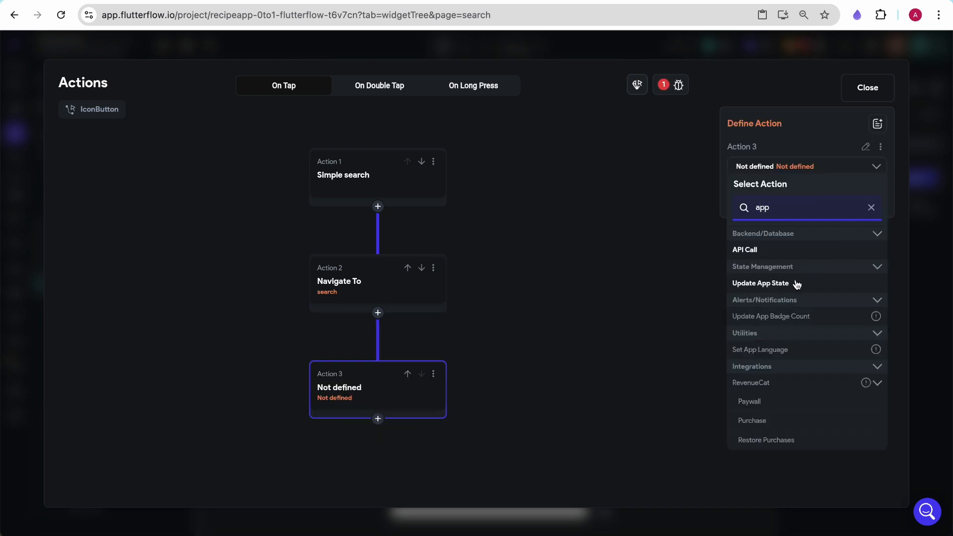
left_click(777, 283)
left_click(785, 217)
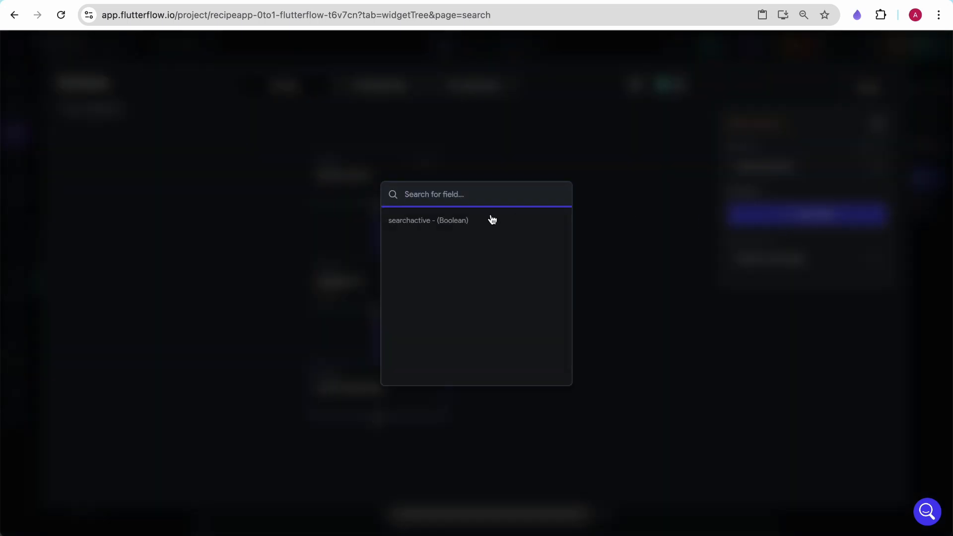
left_click(492, 220)
left_click(800, 266)
left_click(792, 261)
left_click(771, 300)
left_click(771, 272)
left_click(870, 88)
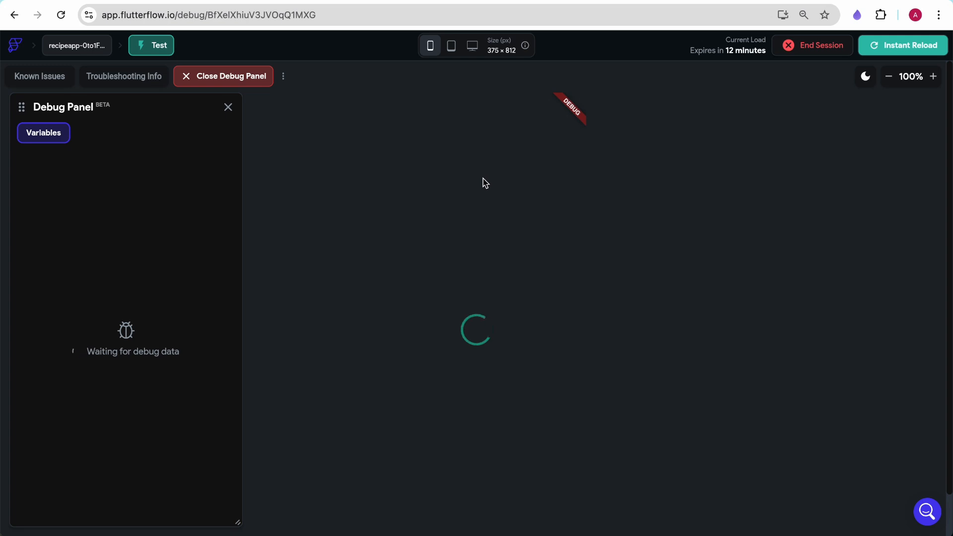
- In the test app, search for Ultimate Cheese Pizza from the home page using the suggestion
type("ultima")
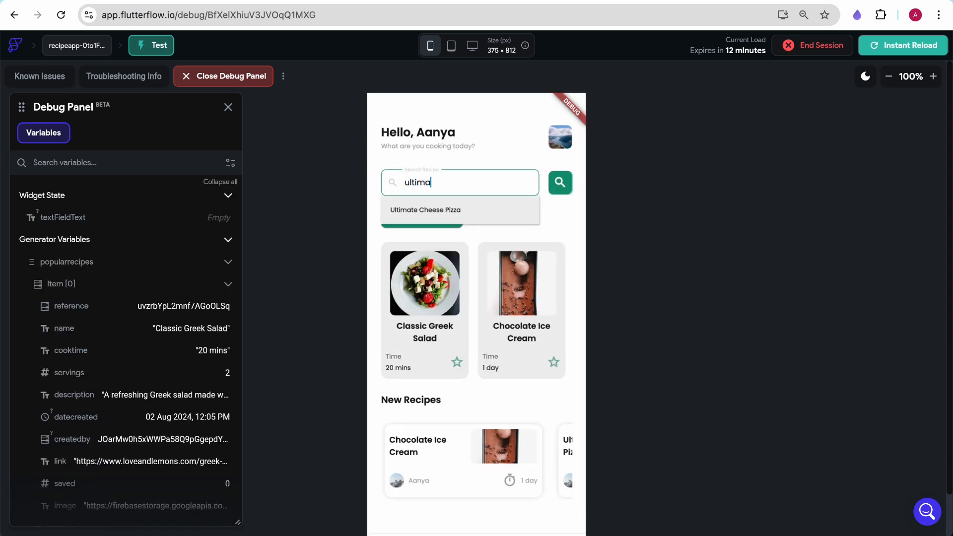
left_click(428, 215)
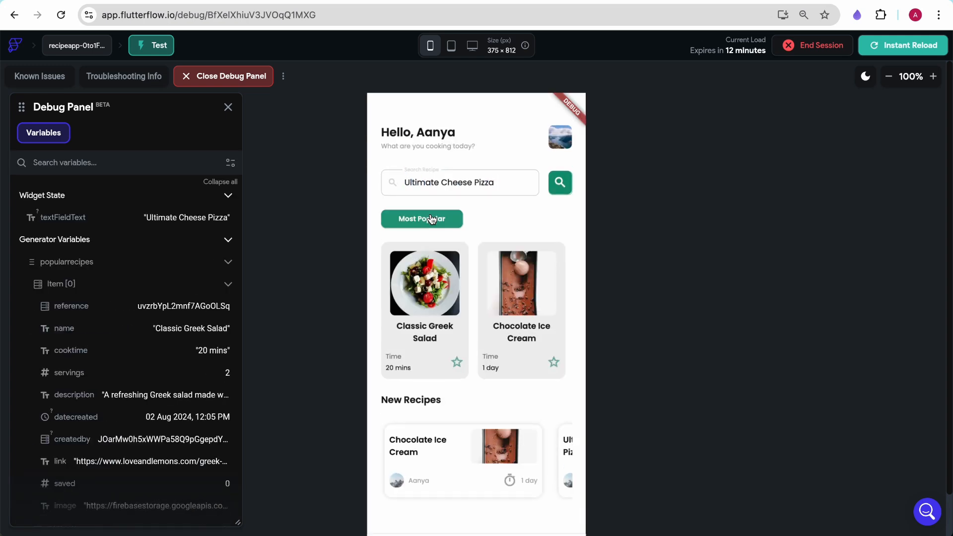
left_click(564, 184)
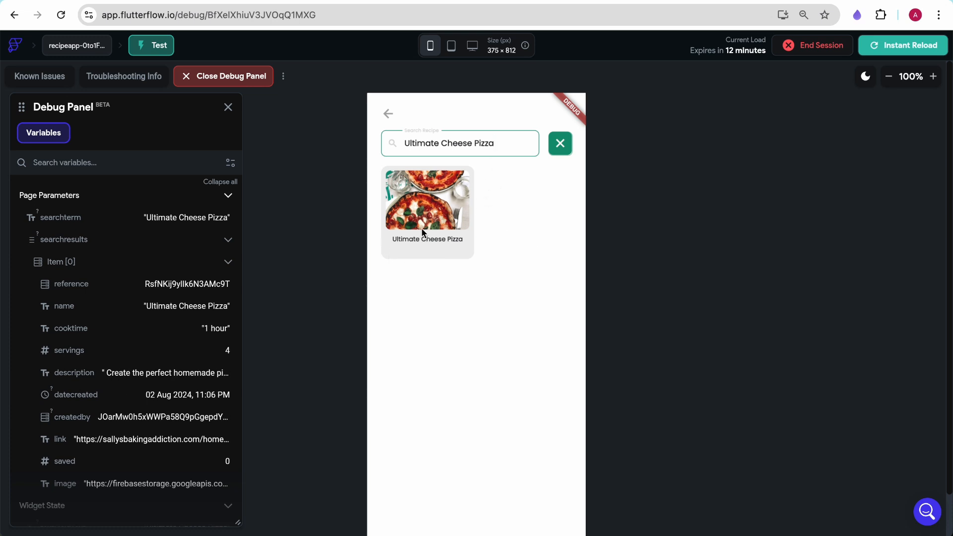
- Clear the search and search for chocolate on the search page
left_click(561, 144)
left_click(440, 144)
type("c")
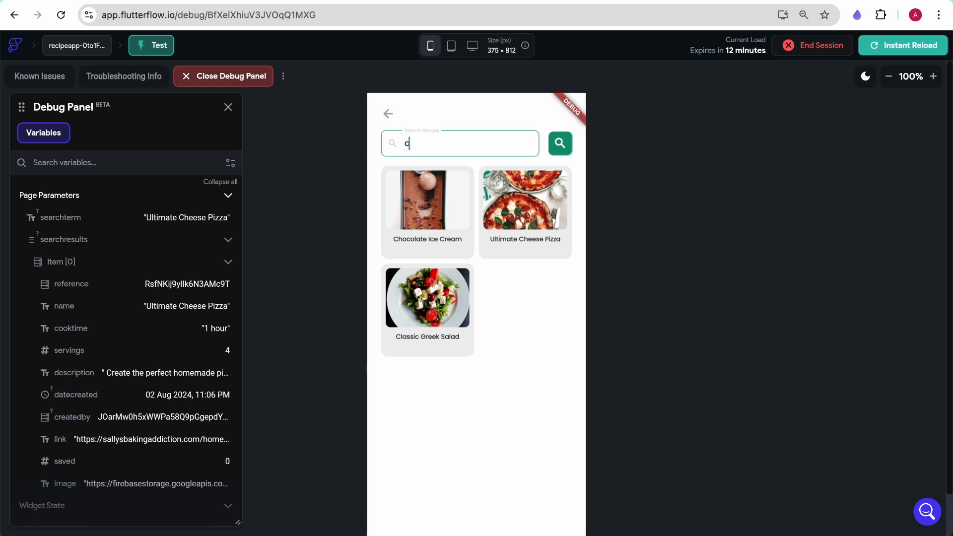
type("hocolate")
left_click(562, 152)
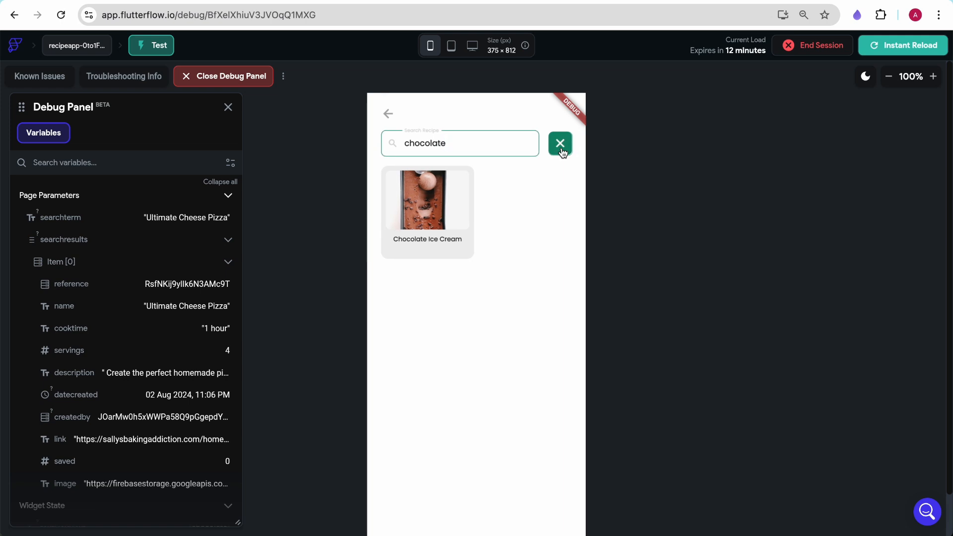
- Go back to the home page and search again for Ultimate Cheese Pizza
left_click(437, 243)
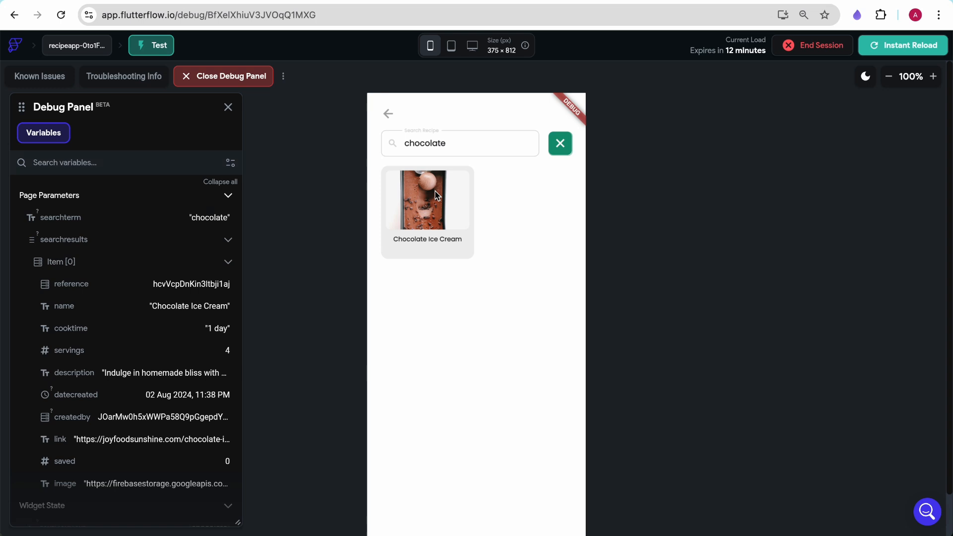
left_click(389, 114)
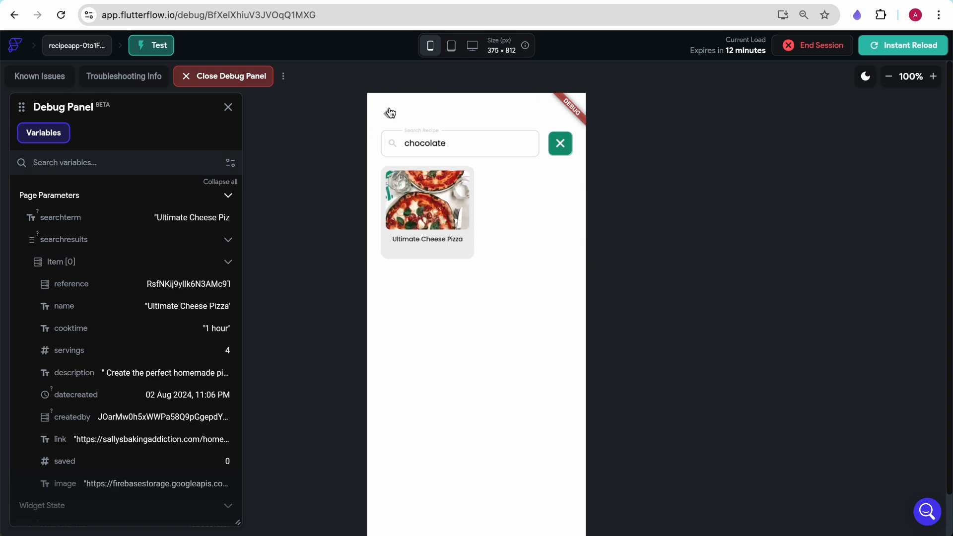
left_click(388, 116)
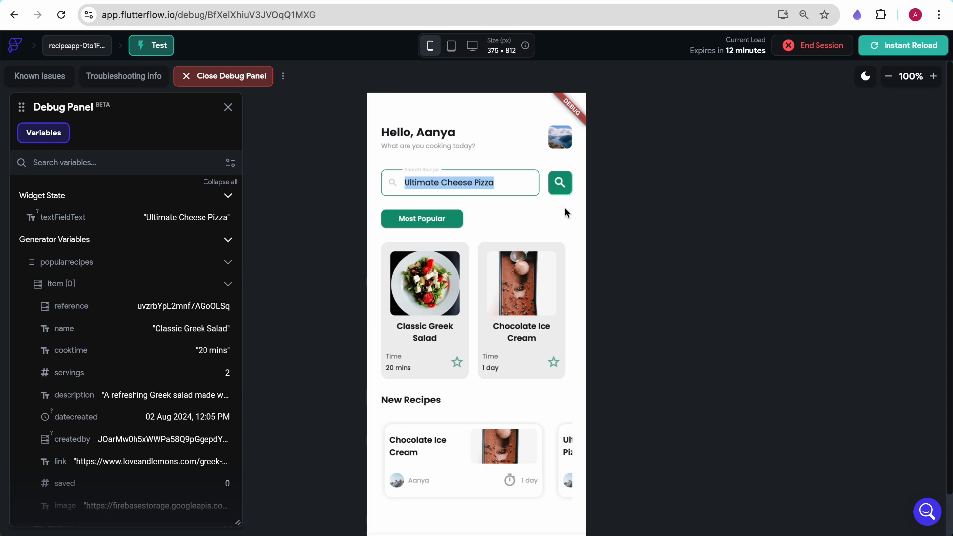
left_click(496, 144)
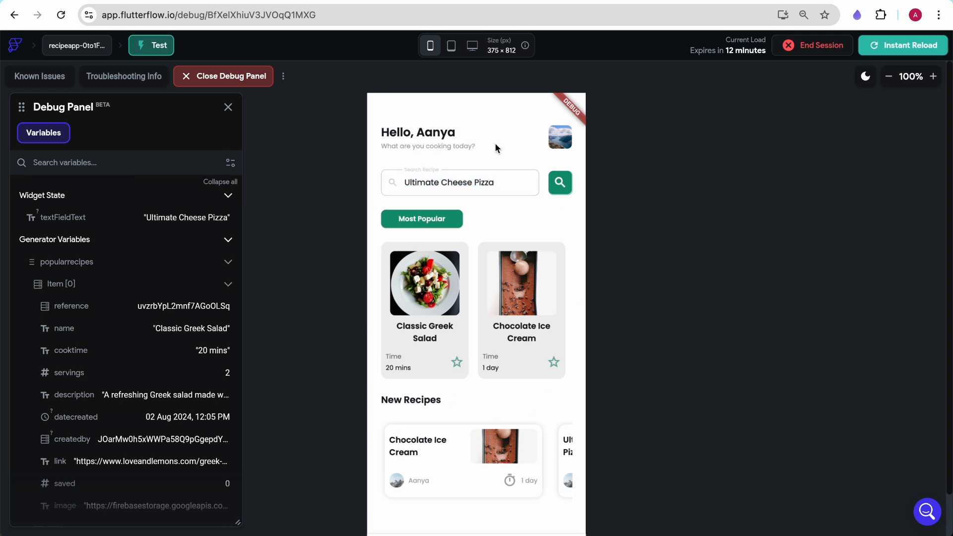
left_click(556, 181)
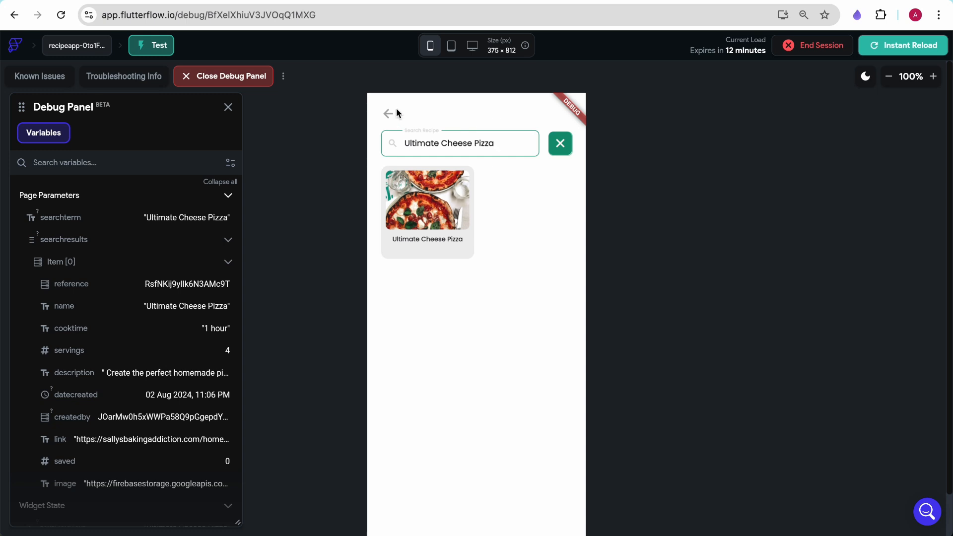
- Clear the search and search for chocolate ice cream, leaving the results with the back arrow
left_click(560, 144)
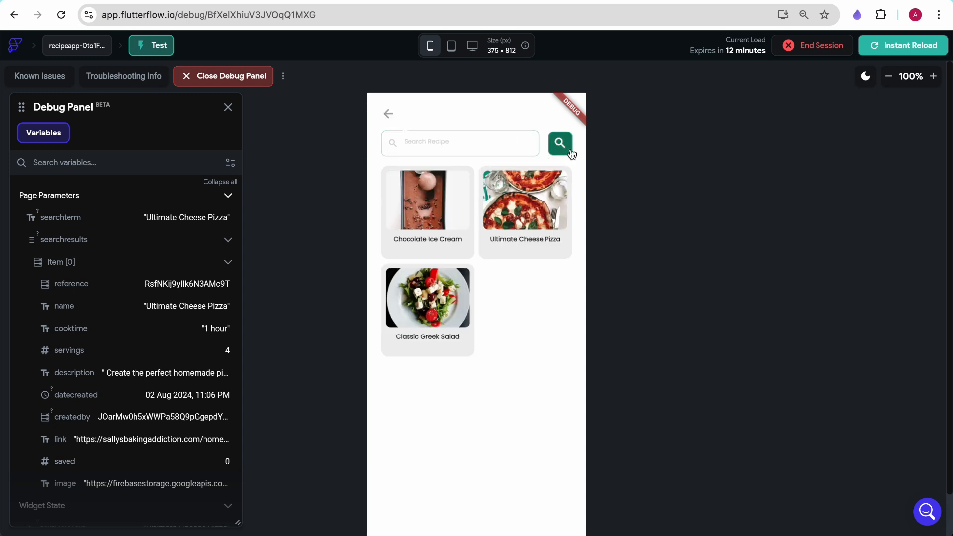
left_click(453, 139)
type("chocolate ice cream")
key("Return")
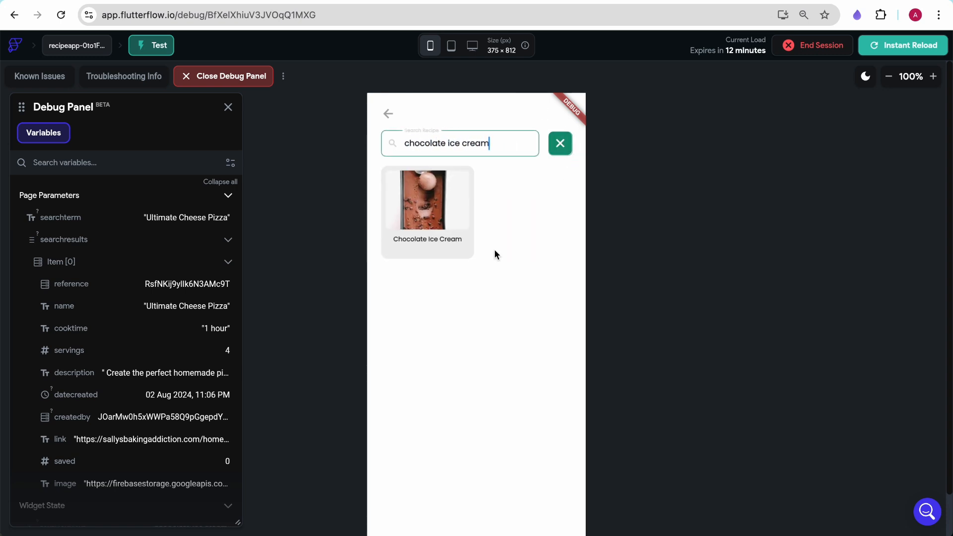
left_click(390, 117)
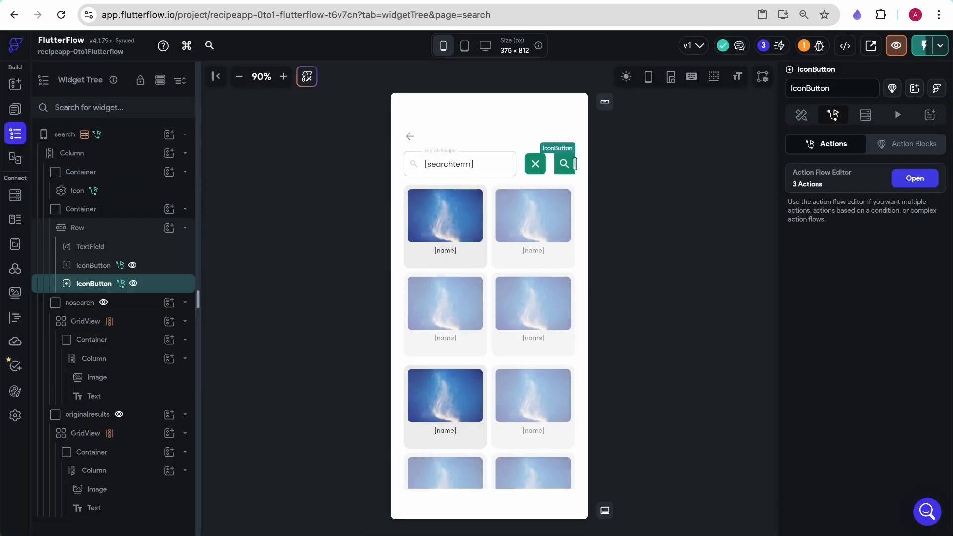
- Change the search page back icon's On Tap action to Navigate To HomePage
left_click(410, 137)
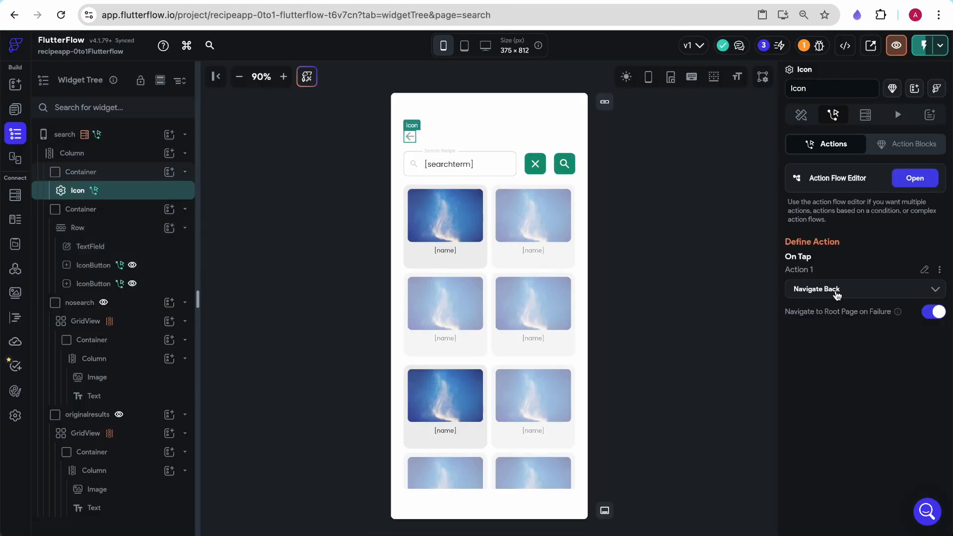
left_click(837, 294)
left_click(847, 443)
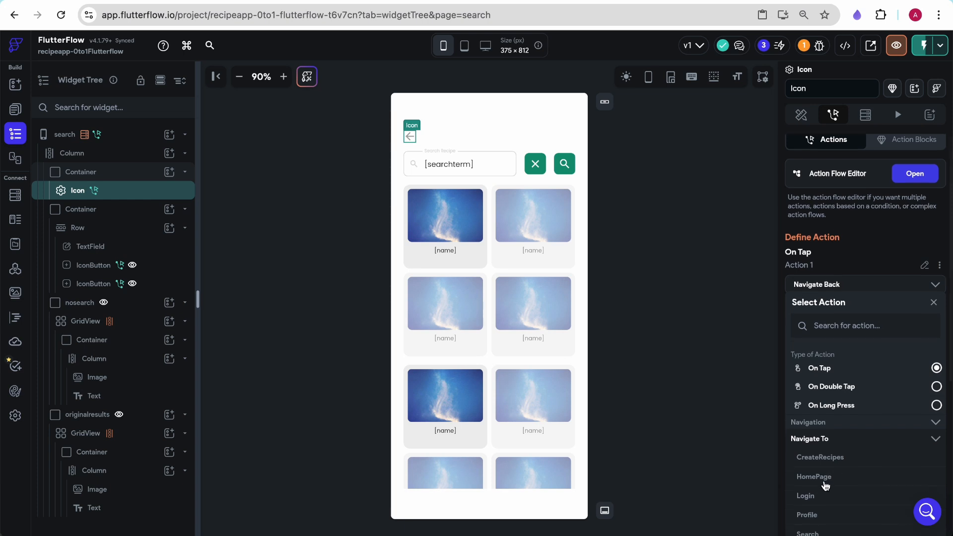
left_click(822, 479)
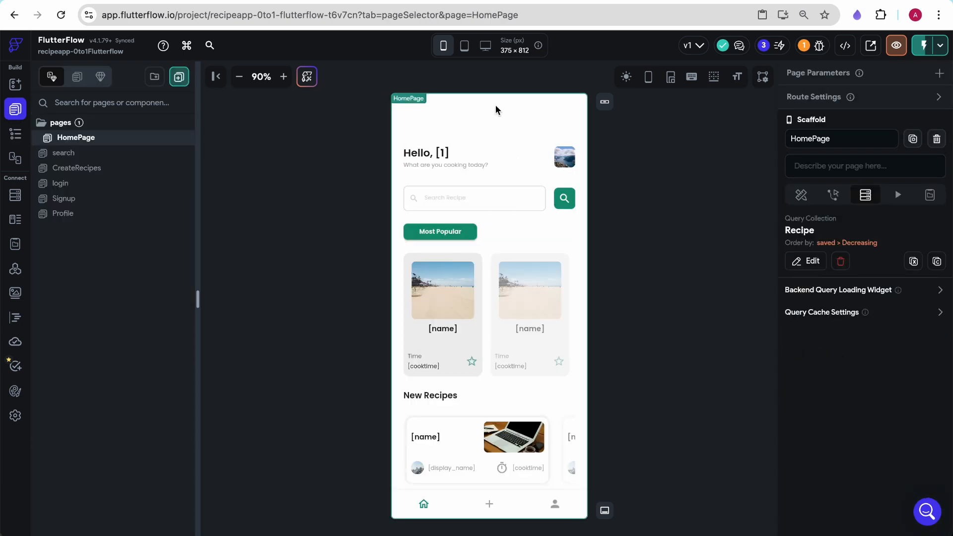
- On HomePage, add an On Page Load action that clears the text field TextField_1
left_click(836, 196)
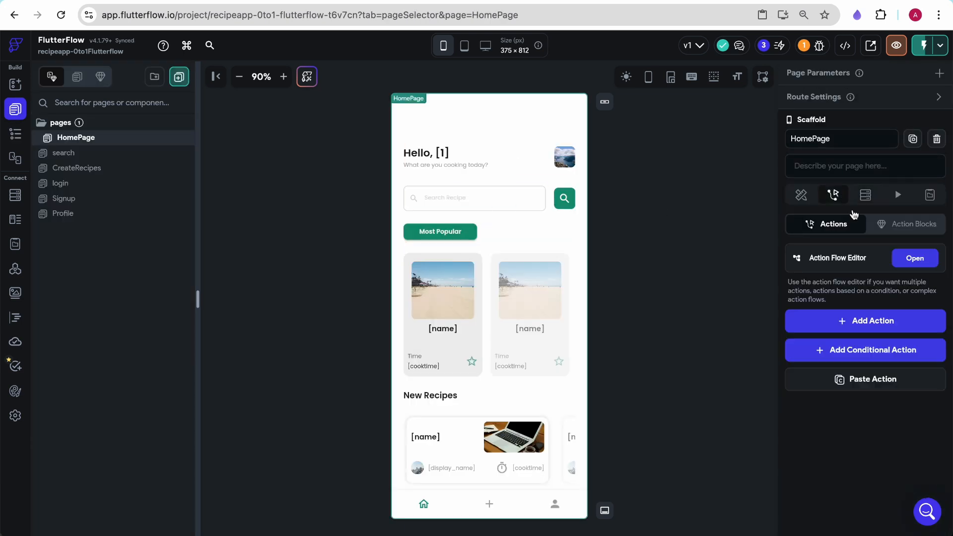
left_click(847, 332)
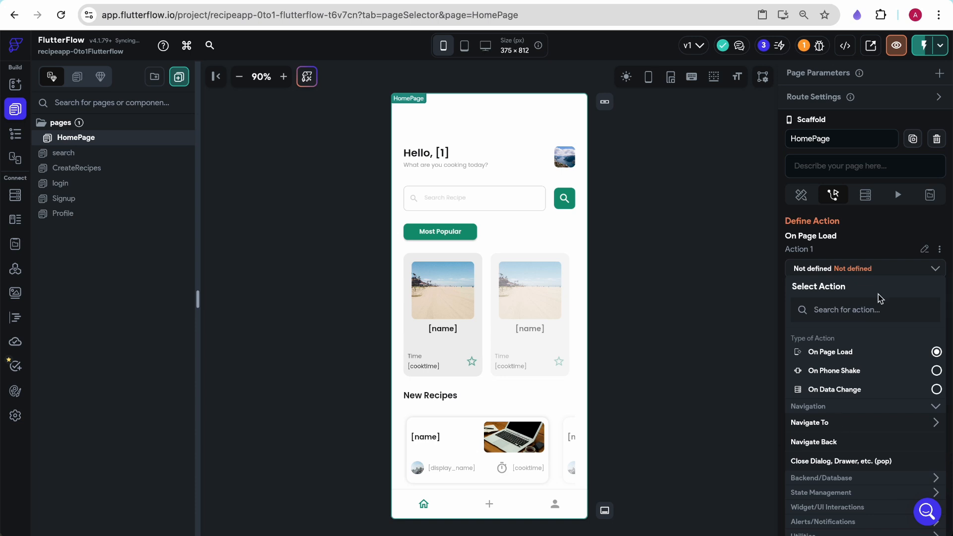
left_click(863, 313)
type("clear")
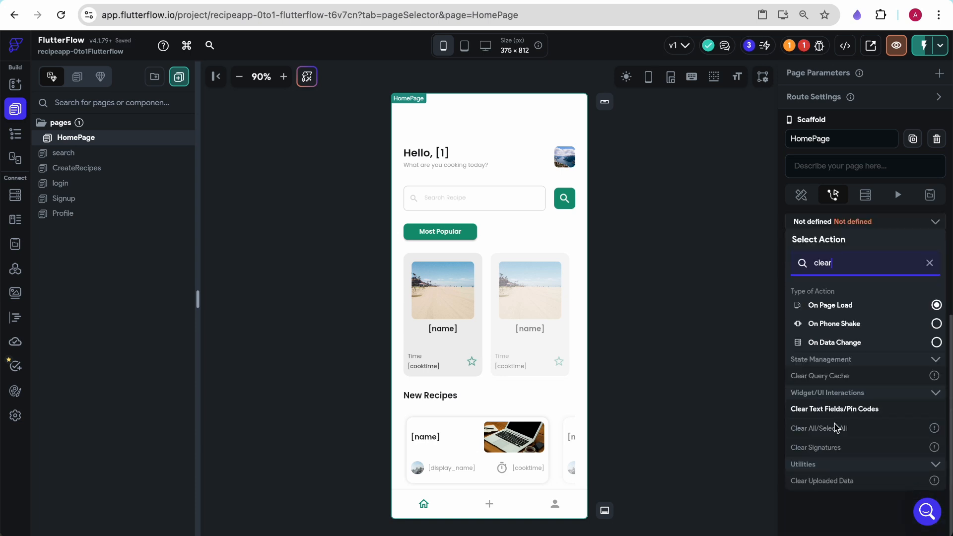
left_click(848, 409)
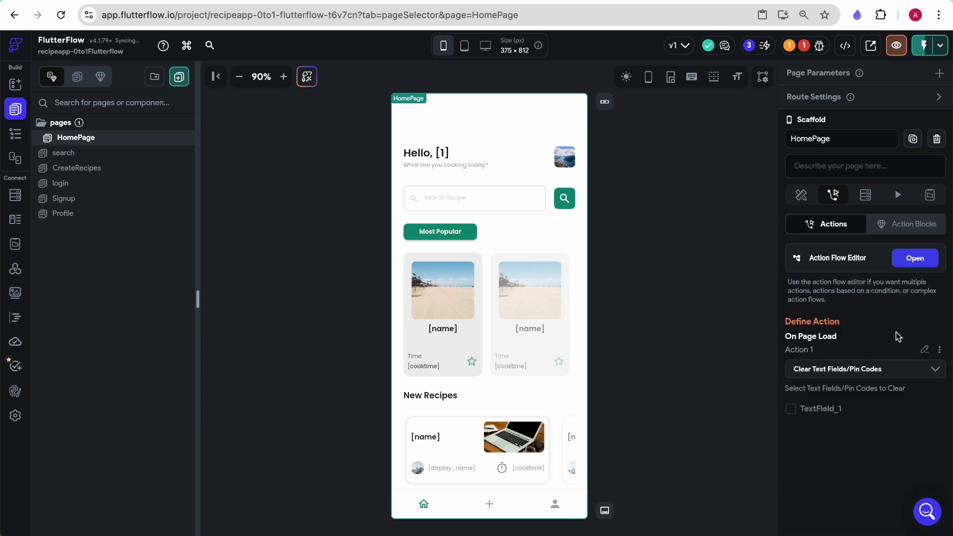
left_click(798, 409)
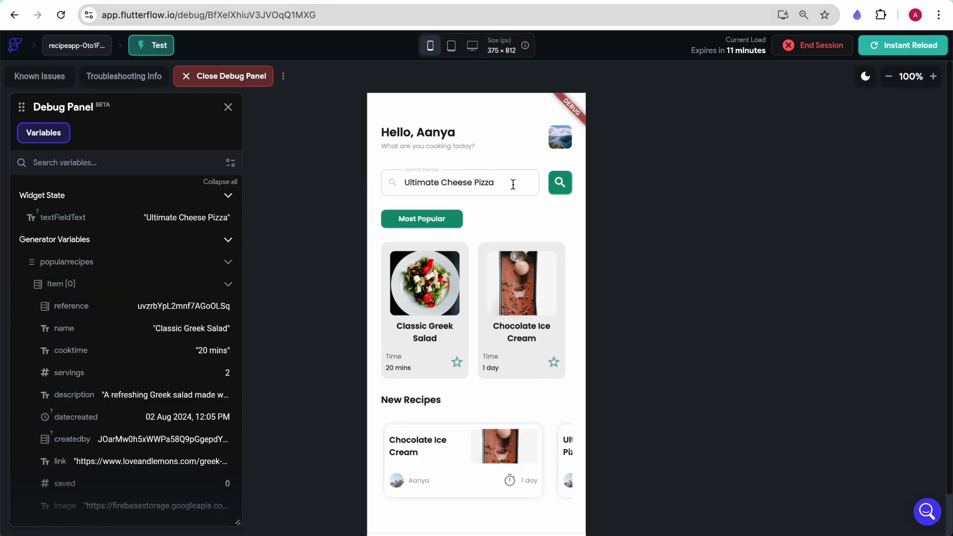
- Reload the test app and search for Chocolate Ice Cream using the suggestion
left_click(888, 45)
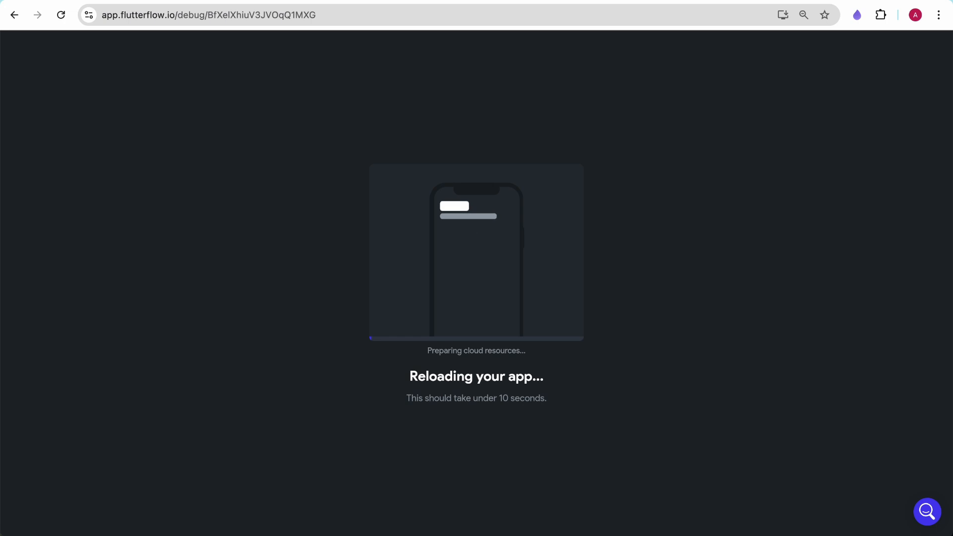
left_click(437, 179)
type("cho")
left_click(432, 209)
left_click(560, 183)
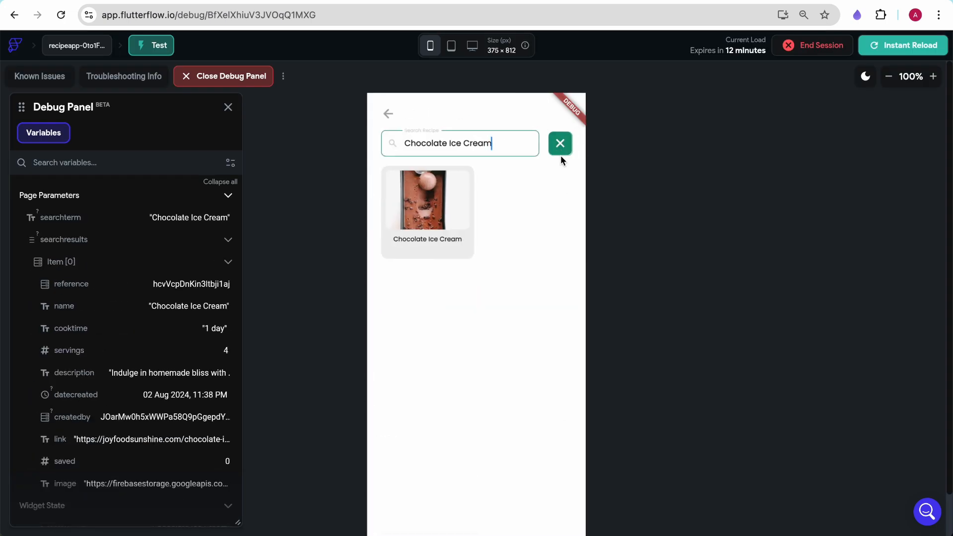
- Clear the search and search for ultimate on the search page
left_click(560, 143)
left_click(464, 144)
type("c")
key("BackSpace")
type("ul")
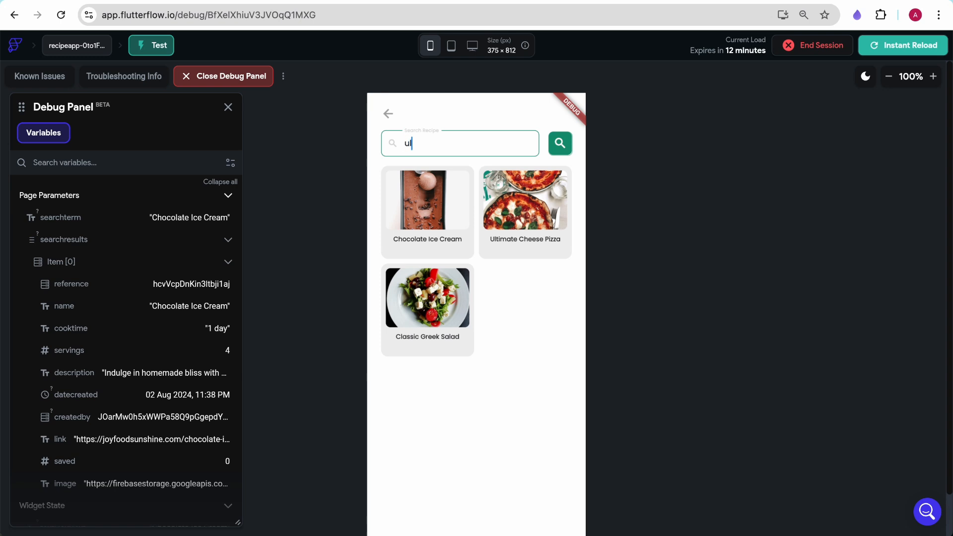
type("timate")
left_click(560, 143)
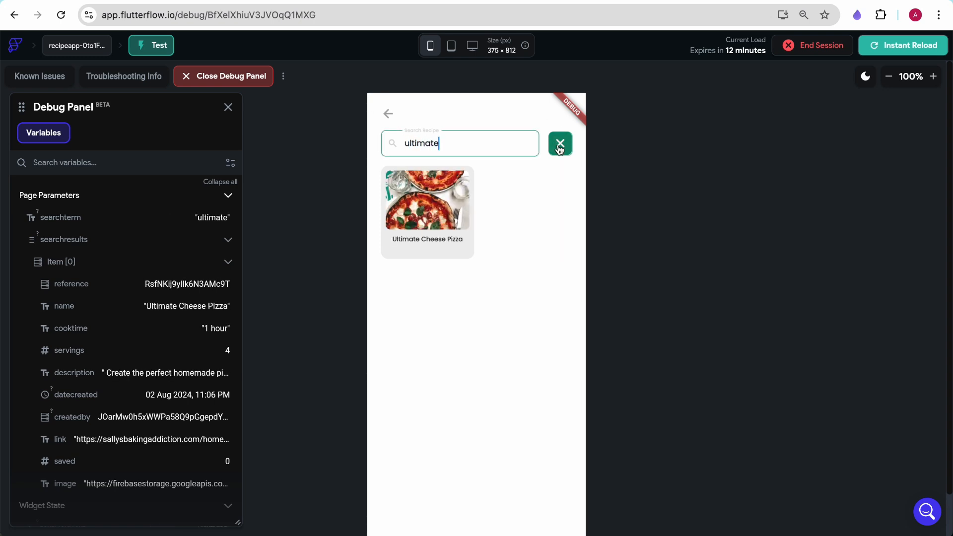
- Clear the search and return to the home page
left_click(560, 144)
left_click(392, 110)
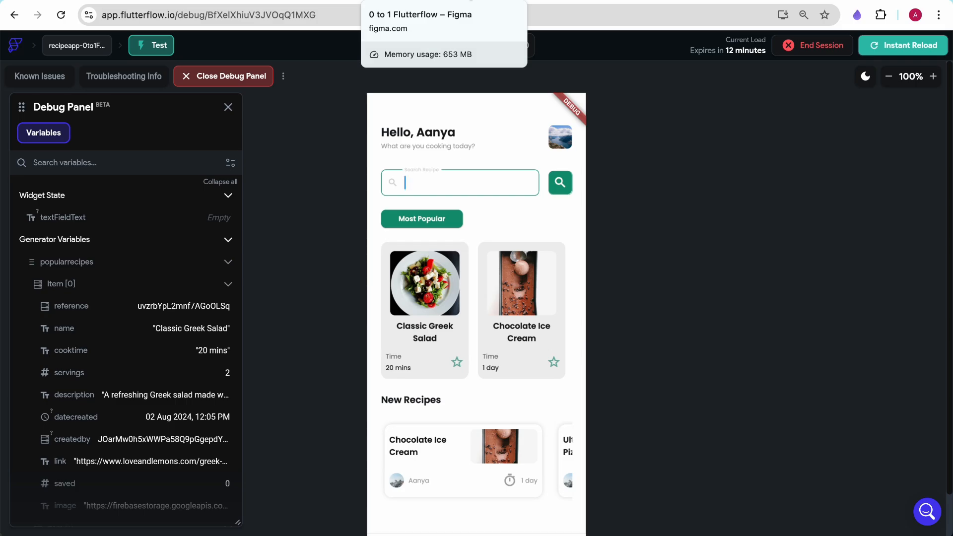
- Switch to the Figma design file and browse the recipe screen designs
left_click(467, 1)
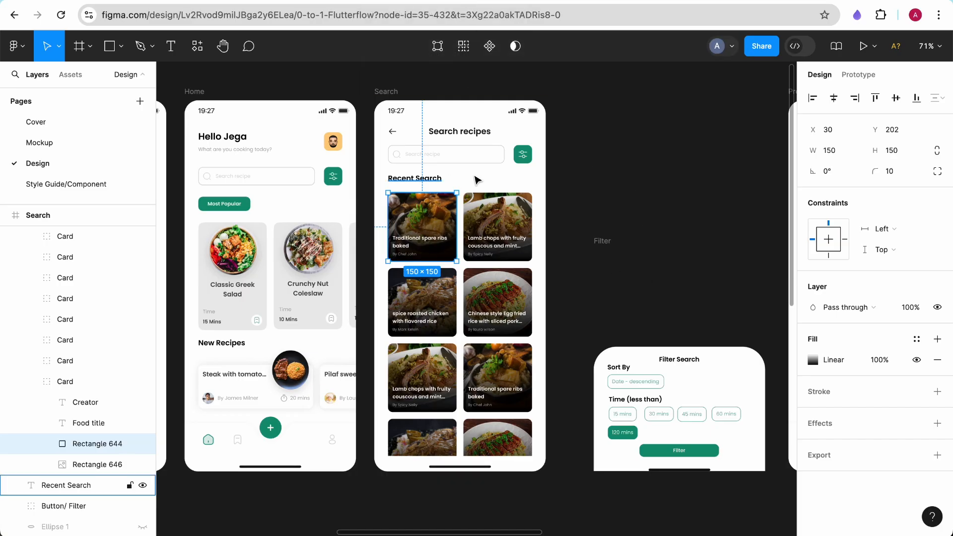
scroll(611, 266, "down", 15)
scroll(612, 267, "down", 4)
scroll(612, 267, "left", 1)
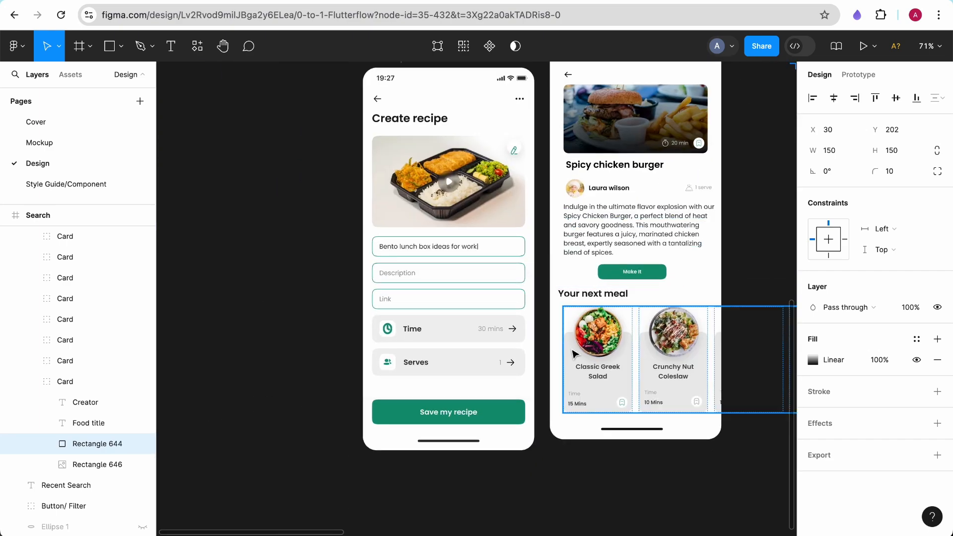
scroll(556, 99, "up", 6)
scroll(556, 98, "right", 3)
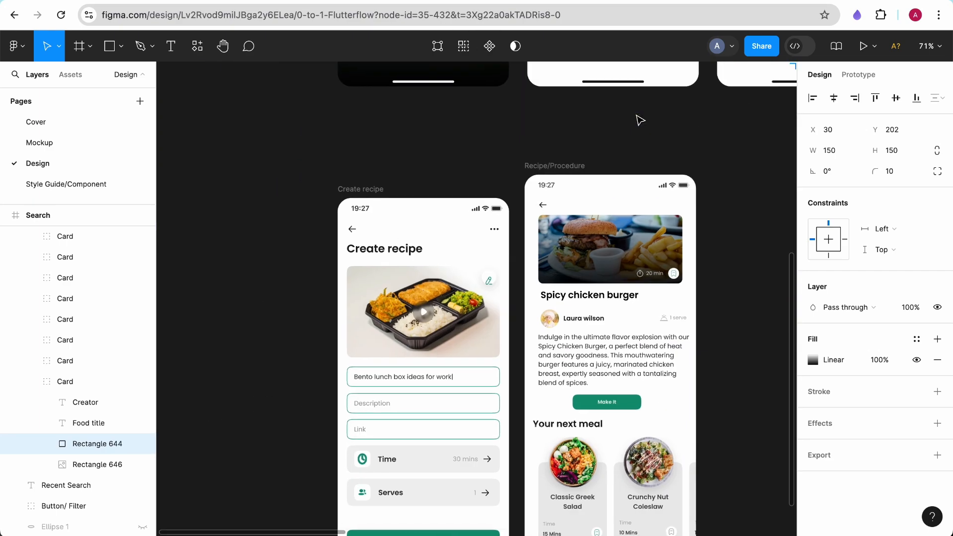